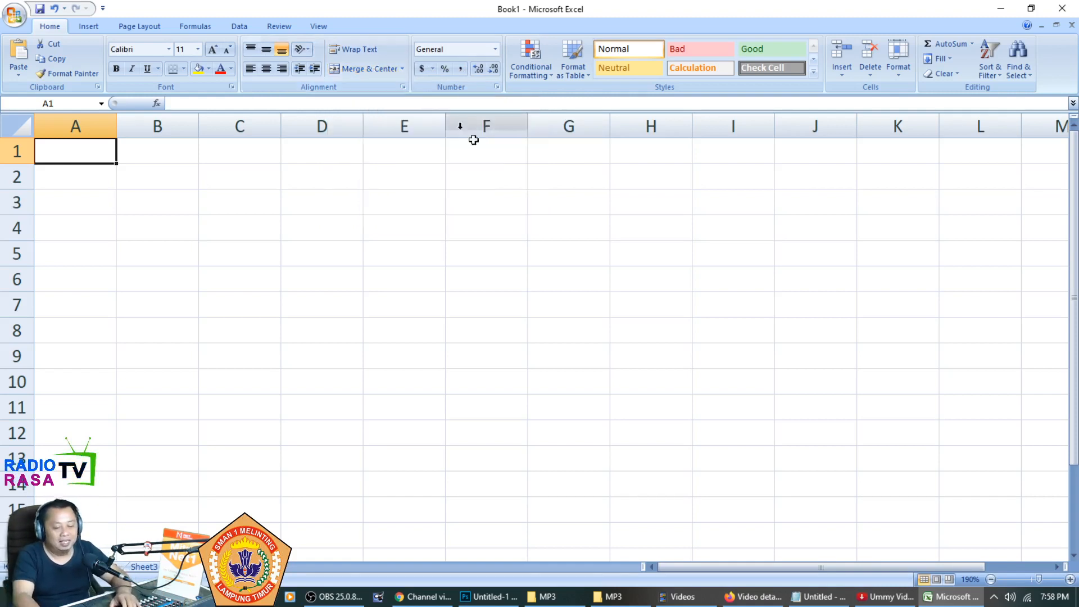
Enter a person's name in cell D1 and the number 5000 in cell D2
left_click(818, 597)
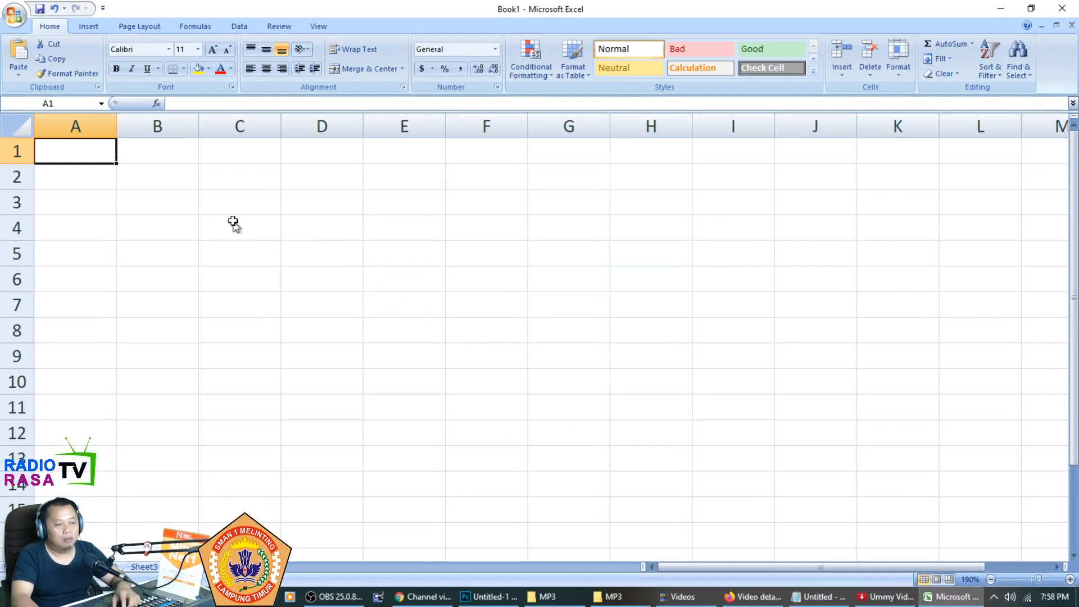
left_click(320, 150)
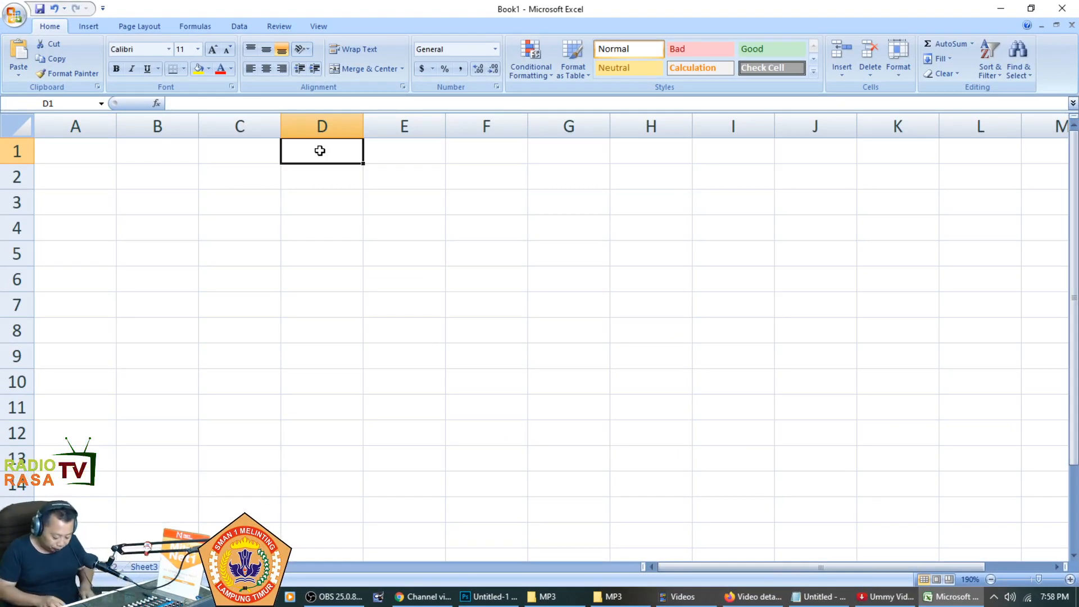
type("Bastomi")
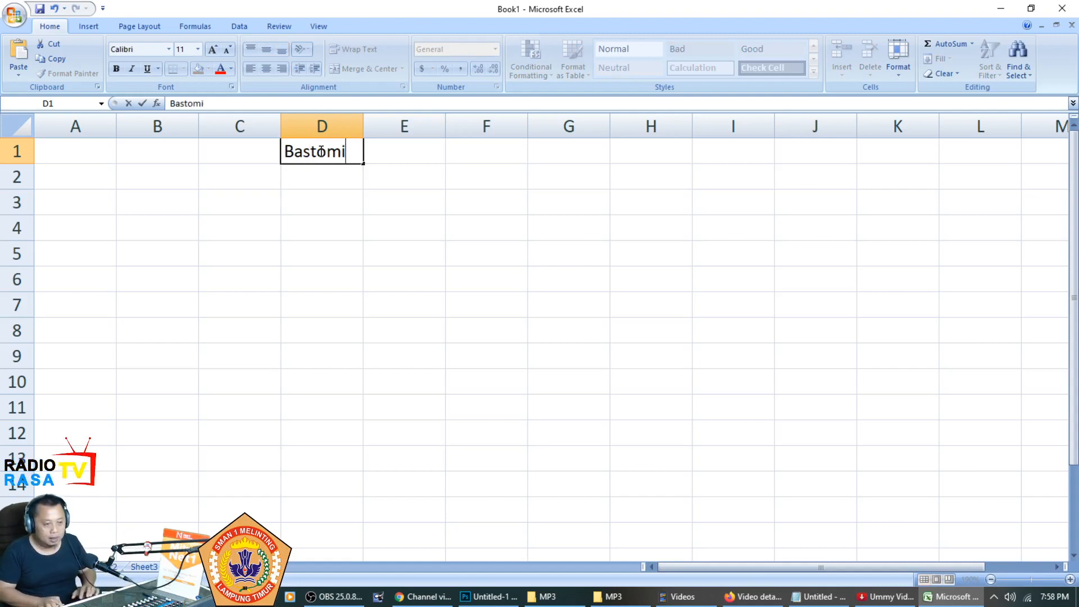
key("Return")
left_click(312, 147)
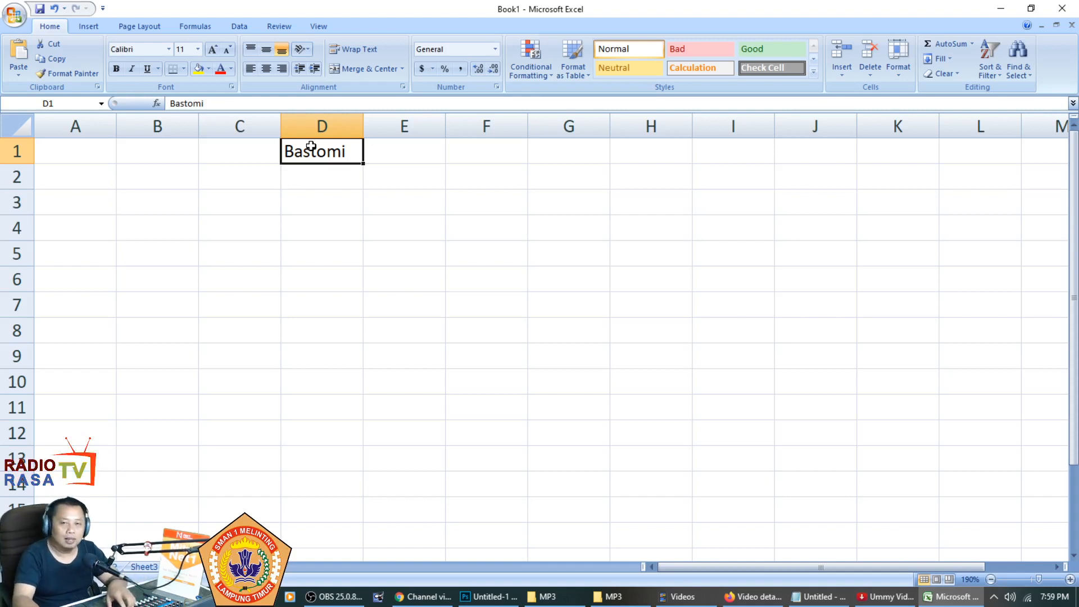
left_click(326, 179)
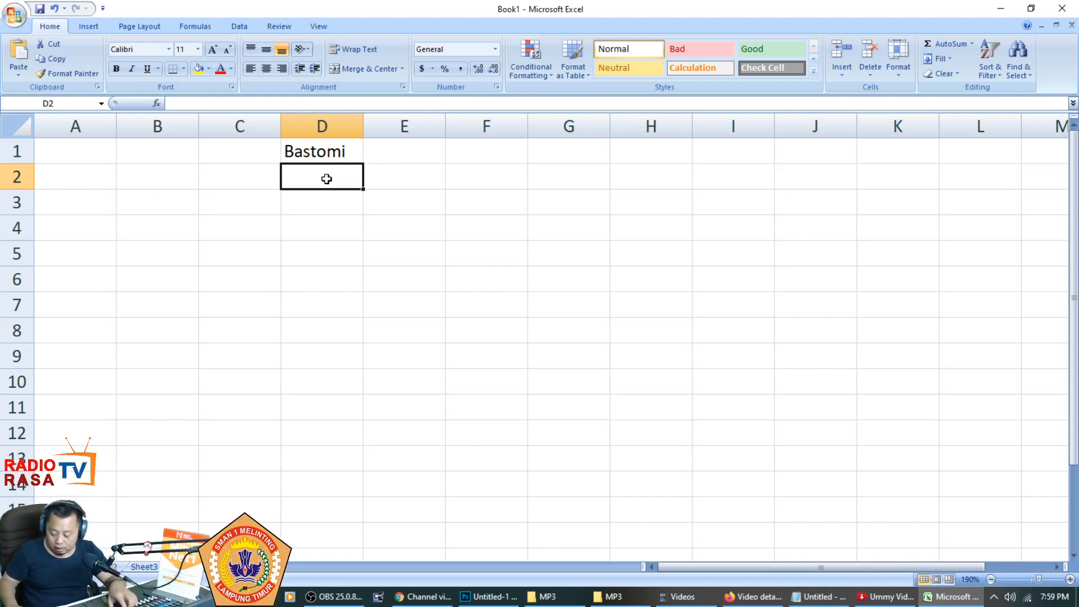
type("5000")
key("Return")
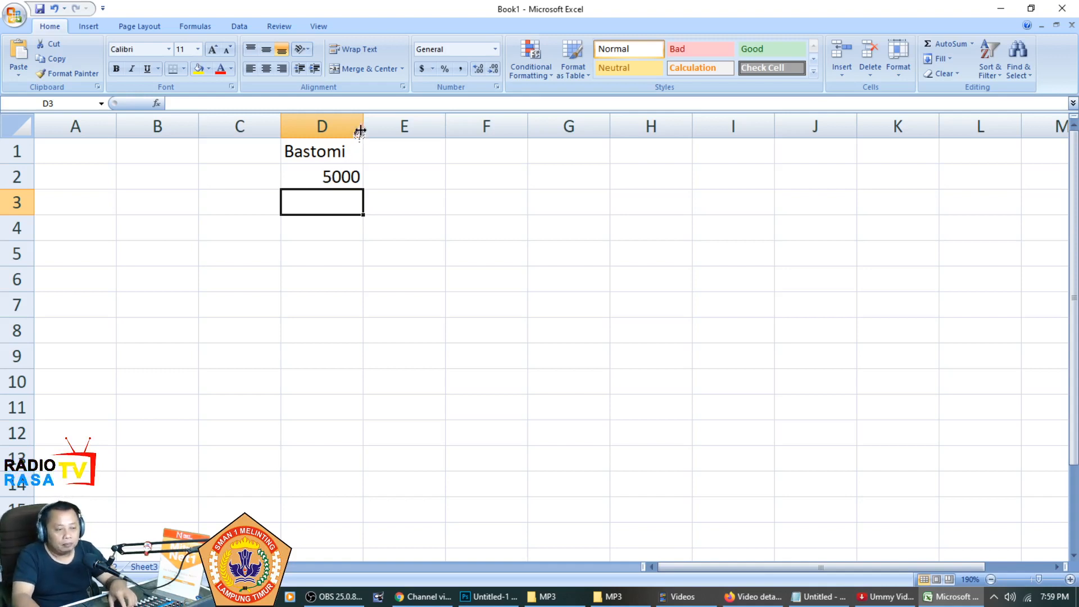
Widen columns D and E and increase the height of rows 1 and 2
left_click_drag(366, 124, 478, 124)
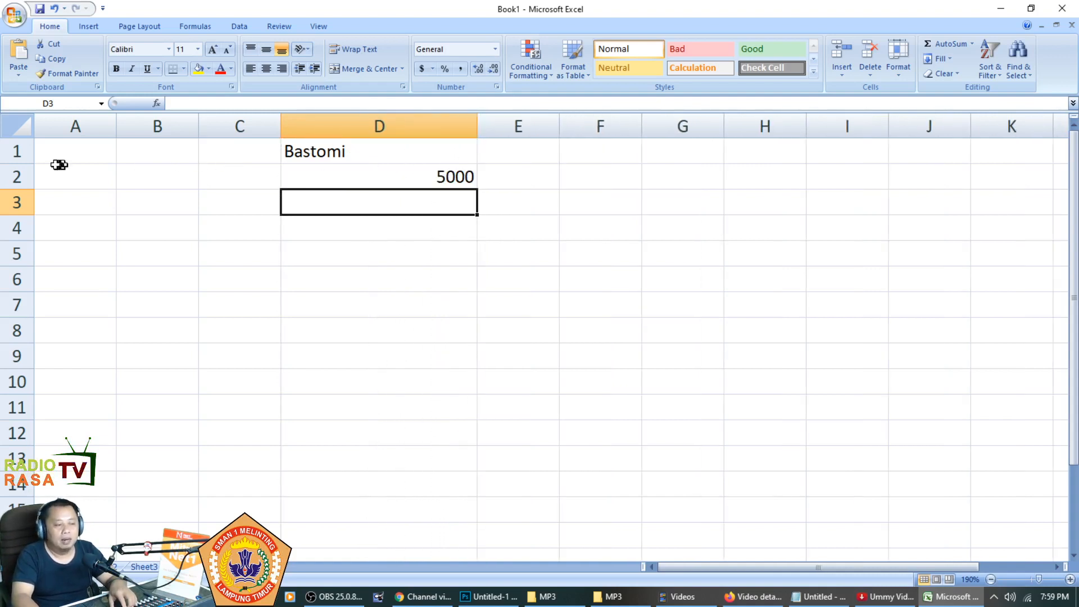
left_click_drag(27, 163, 37, 253)
left_click(382, 182)
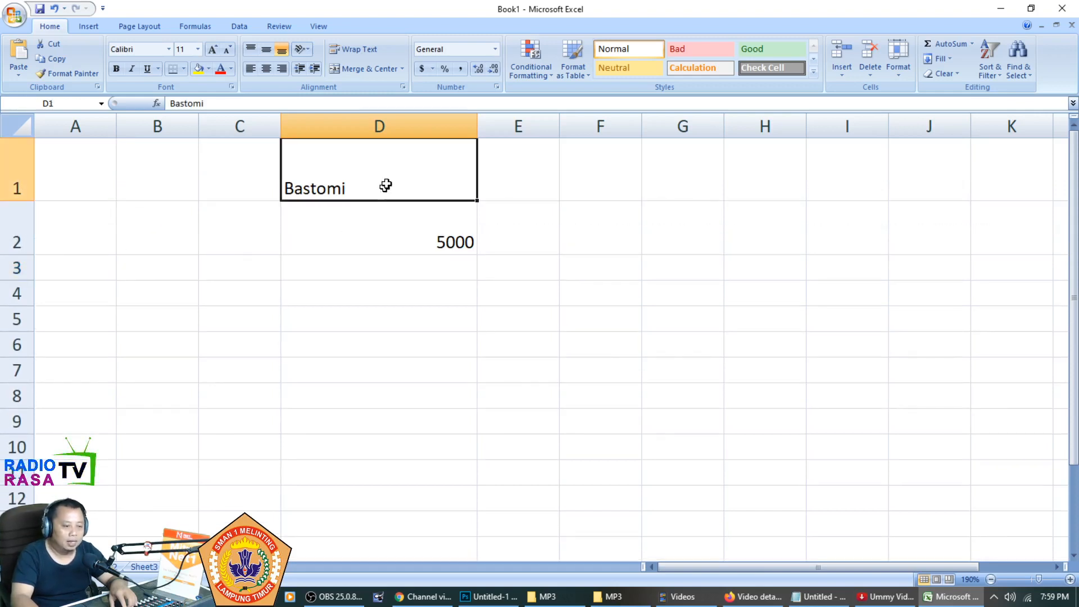
left_click(508, 177)
left_click_drag(560, 132, 722, 130)
left_click(553, 203)
Enter "Melinting" in cell E1 and 2020 in cell E2
left_click(566, 173)
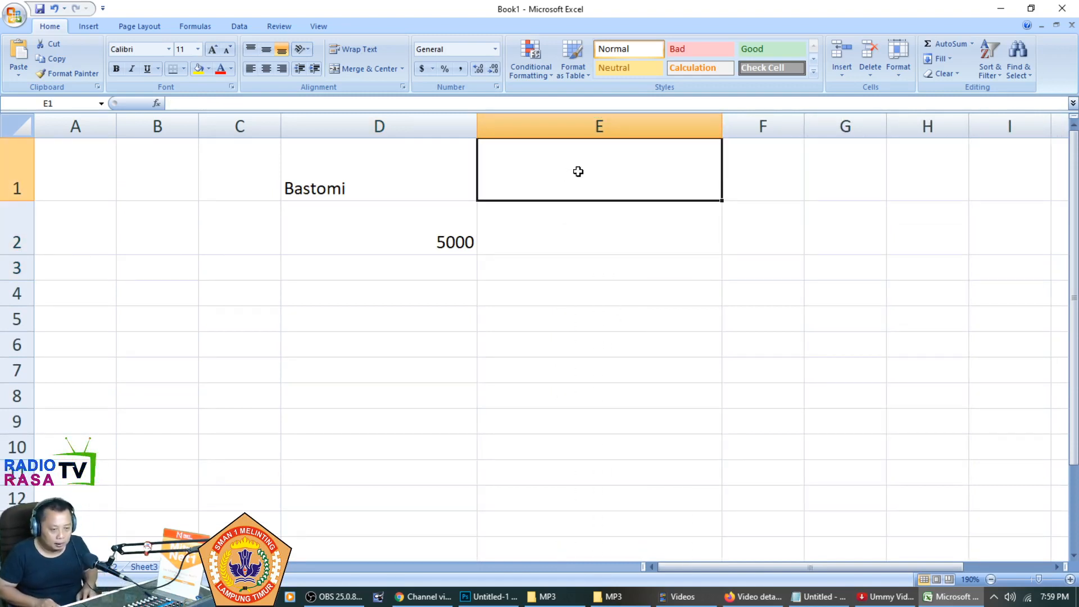
type("Melinting")
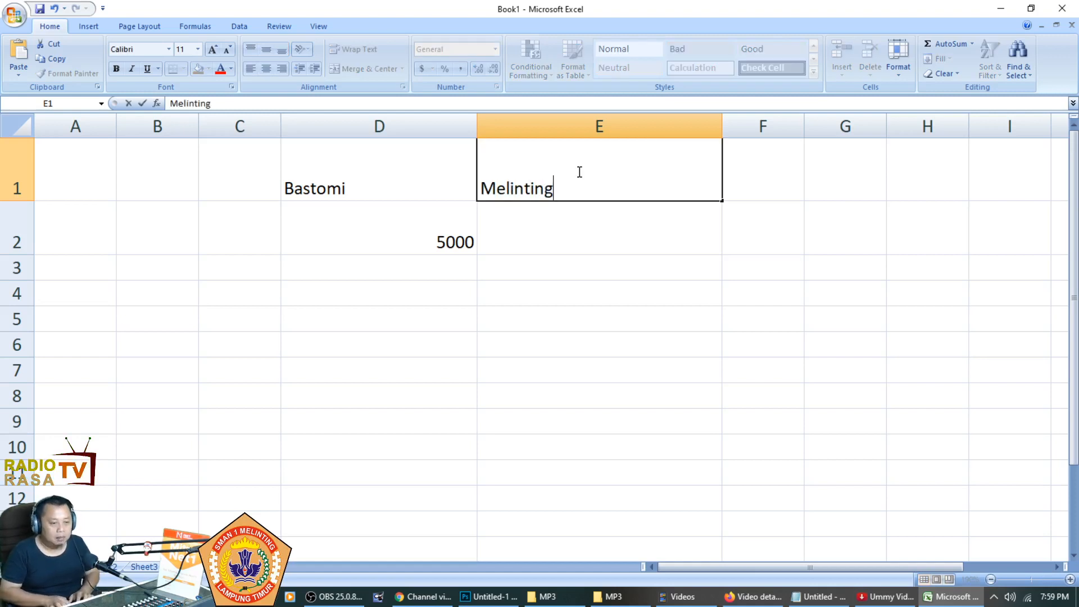
key("Return")
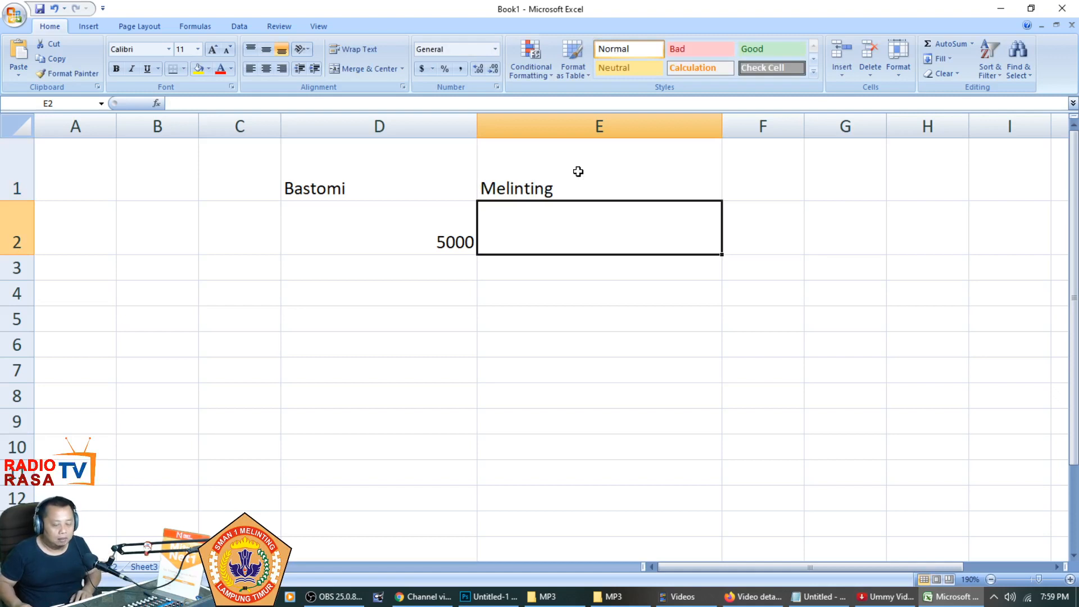
type("2020")
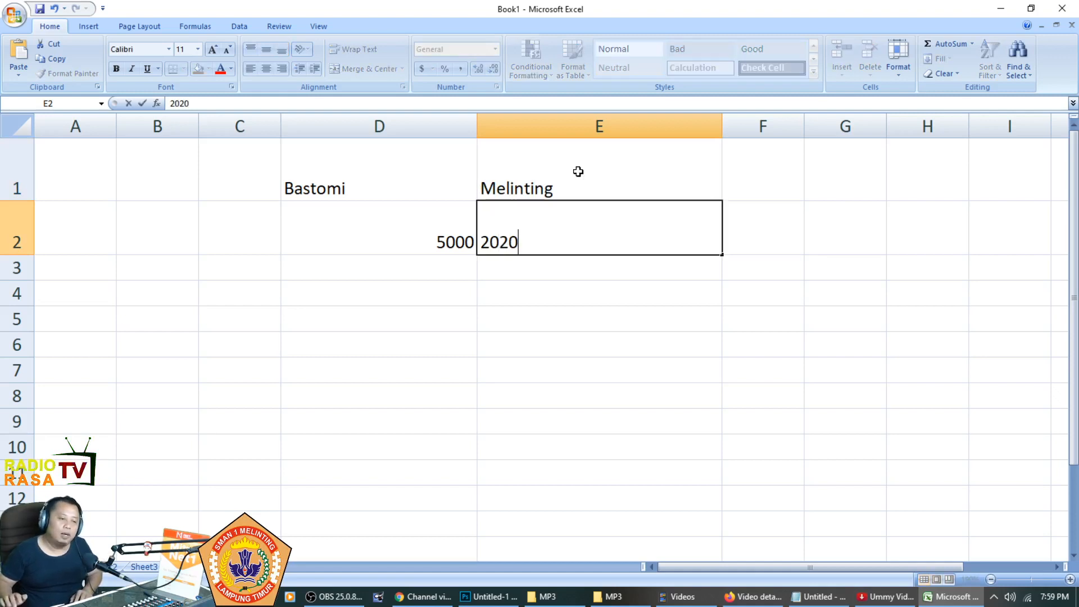
key("Return")
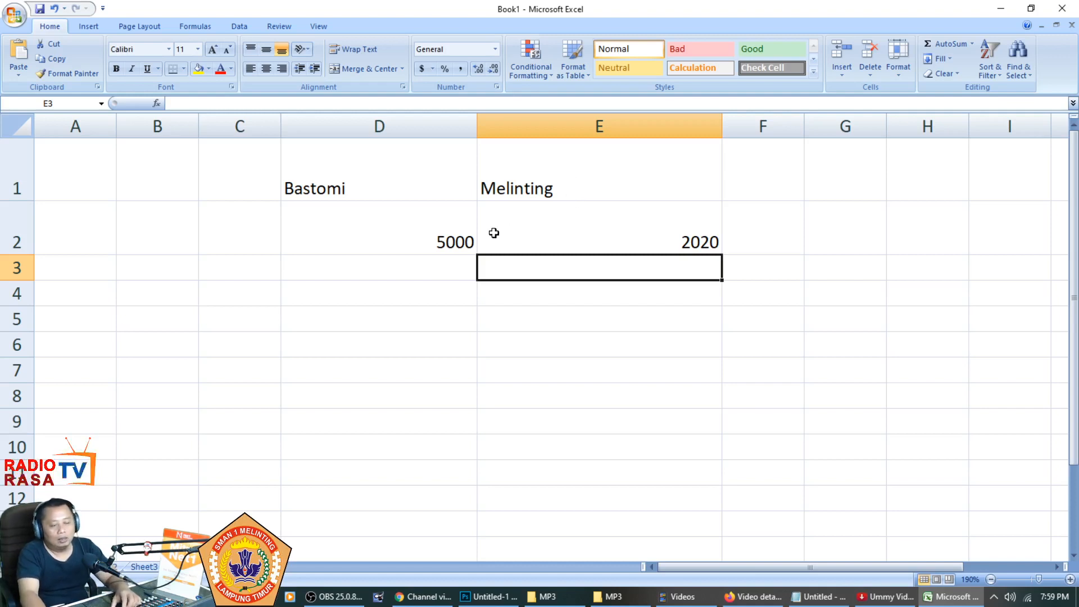
Set the vertical alignment of cell D1 to top and of cell E1 to middle
left_click(333, 177)
left_click(554, 177)
left_click(383, 192)
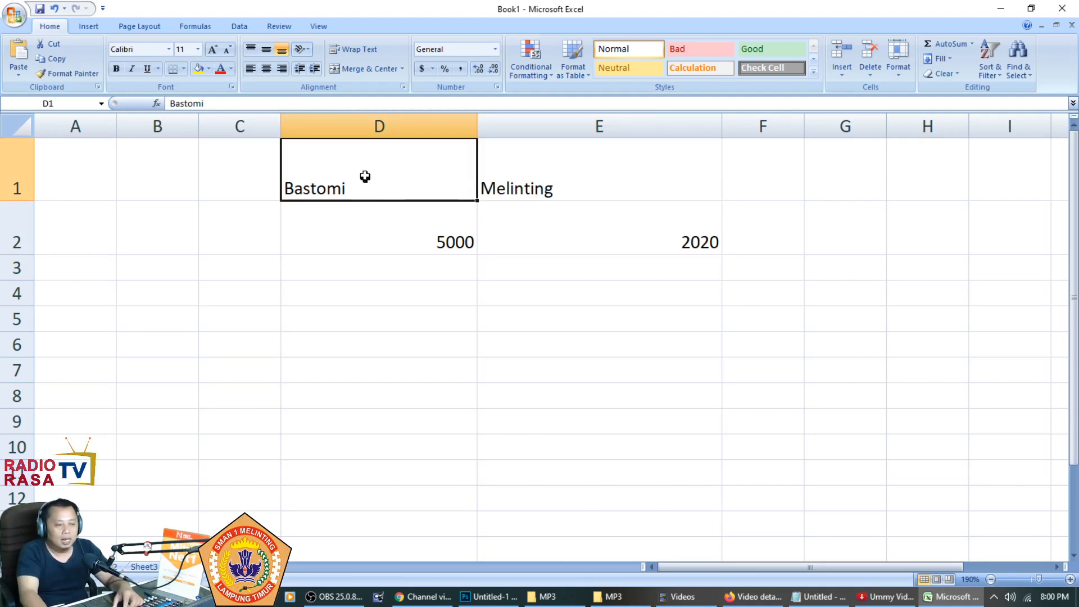
left_click(251, 51)
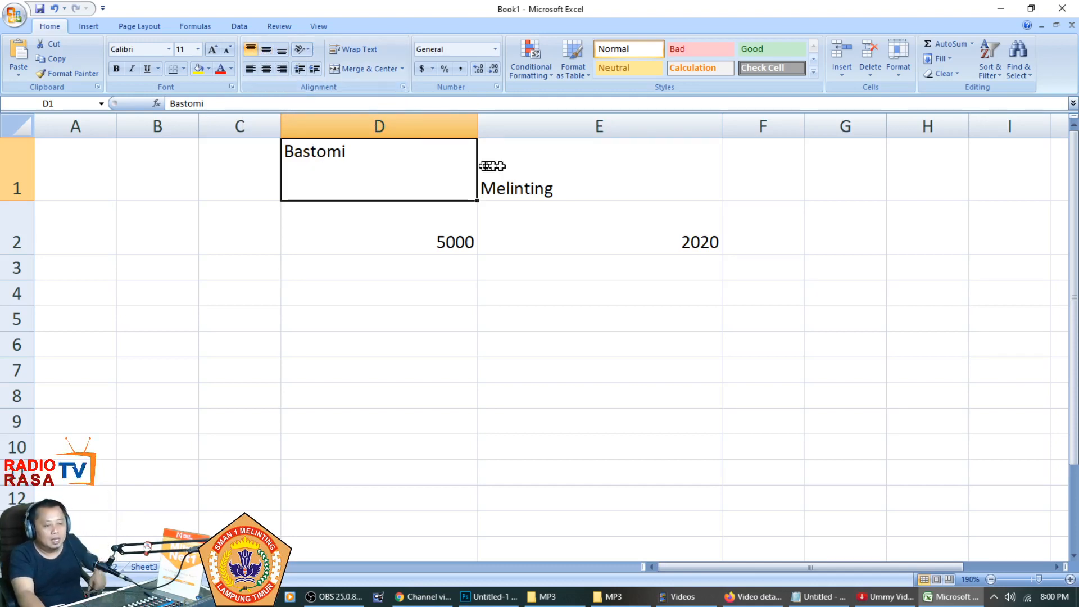
left_click(528, 172)
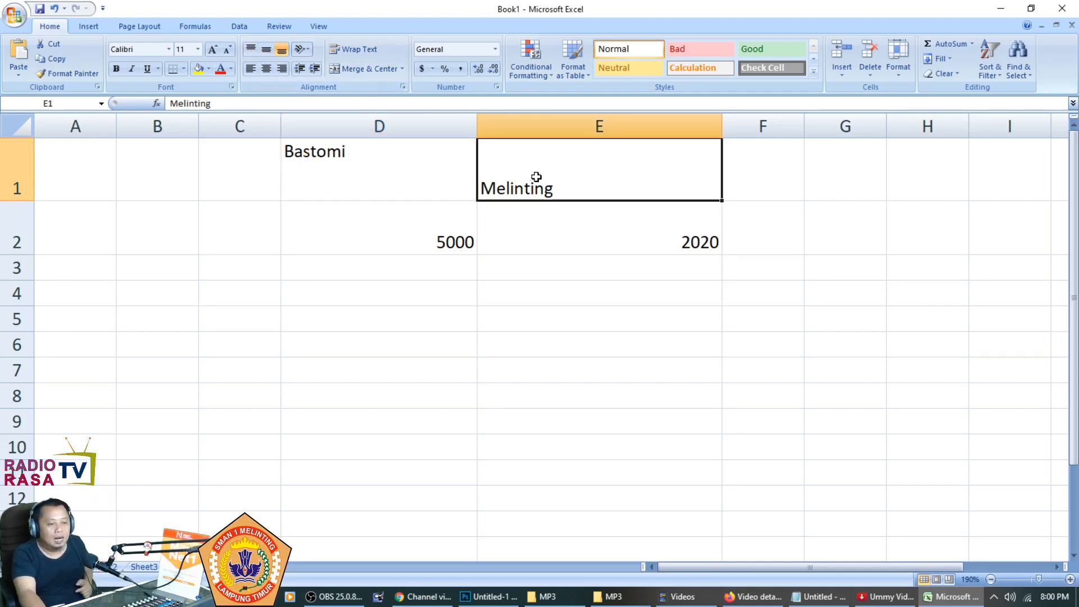
left_click(266, 51)
Widen column F and enter "Lamtim" in cell F1
left_click_drag(806, 127, 970, 123)
left_click(833, 166)
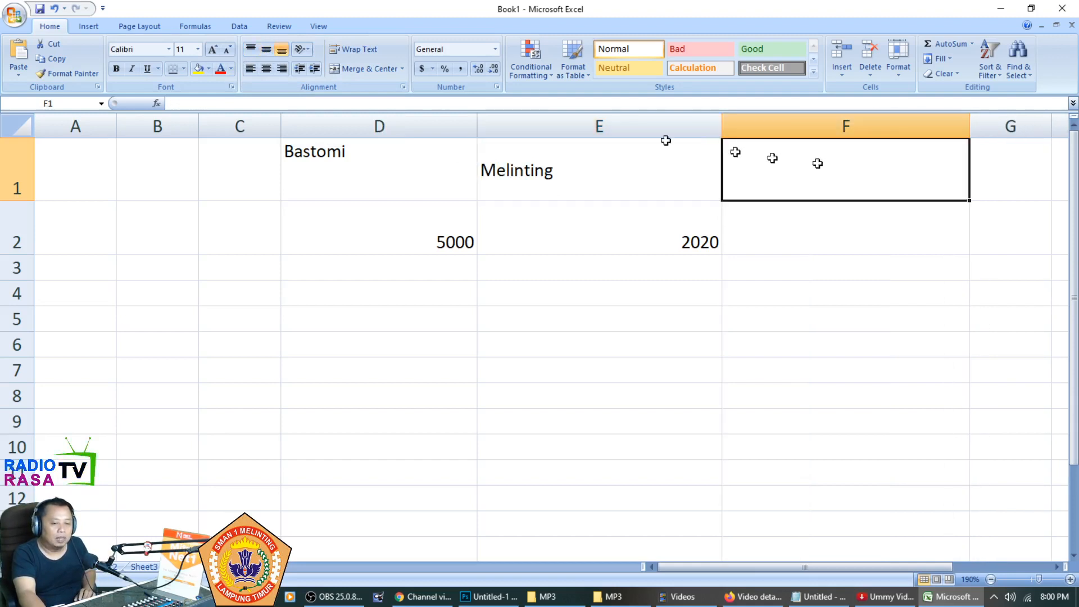
double_click(765, 174)
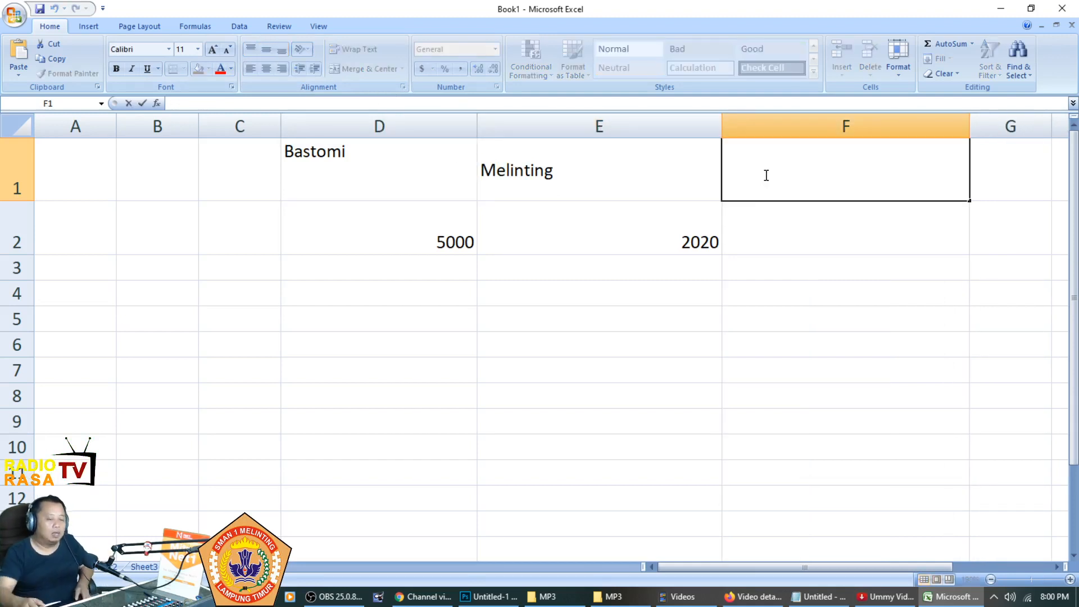
type("L")
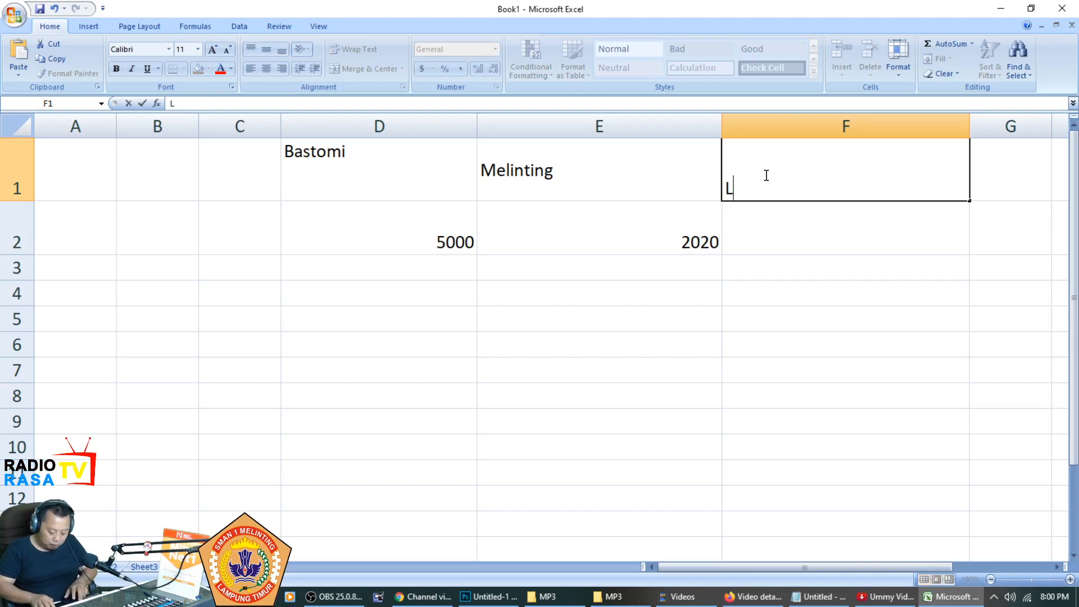
type("amtim")
key("Return")
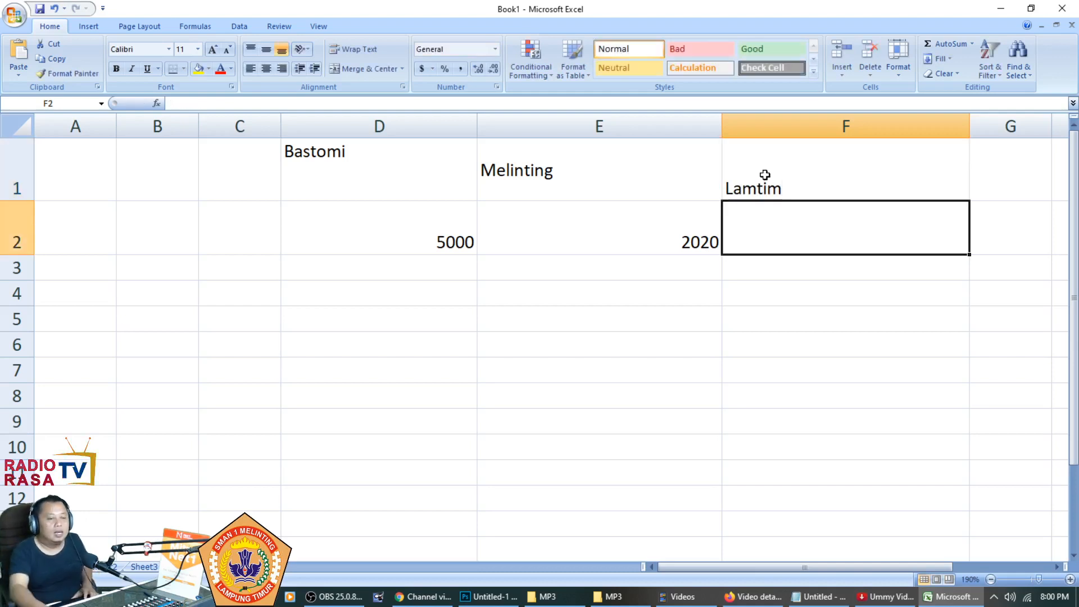
left_click(765, 174)
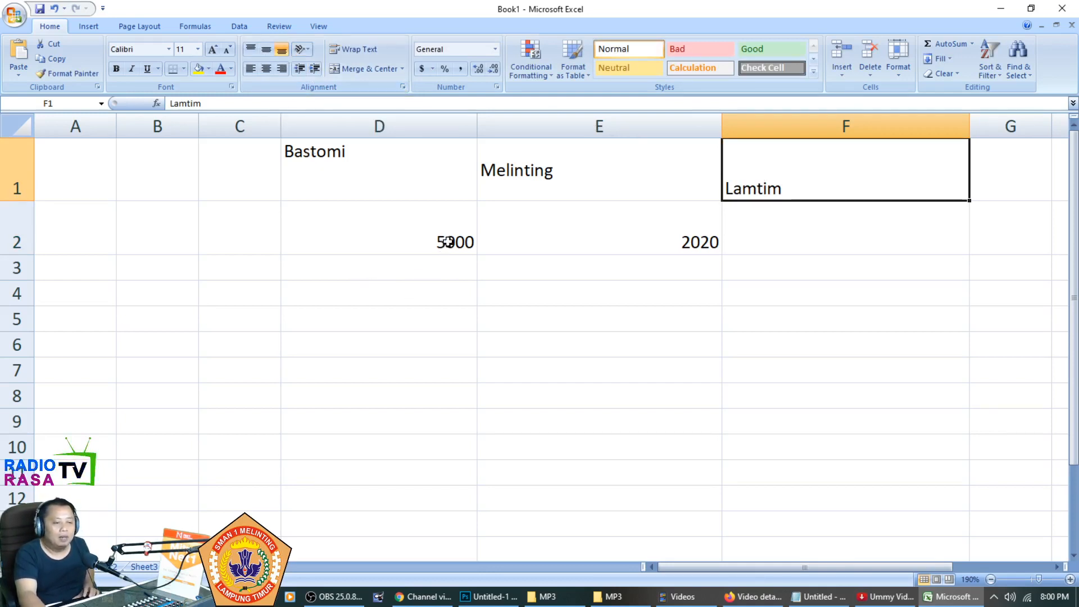
Try right and centre alignment on the name in cell D1, finishing with left alignment
left_click(393, 178)
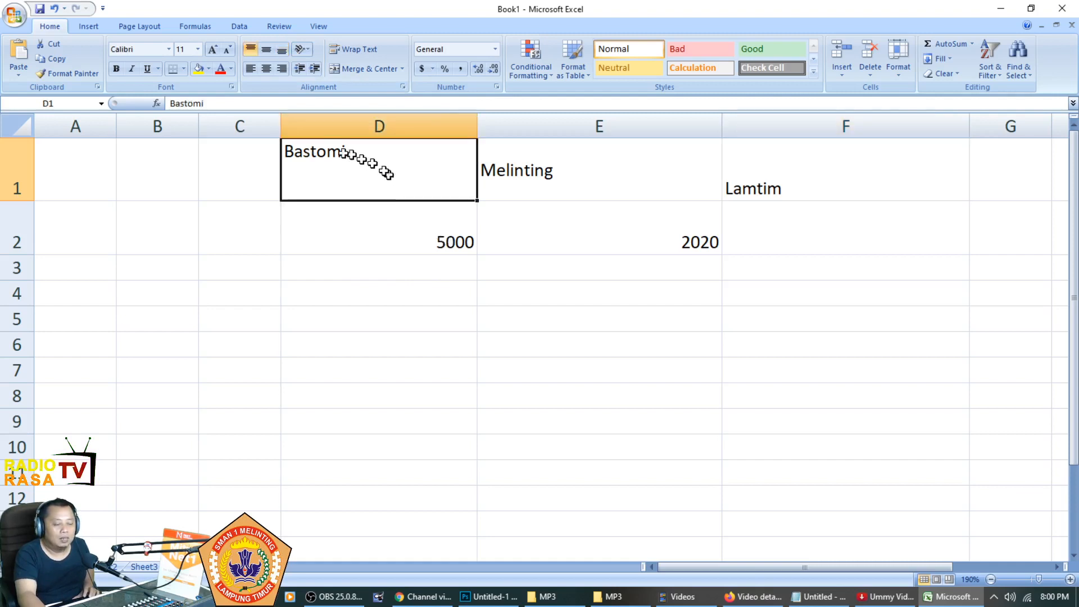
left_click(281, 69)
left_click(266, 69)
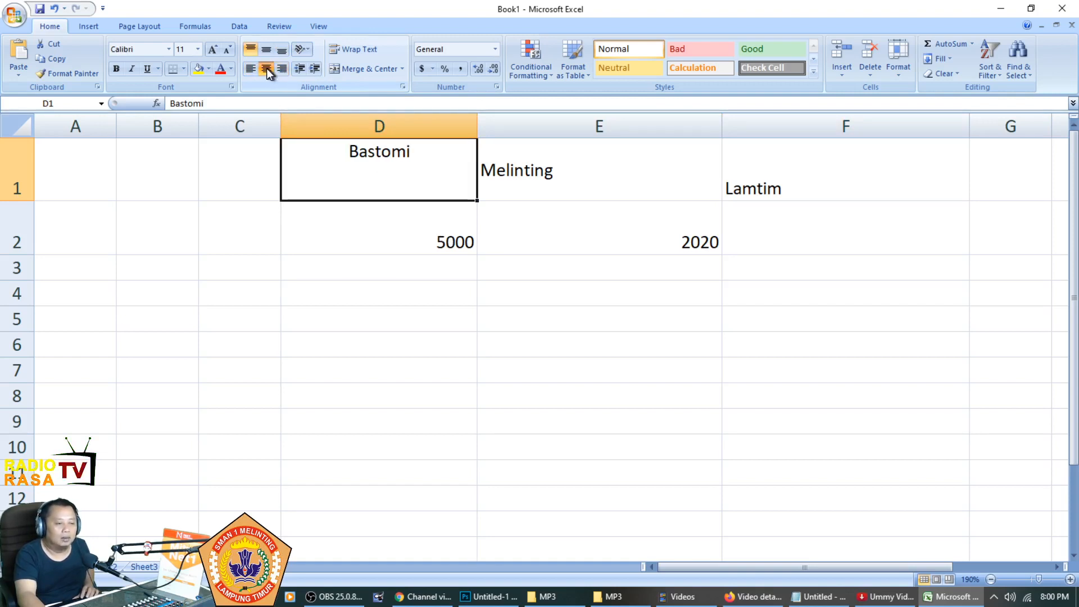
left_click(252, 68)
Try centre alignment on "Melinting" in cell E1, finishing with right alignment
left_click(559, 179)
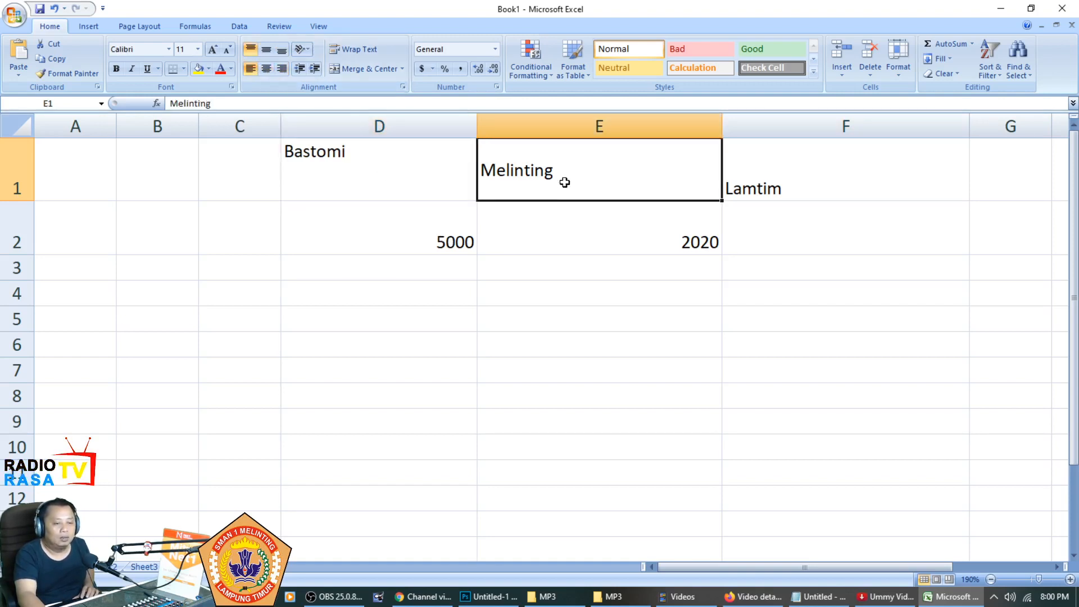
left_click(266, 68)
left_click(282, 69)
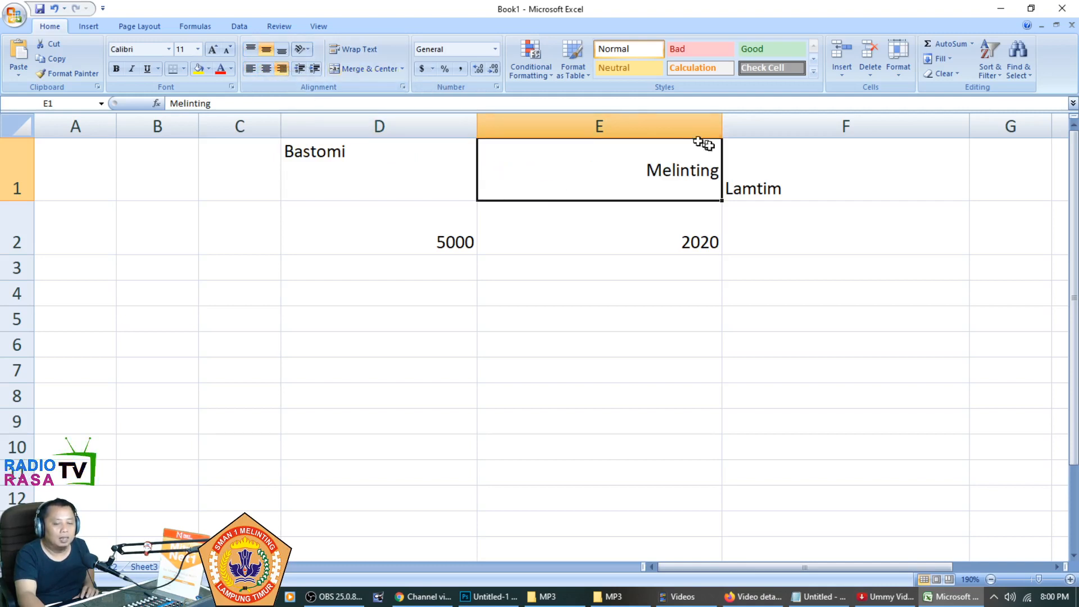
Try right, centre and left horizontal alignment on "Lamtim" in cell F1
left_click(807, 178)
left_click(281, 69)
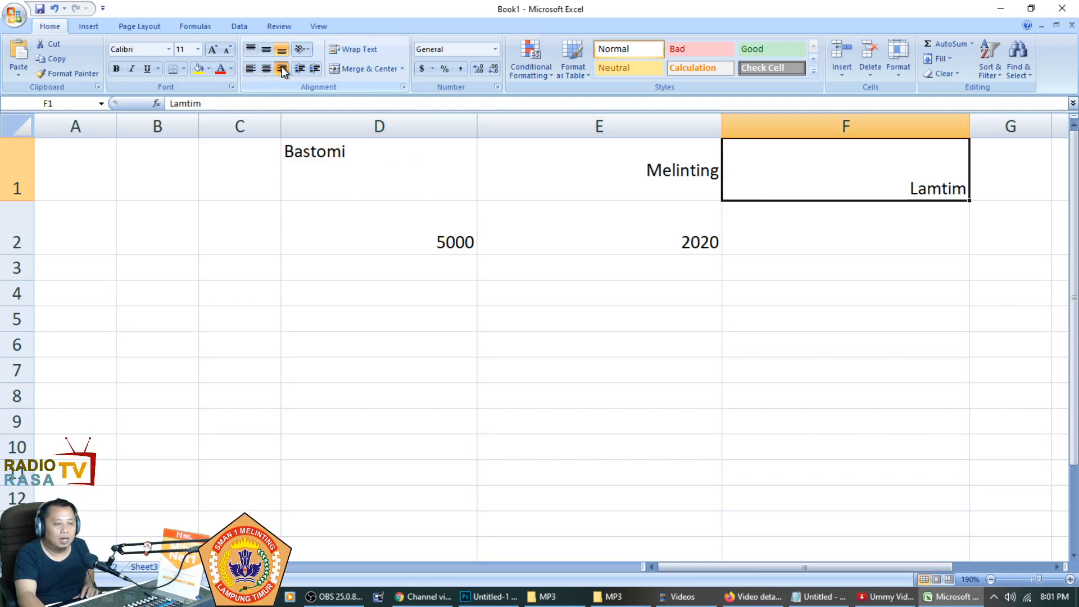
left_click(266, 69)
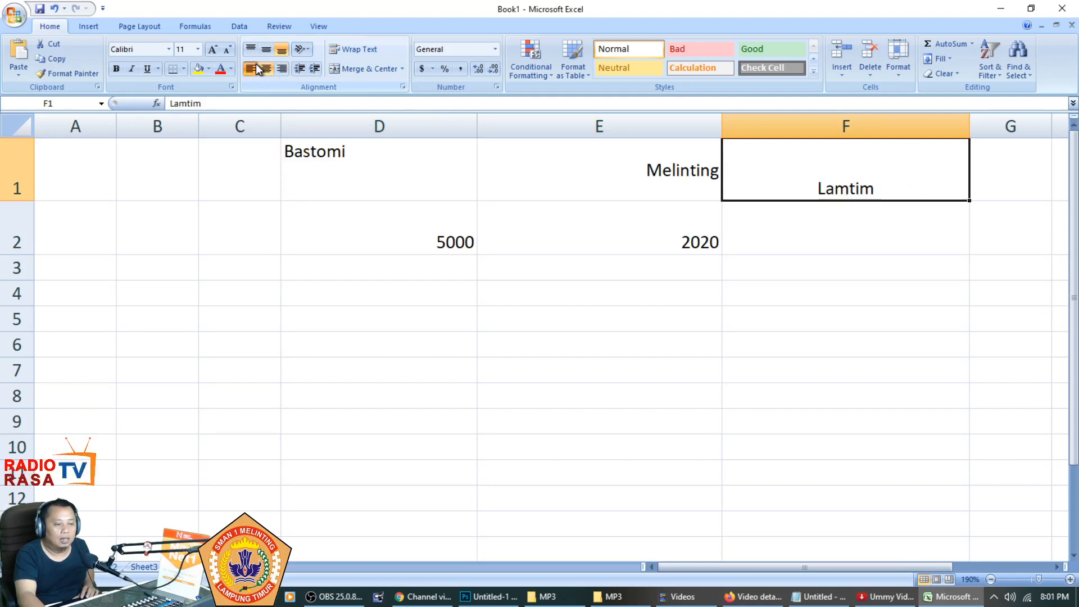
left_click(250, 69)
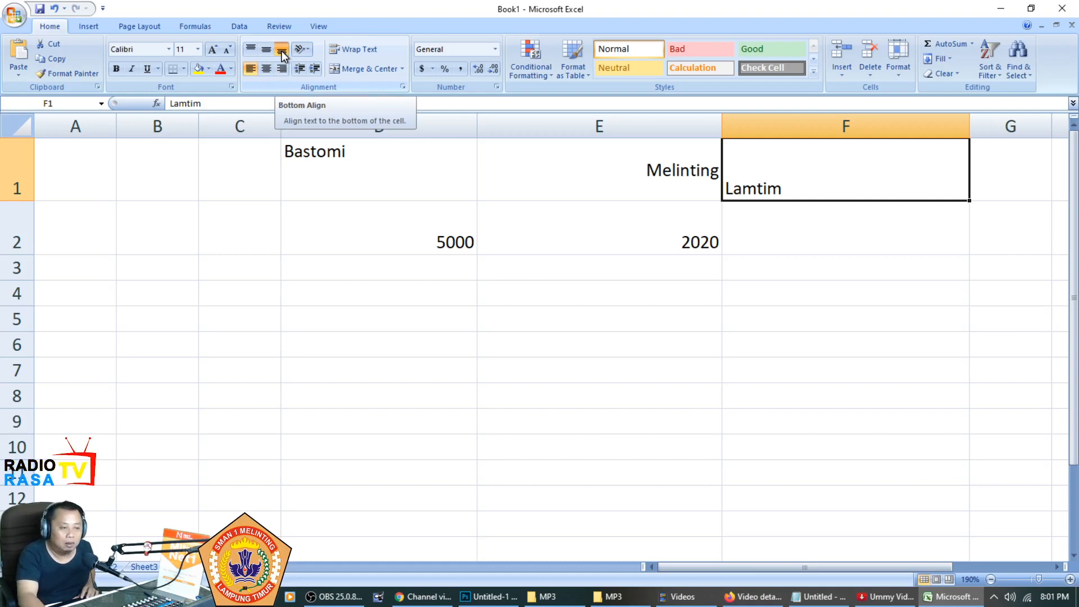
Centre the contents of cells F1 and D2 both vertically and horizontally
left_click(267, 50)
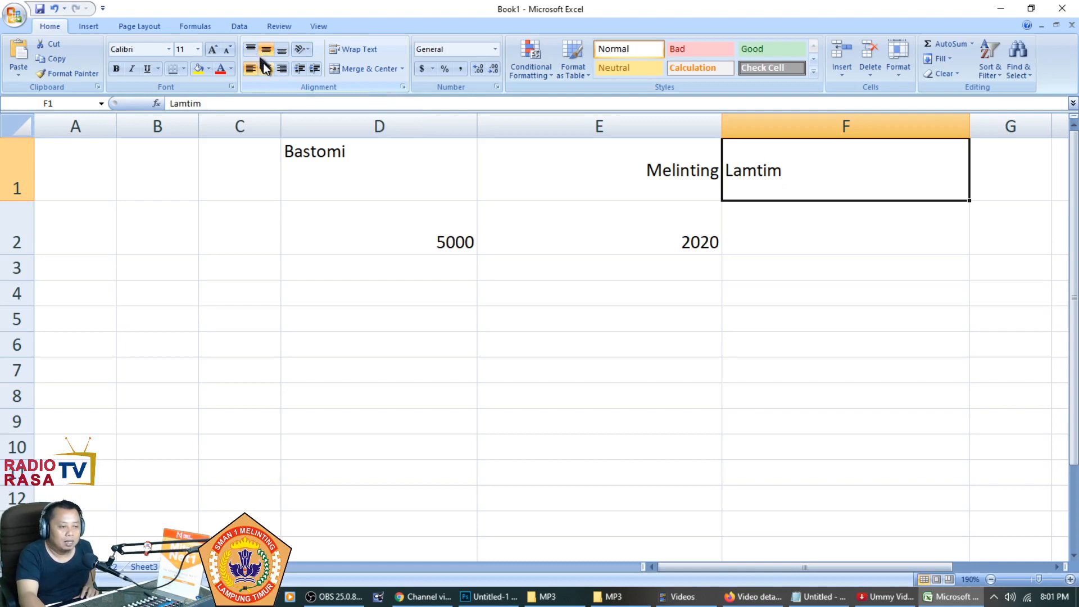
left_click(266, 69)
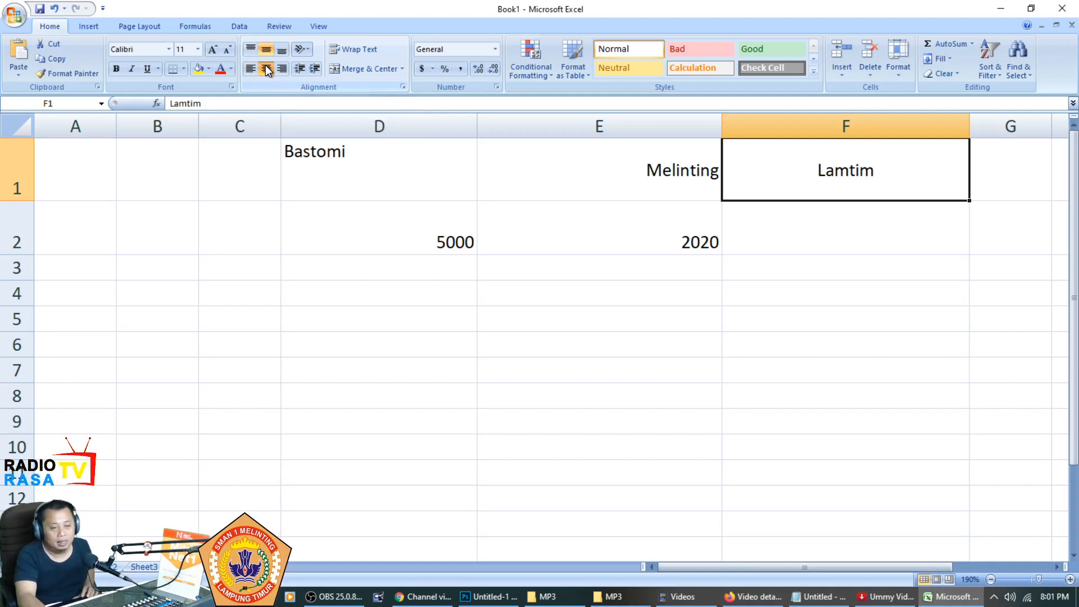
left_click(429, 239)
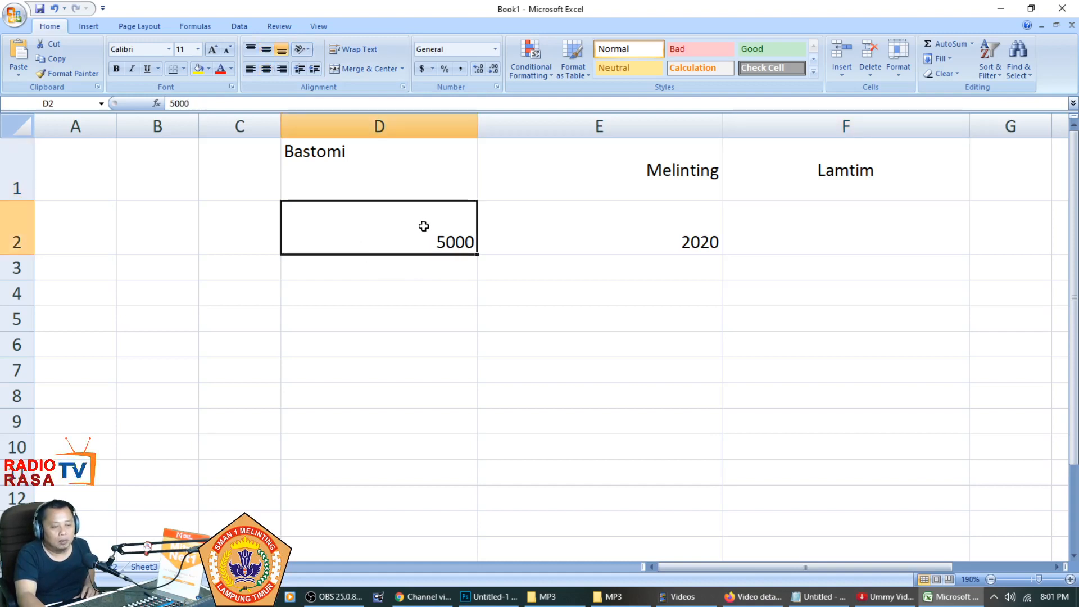
left_click(267, 69)
left_click(266, 51)
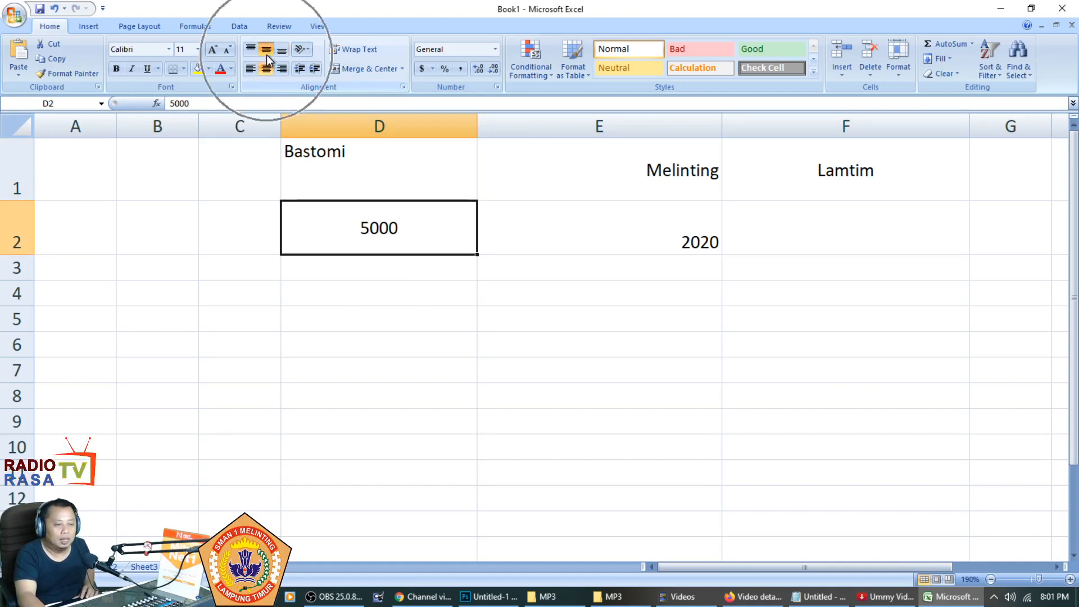
Align the number in cell E2 to the middle vertically and to the left horizontally
left_click(679, 235)
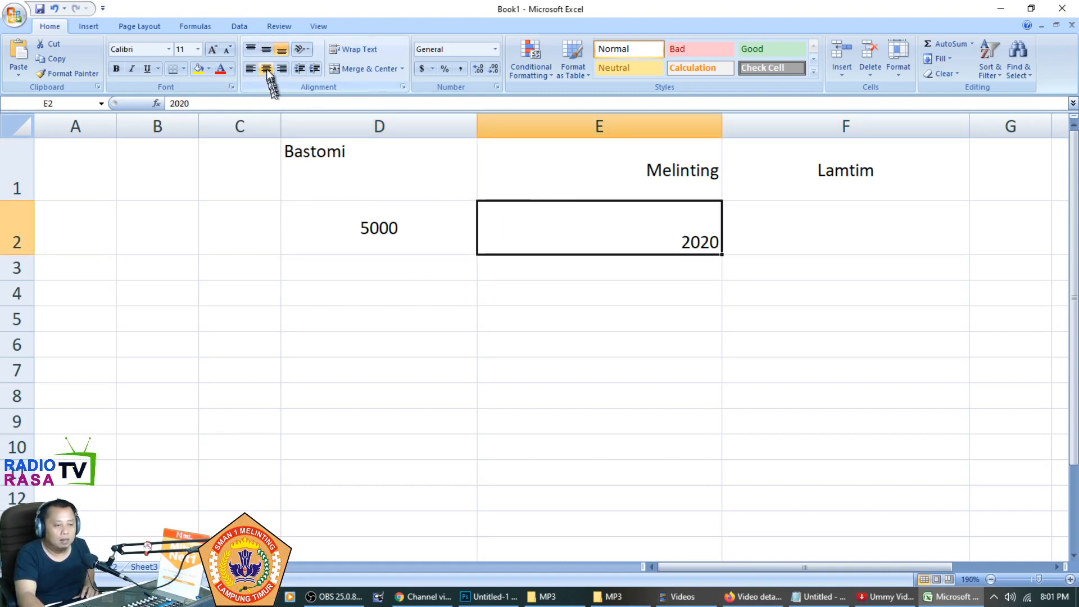
left_click(266, 51)
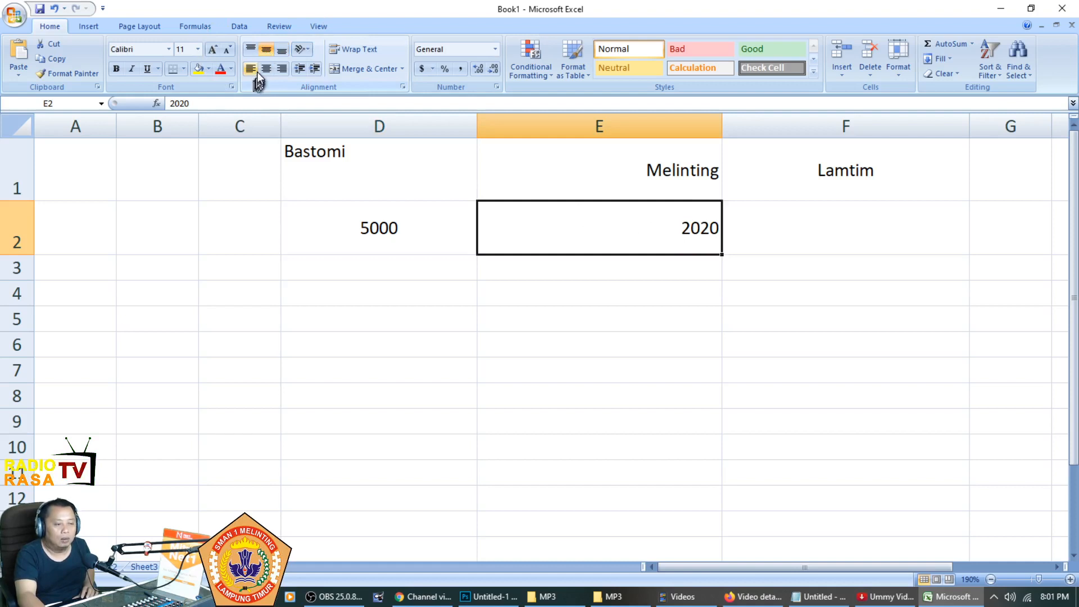
left_click(251, 68)
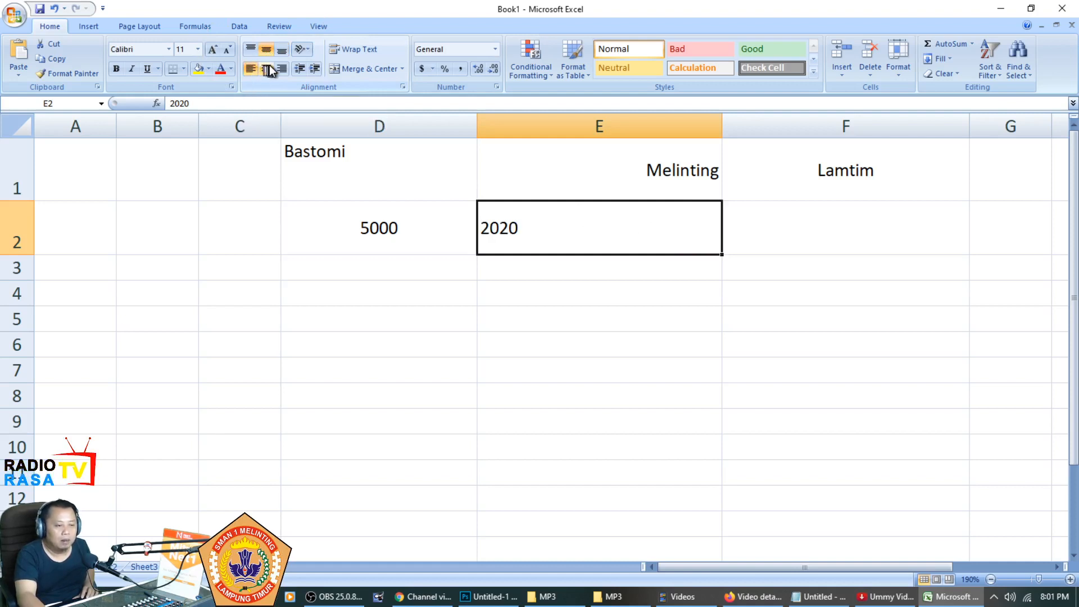
Try centre, left and right horizontal alignment on the number in cell E2, finishing with right alignment
left_click(275, 69)
left_click(280, 68)
left_click(267, 69)
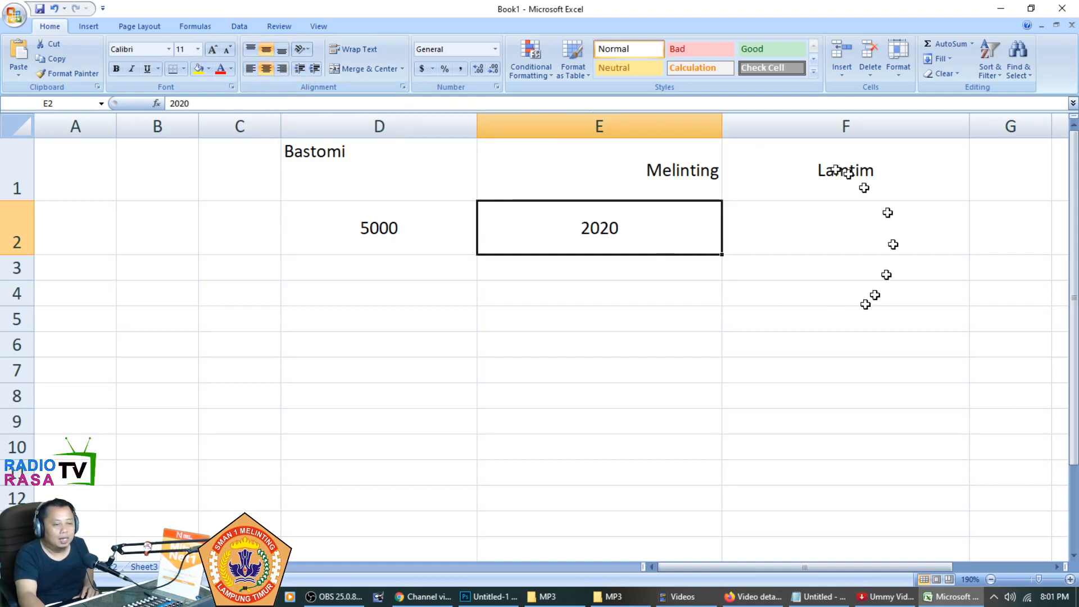
left_click(249, 69)
left_click(264, 70)
left_click(281, 68)
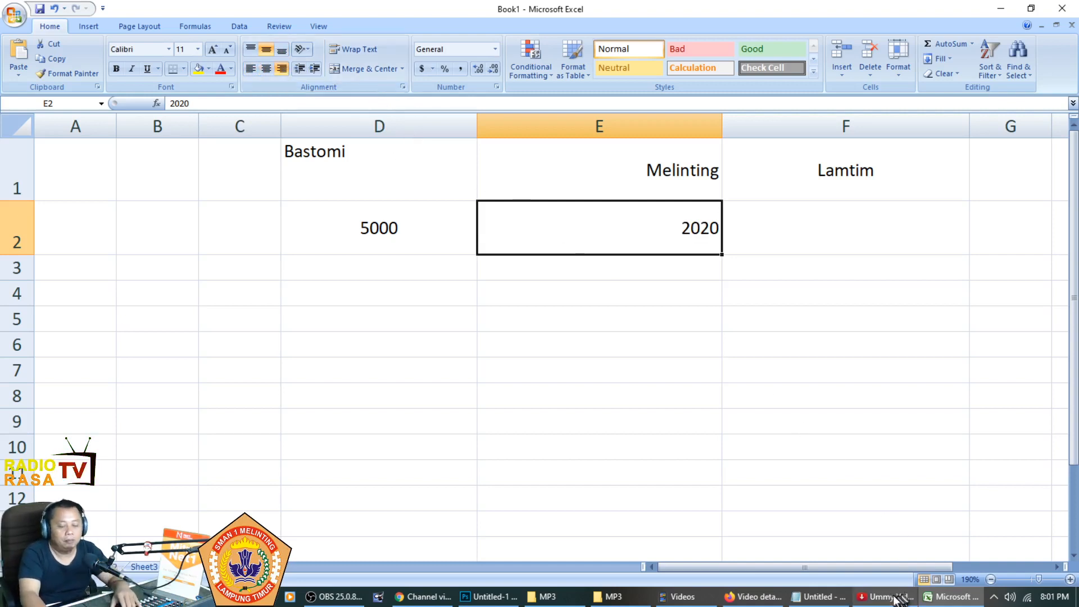
mouse_move(891, 590)
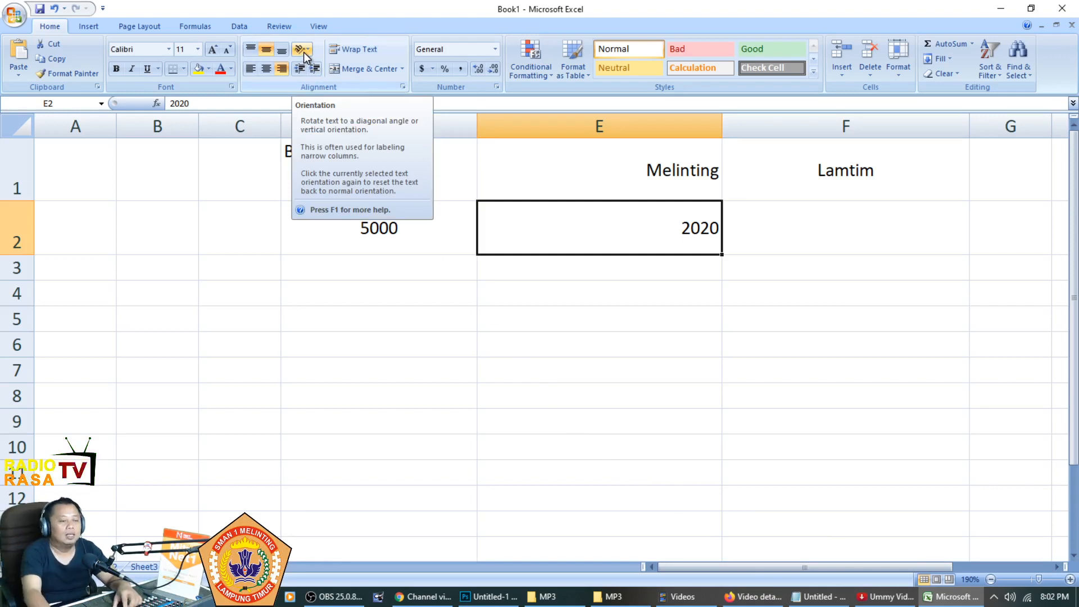
Enter the table headings No, Nama, Alamat Lengkap and Tempat Tanggal Lahir in cells A4 to D4
left_click(90, 293)
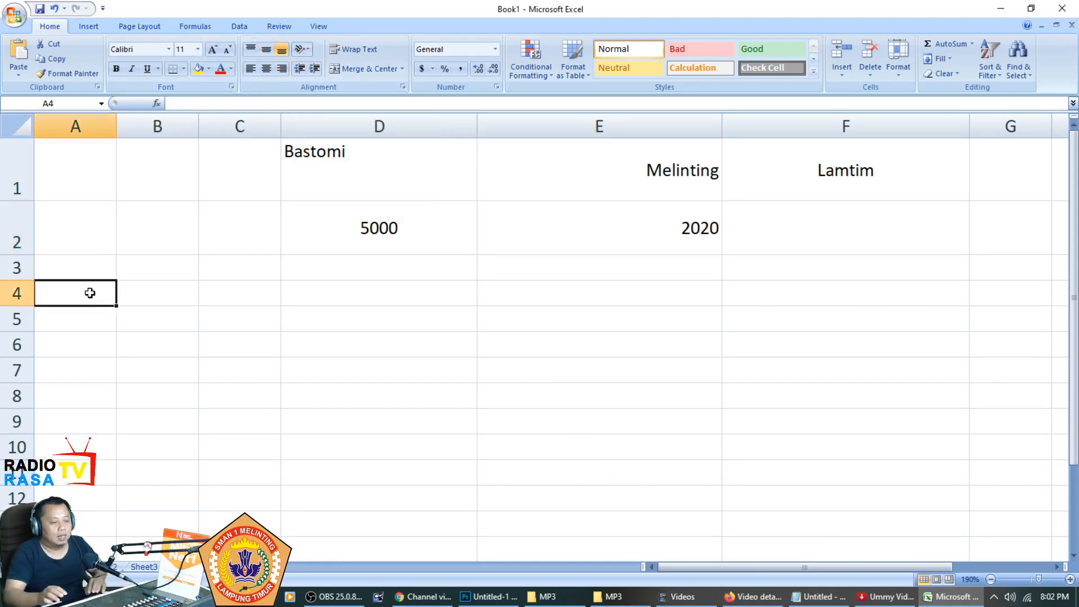
type("Nam")
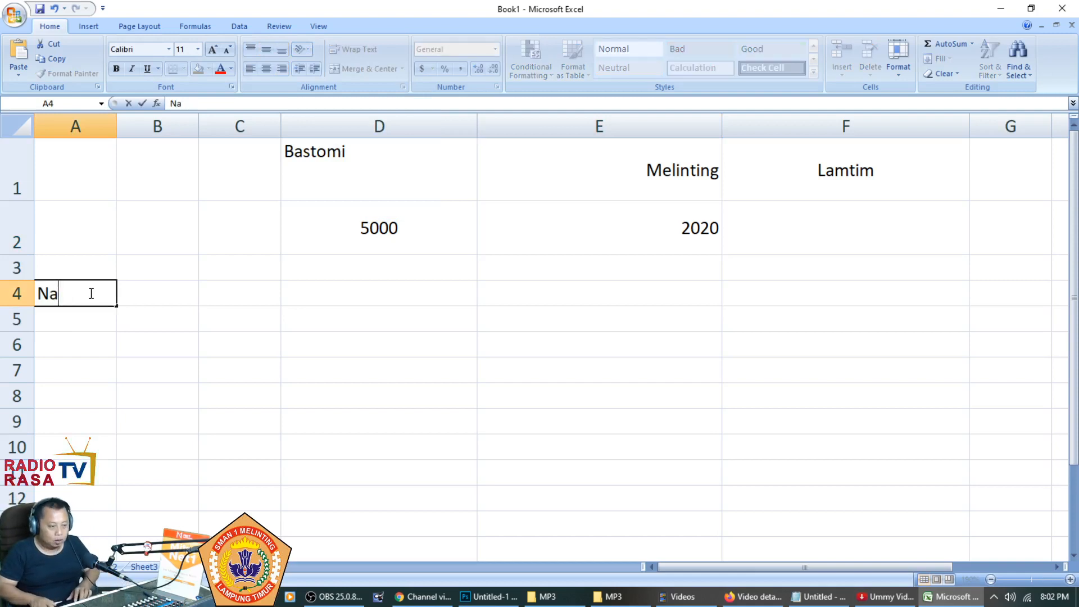
key("Tab")
type("Nama")
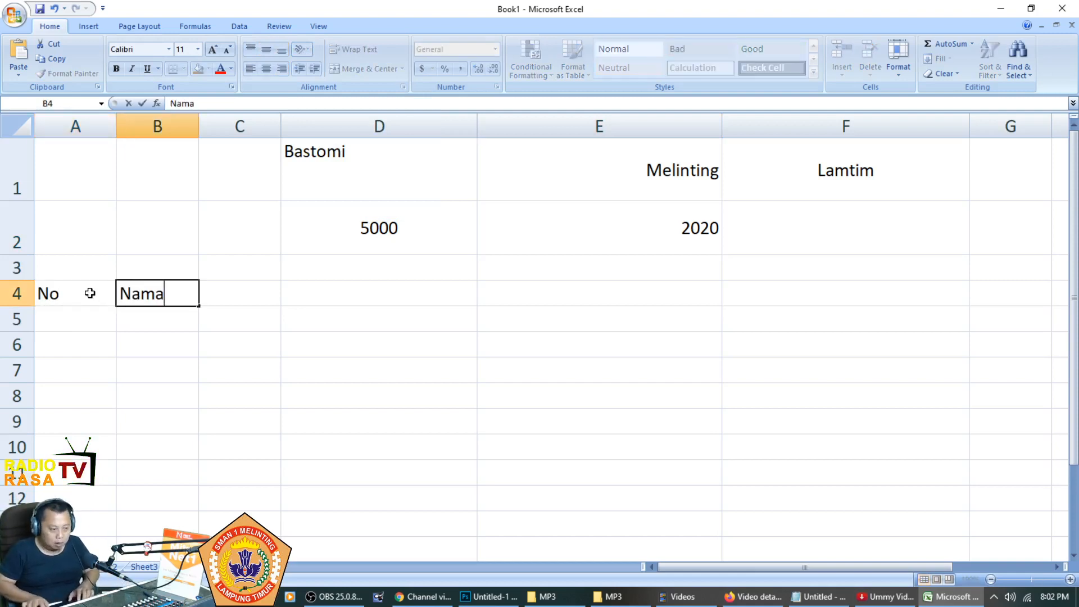
key("Tab")
type("Alama")
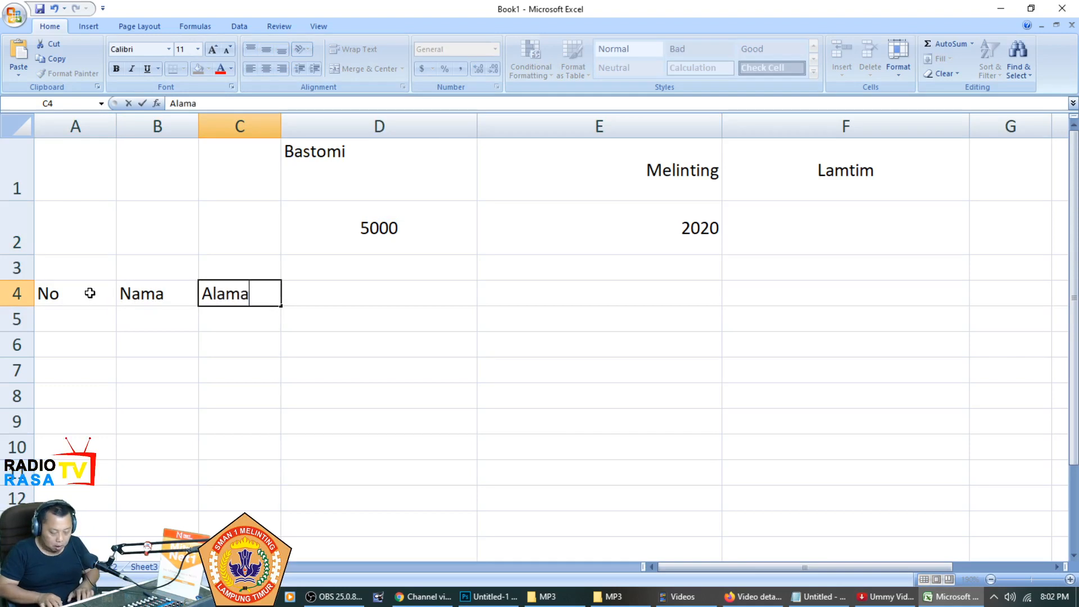
type("yt Lengkap")
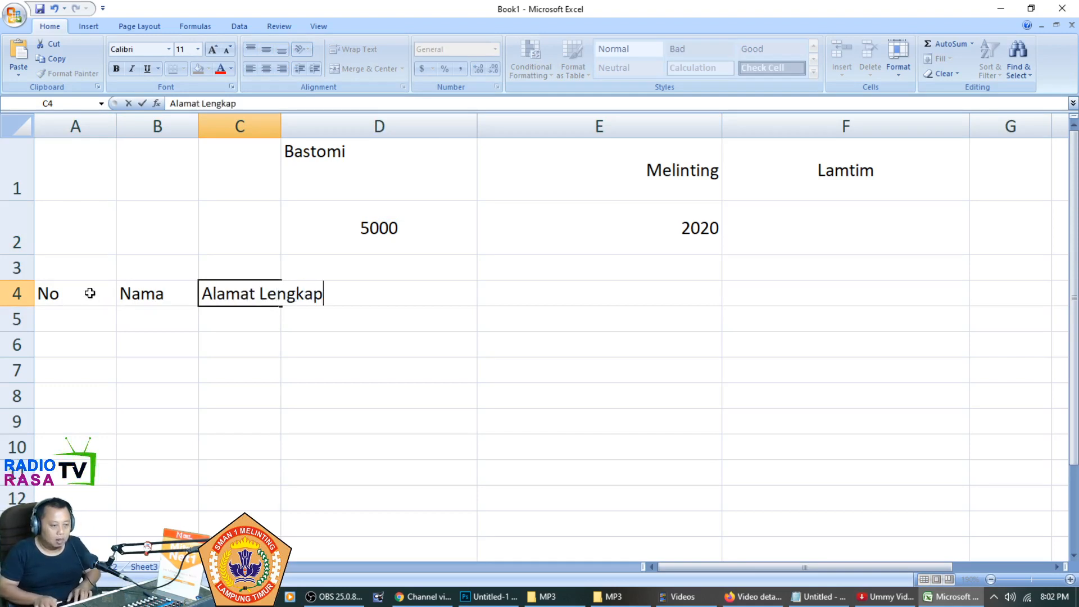
key("Tab")
type("Tempat Tangga")
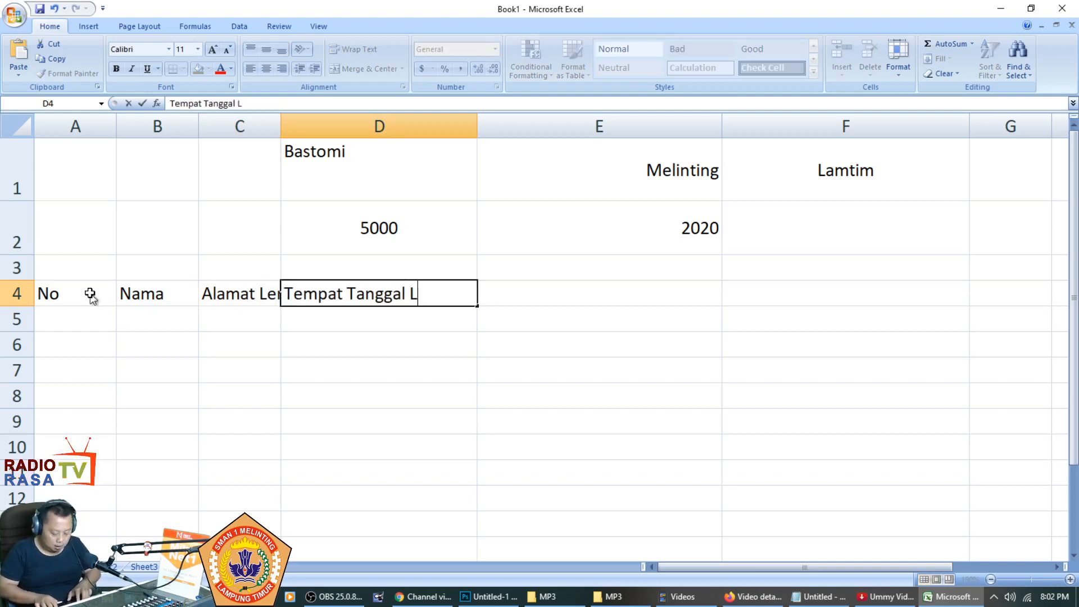
type("l Lahir")
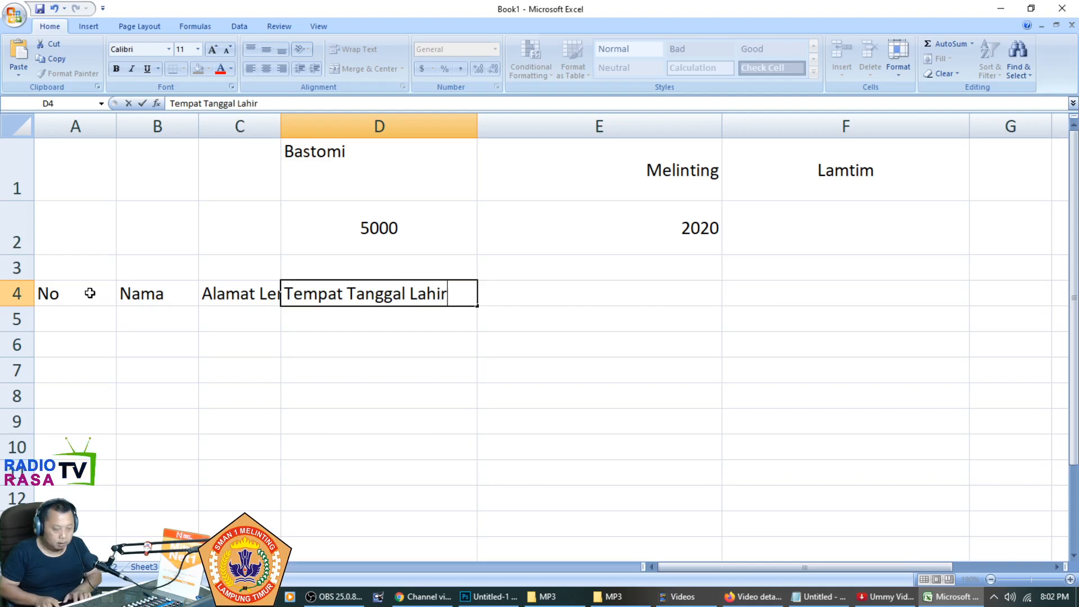
key("Return")
Widen column C slightly and apply all borders to the table range A4:D10
left_click_drag(281, 125, 314, 127)
left_click_drag(62, 294, 482, 446)
left_click(184, 68)
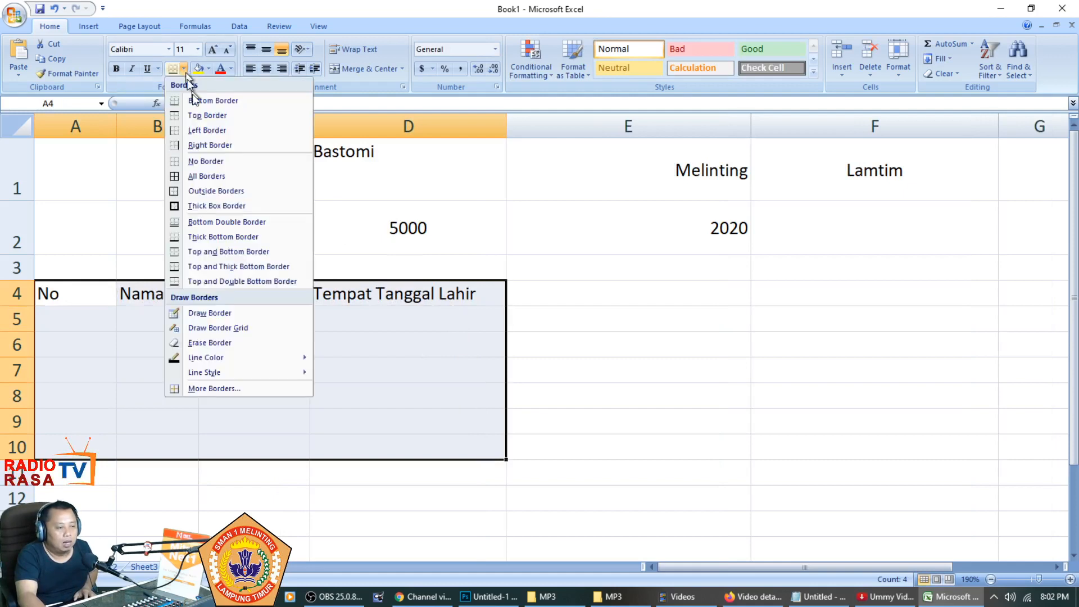
left_click(213, 188)
Narrow column A to suit the "No" heading and make heading row 4 taller
left_click_drag(117, 126, 77, 127)
left_click_drag(17, 305, 337, 308)
left_click(90, 312)
Format the headings in A4:D4 with middle vertical alignment, bold text and a light green fill
left_click(266, 49)
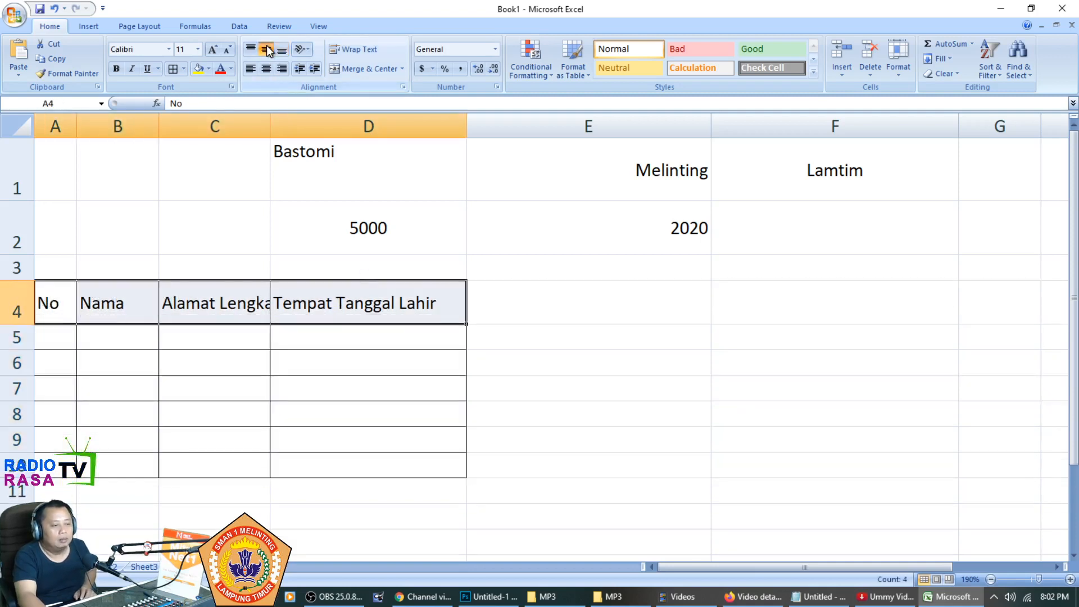
left_click(117, 68)
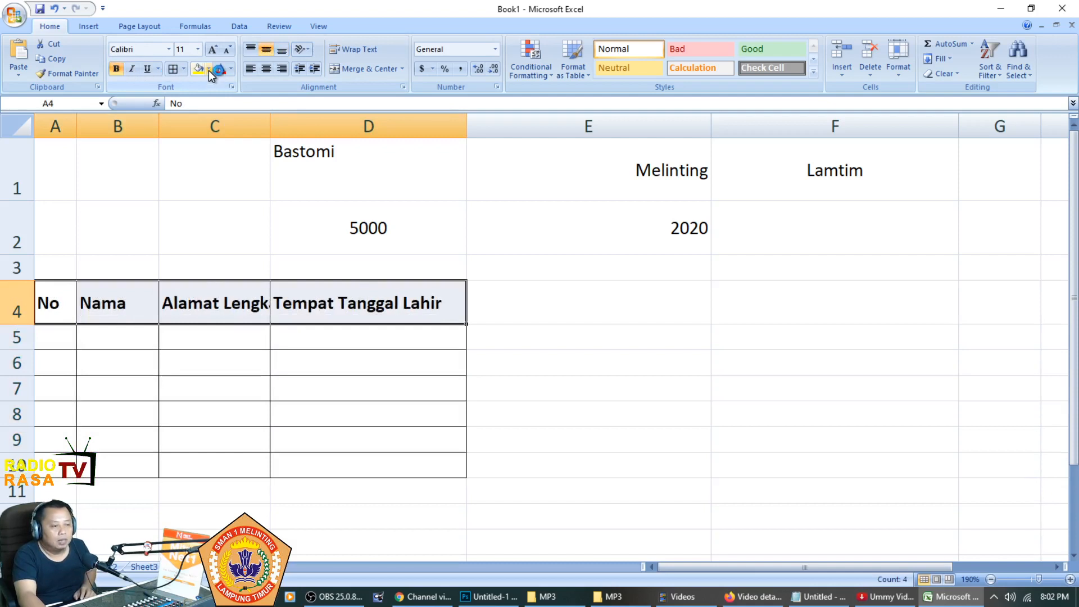
left_click(208, 69)
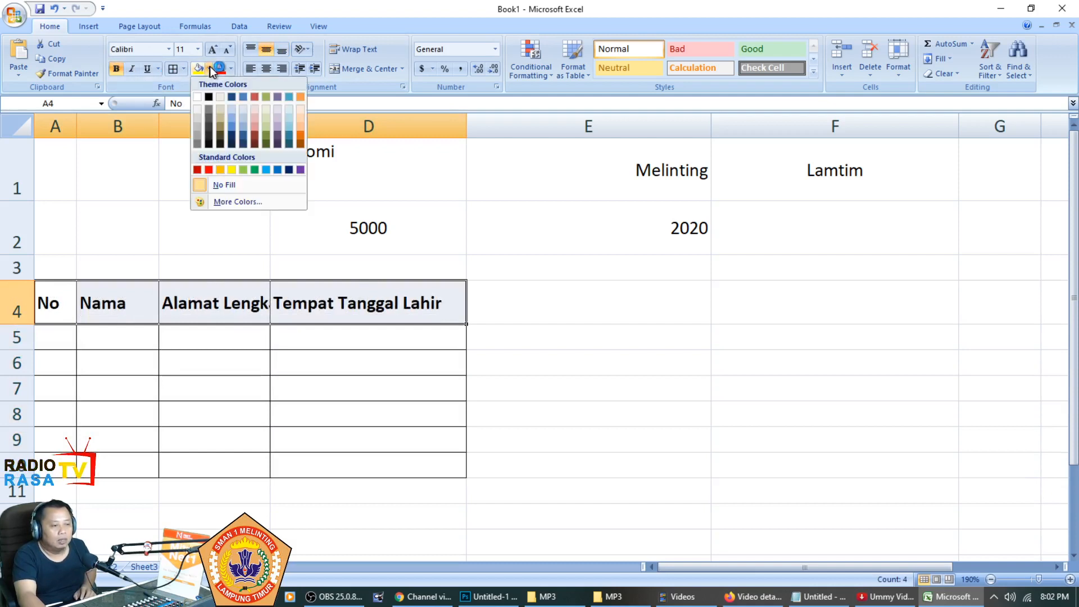
left_click(273, 117)
left_click(585, 282)
scroll(667, 498, "up", 1, "ctrl")
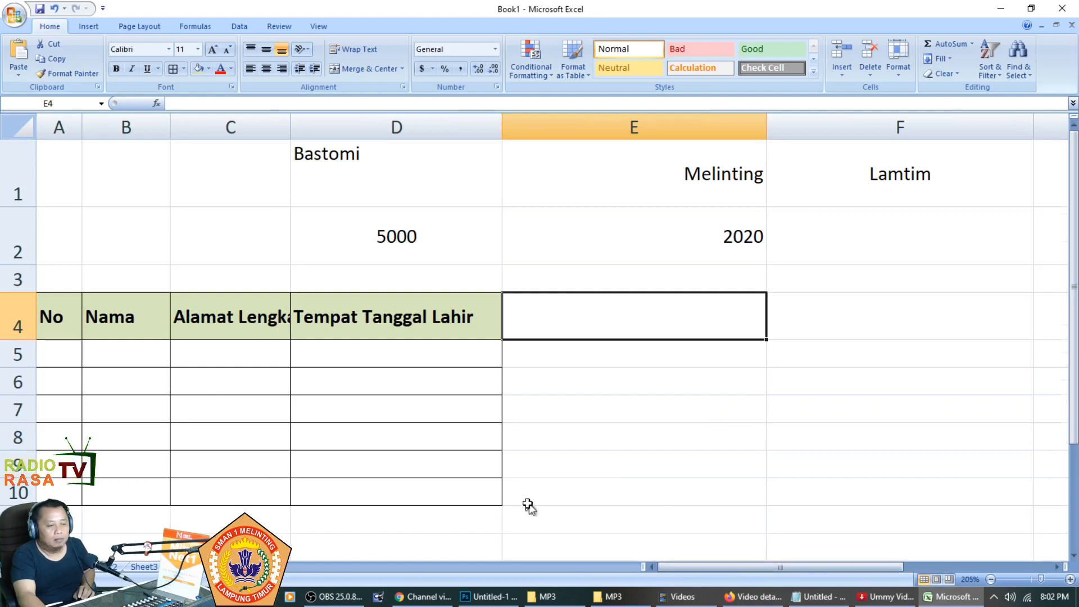
Insert a blank column before the table's "No" column
left_click(639, 441)
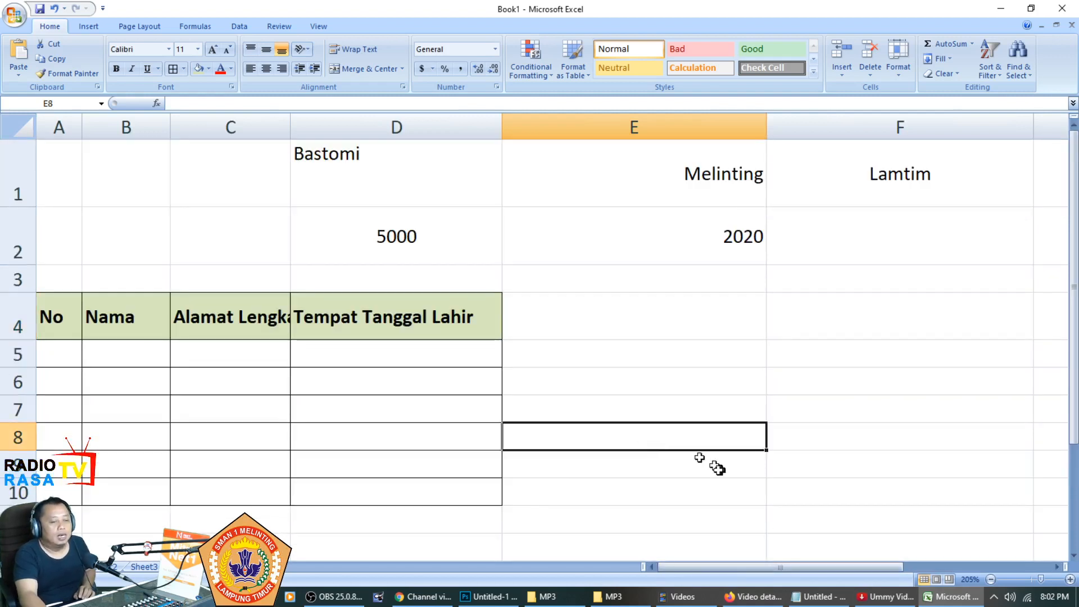
scroll(712, 471, "down", 1, "ctrl")
scroll(349, 402, "down", 1)
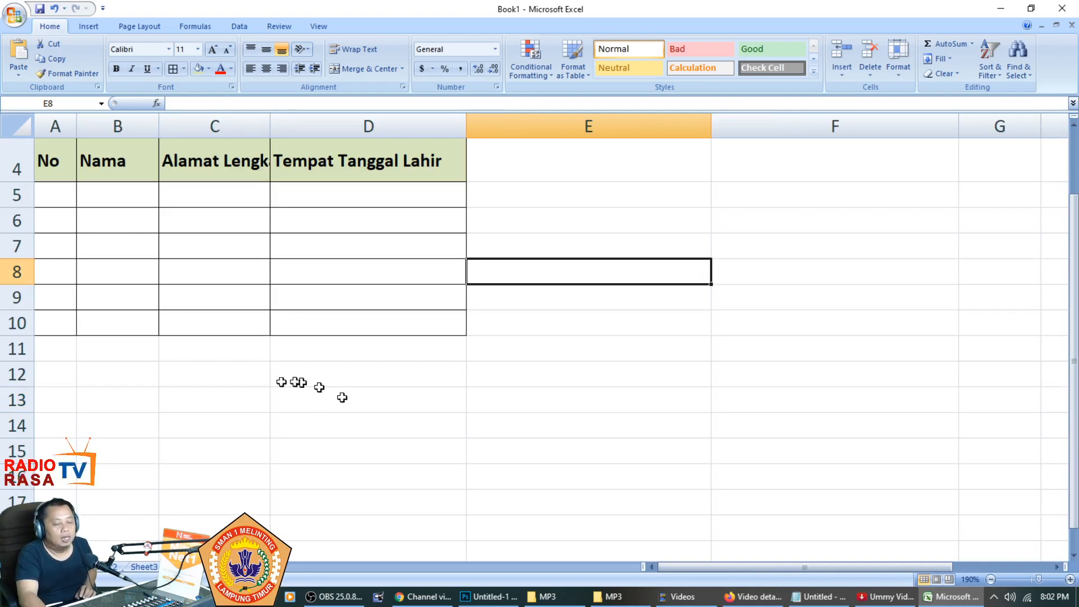
left_click(185, 388)
left_click(56, 126)
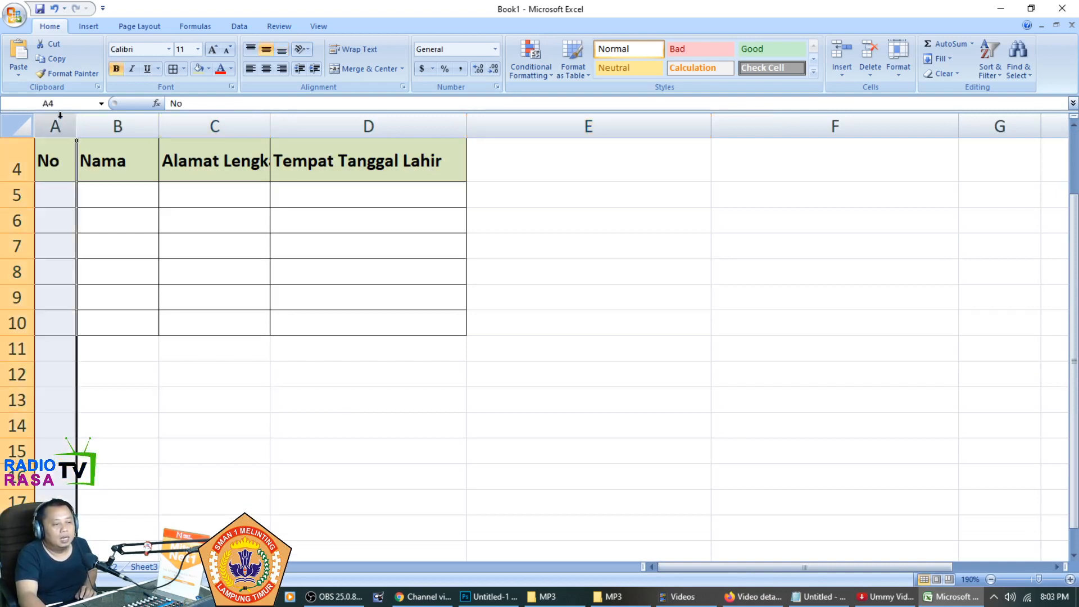
right_click(59, 128)
left_click(135, 198)
scroll(231, 201, "up", 1)
scroll(231, 203, "down", 1)
scroll(180, 210, "up", 1)
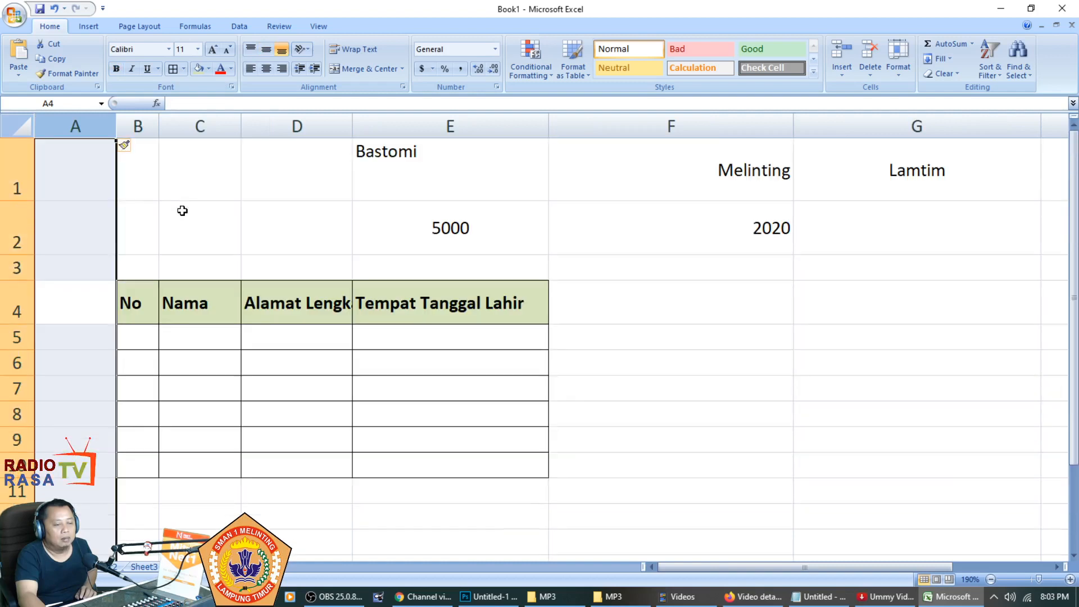
left_click(1070, 556)
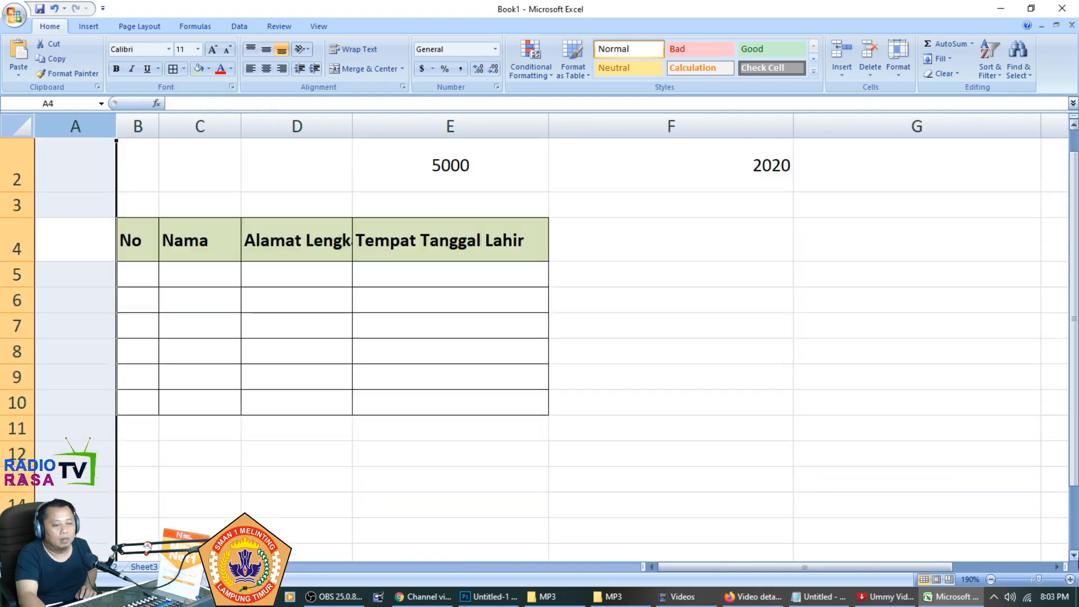
left_click(881, 482)
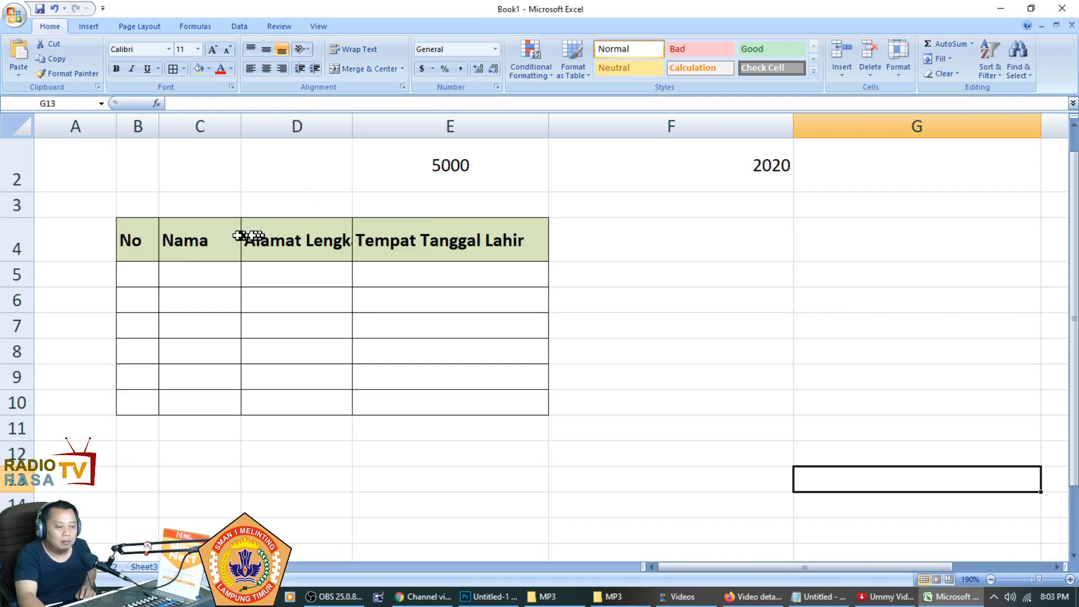
Apply the Angle Counterclockwise orientation to the "Alamat Lengkap" and "Tempat Tanggal Lahir" headings in D4:E4
left_click_drag(125, 246, 180, 246)
left_click_drag(264, 243, 513, 242)
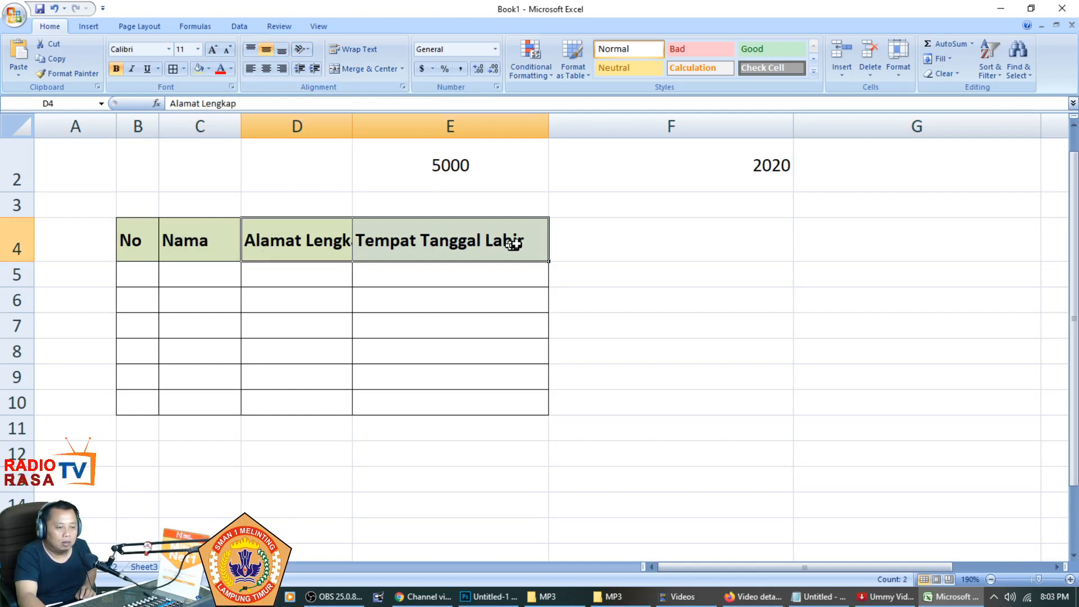
left_click(308, 50)
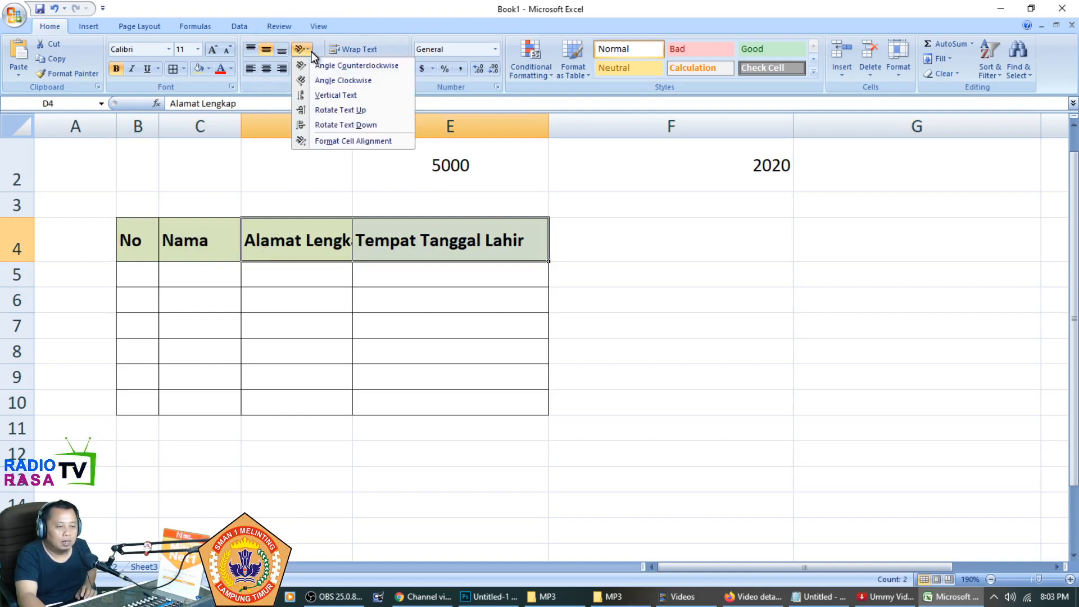
left_click(319, 67)
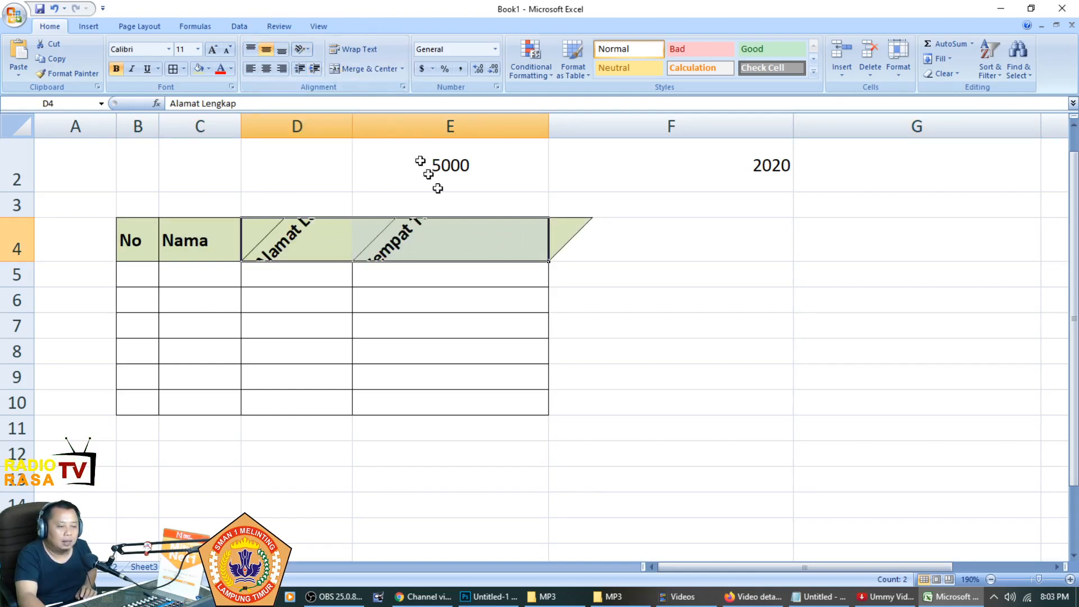
Undo the accidental collapse of row 3 and make row 4 tall enough for the slanted headings
left_click(668, 321)
left_click(441, 240)
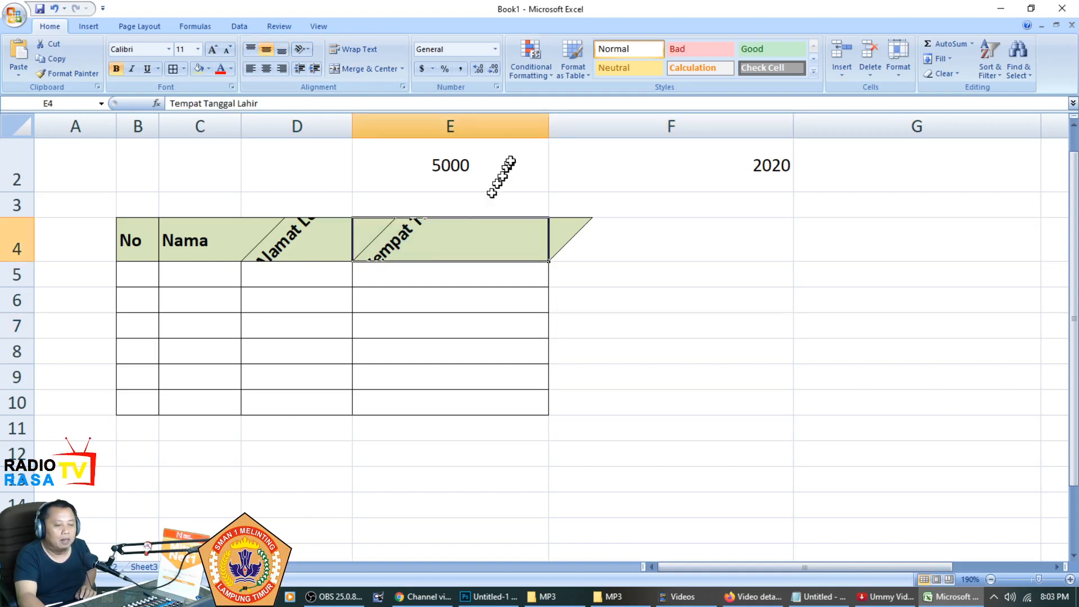
left_click_drag(31, 219, 42, 183)
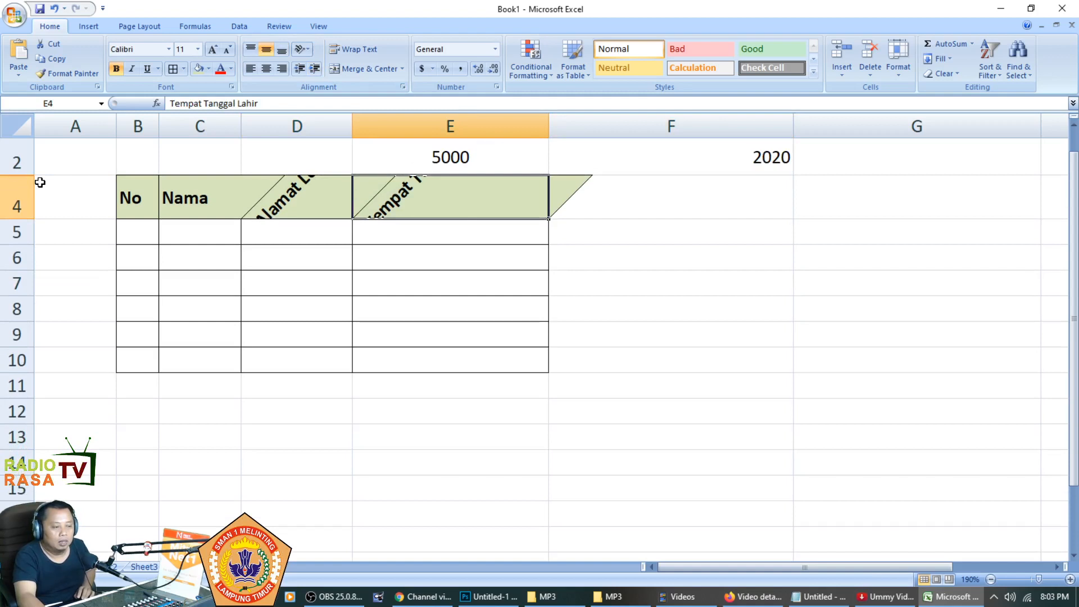
key("ctrl+z")
left_click_drag(31, 261, 26, 404)
Apply the Angle Counterclockwise orientation to the "No" and "Nama" headings as well
left_click_drag(134, 322, 340, 337)
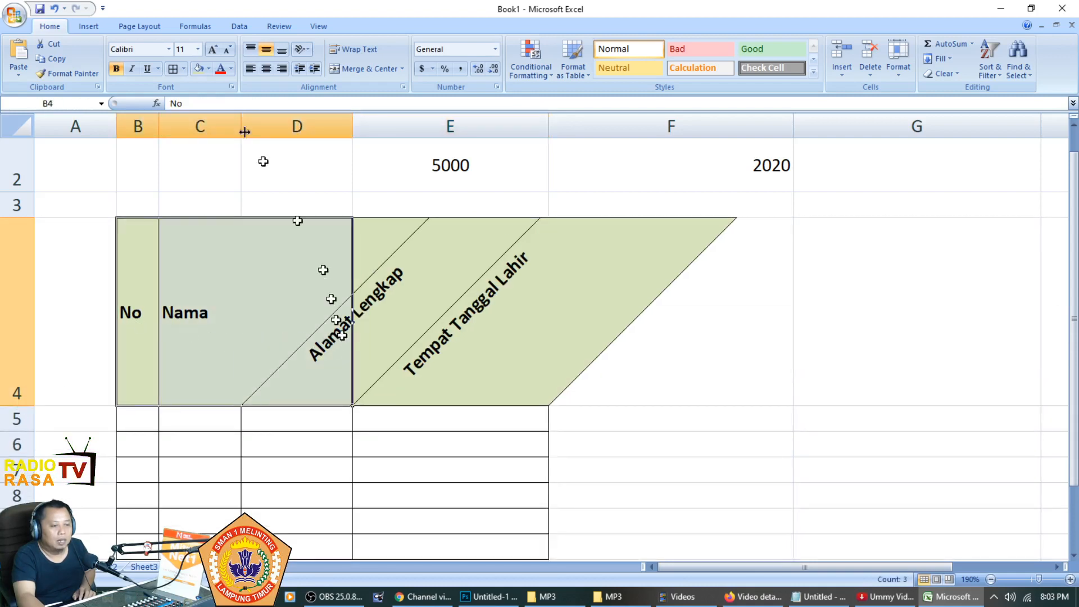
left_click(303, 50)
left_click(334, 67)
Examine the slanted heading row and check which cell each angled heading belongs to
left_click_drag(465, 275, 650, 306)
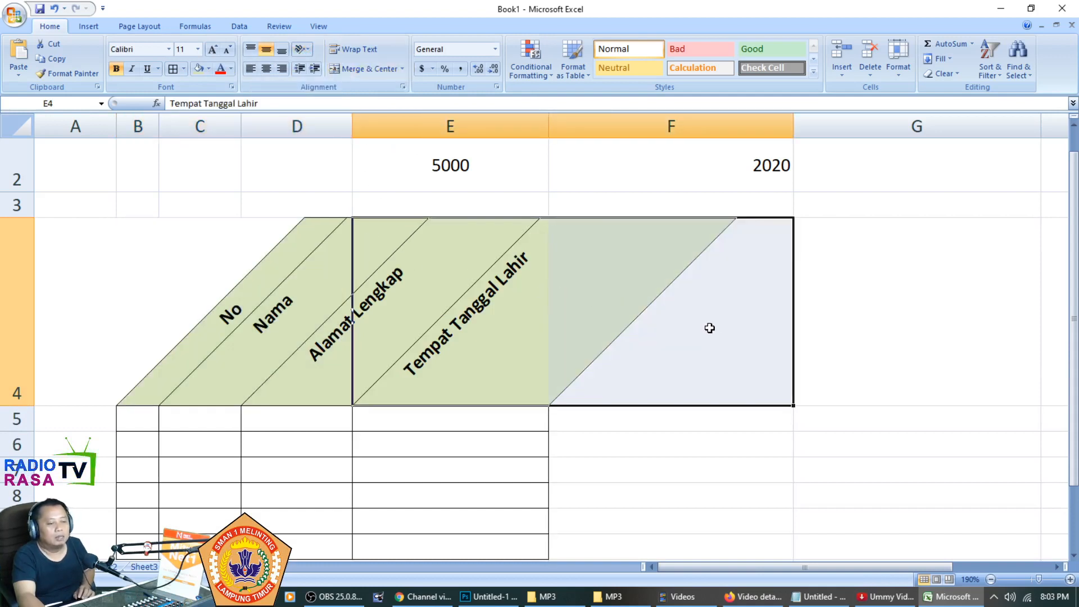
scroll(705, 328, "down", 1)
left_click(867, 329)
scroll(869, 333, "down", 1)
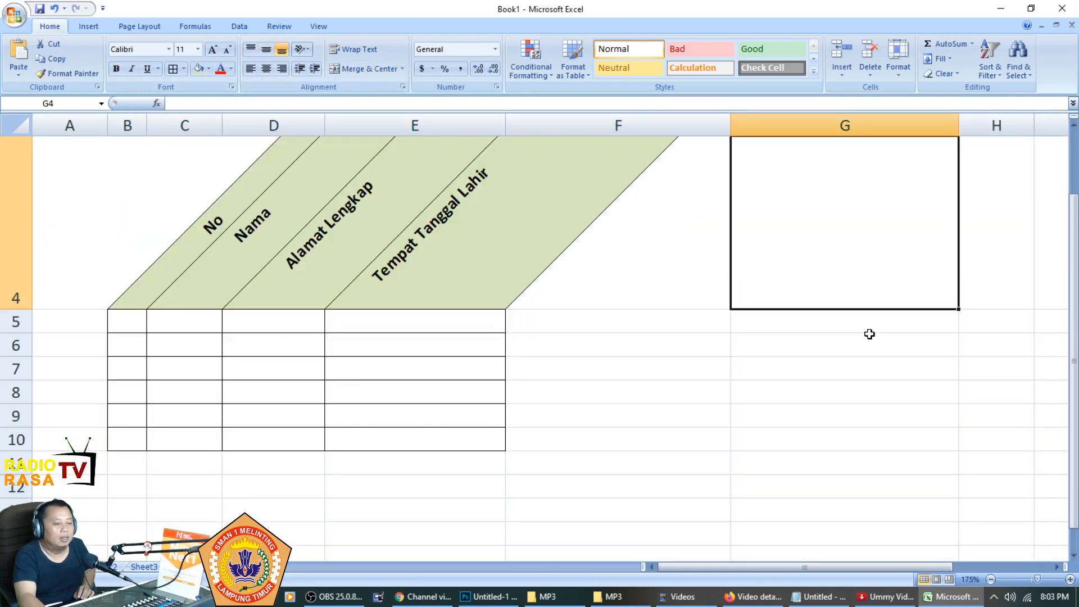
scroll(869, 334, "up", 1)
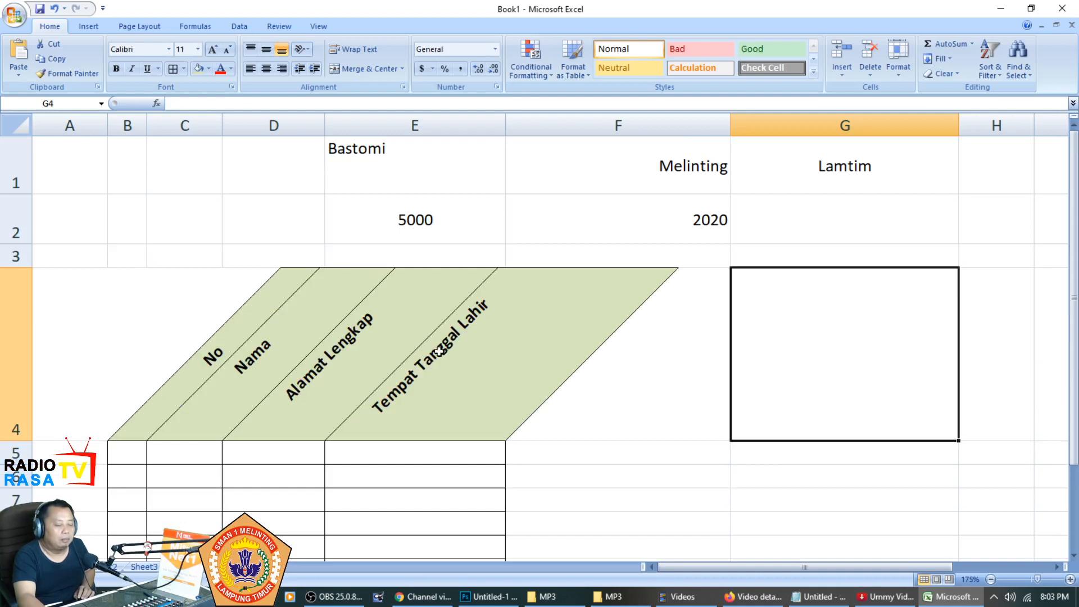
left_click(356, 347)
left_click(287, 386)
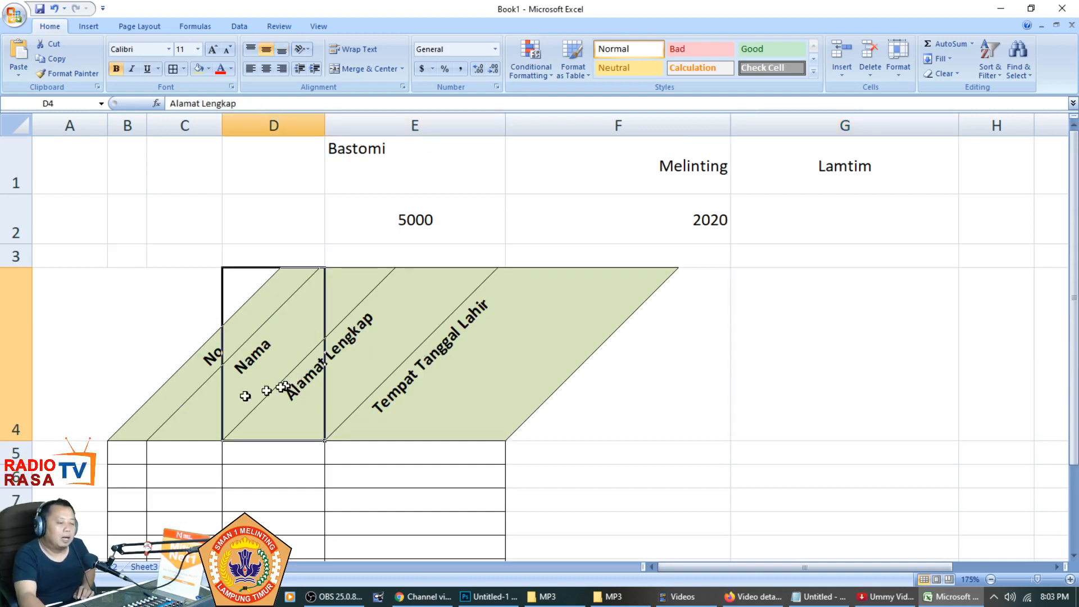
left_click(434, 410)
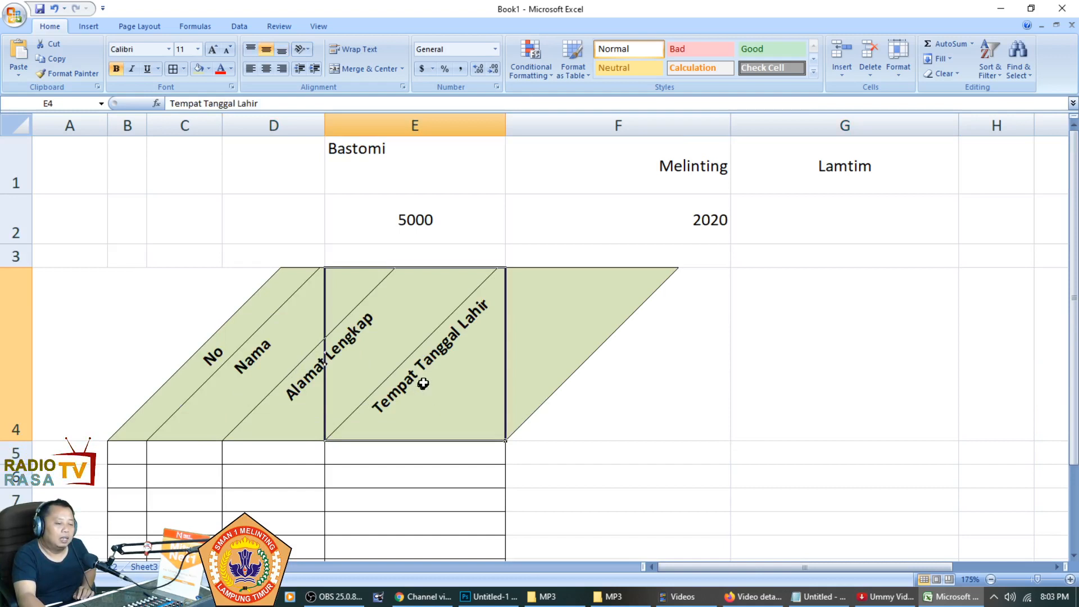
left_click(587, 435)
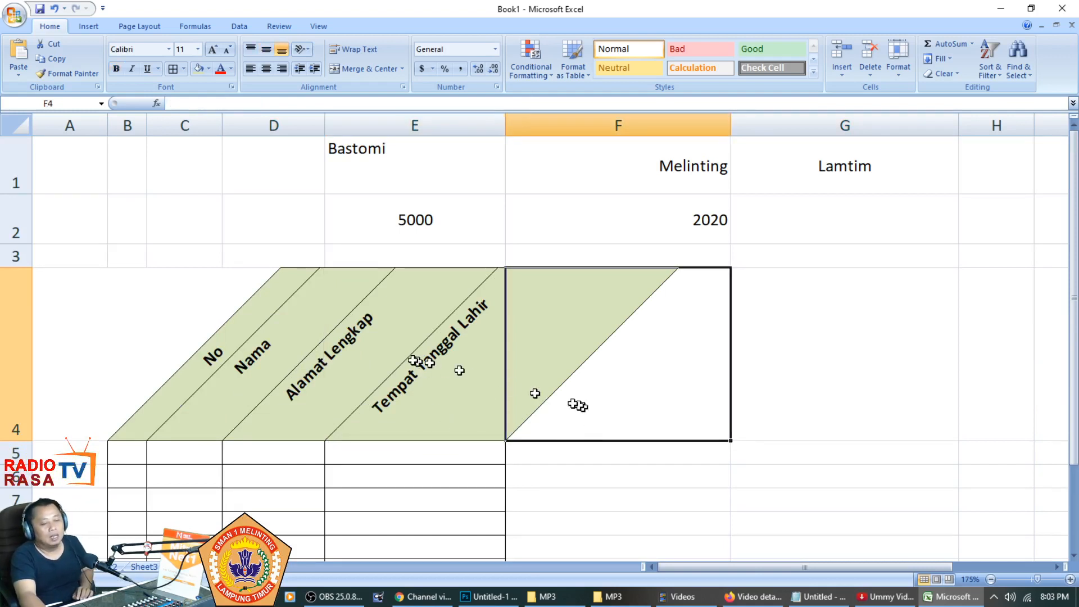
Apply the Angle Clockwise orientation to all four headings in B4:E4
left_click_drag(113, 342, 506, 345)
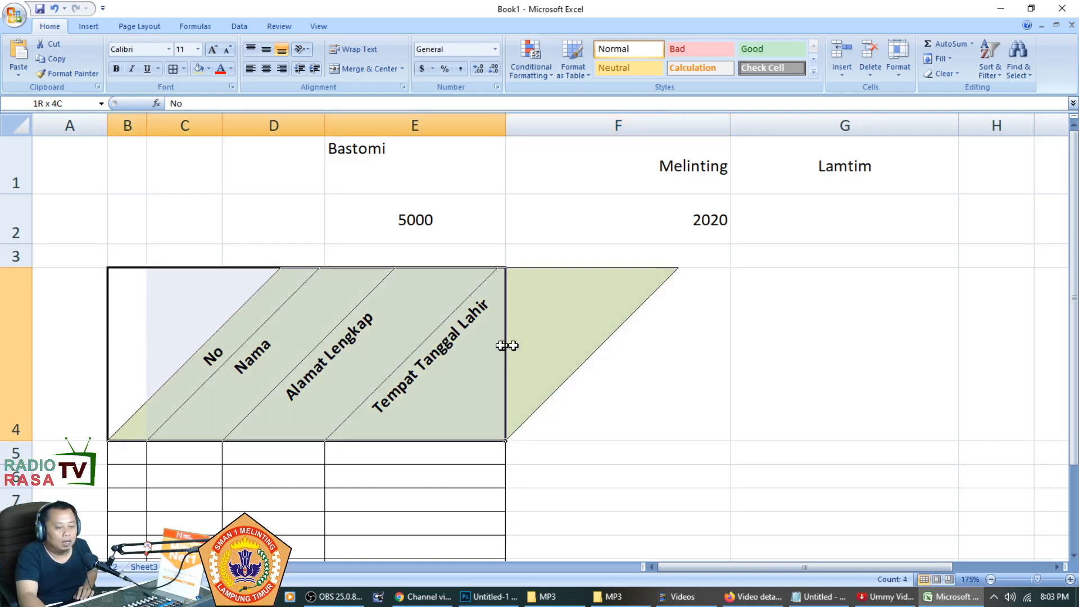
left_click(309, 49)
left_click(333, 80)
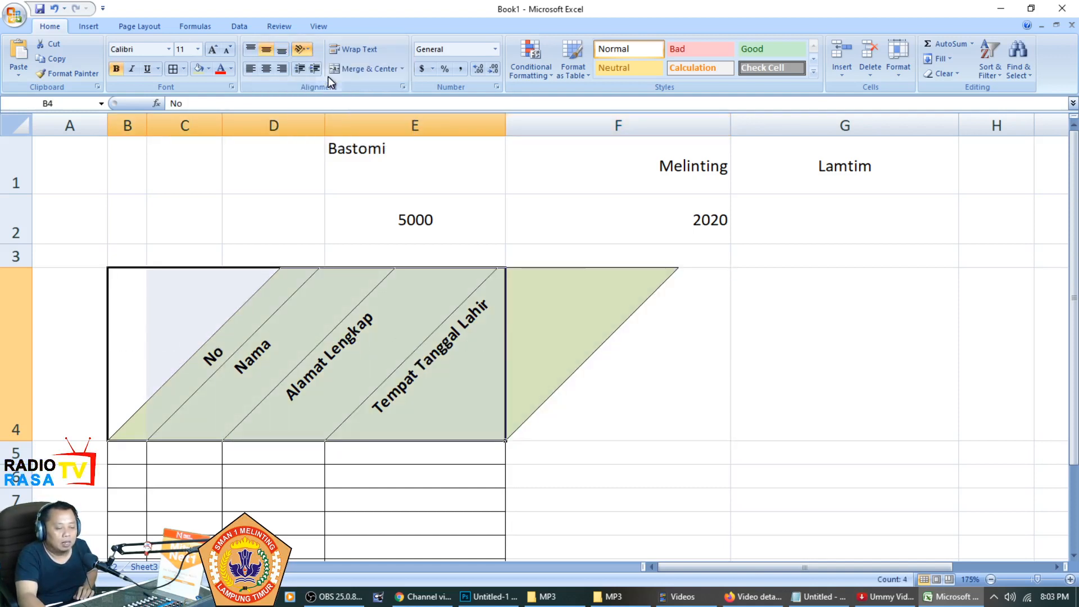
Check in a zoomed print preview how the clockwise-slanted heading row prints, and return to the sheet
left_click(579, 317)
scroll(616, 365, "down", 1)
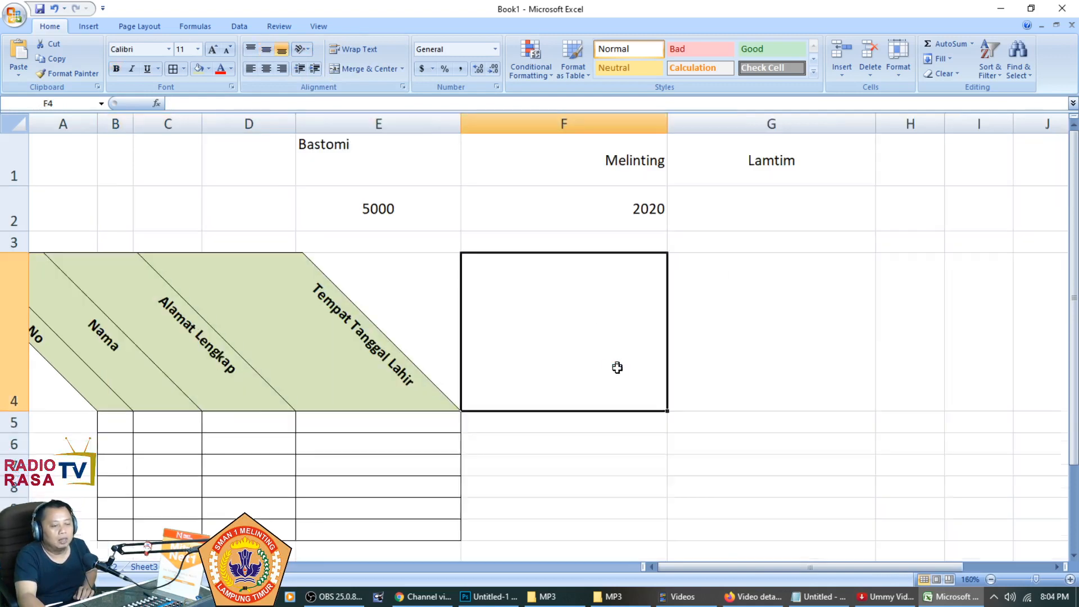
left_click(15, 15)
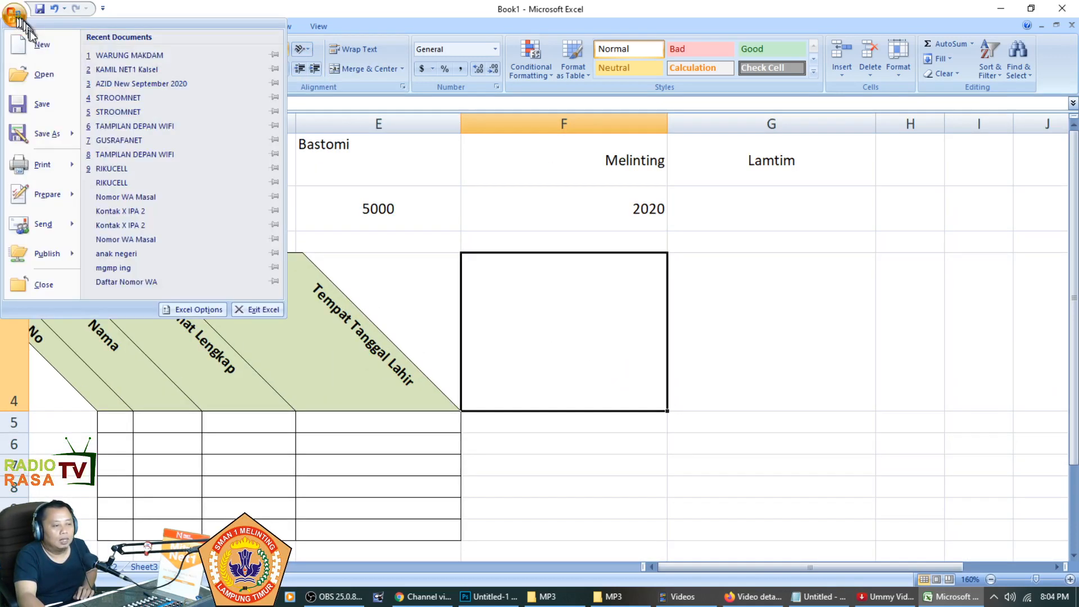
mouse_move(67, 168)
left_click(134, 129)
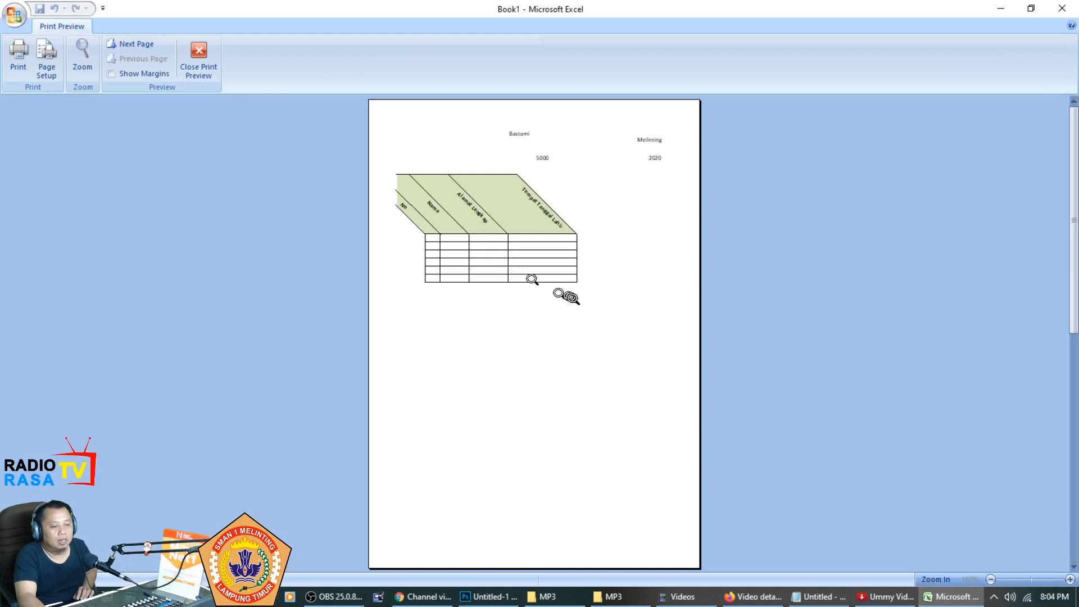
left_click(565, 294)
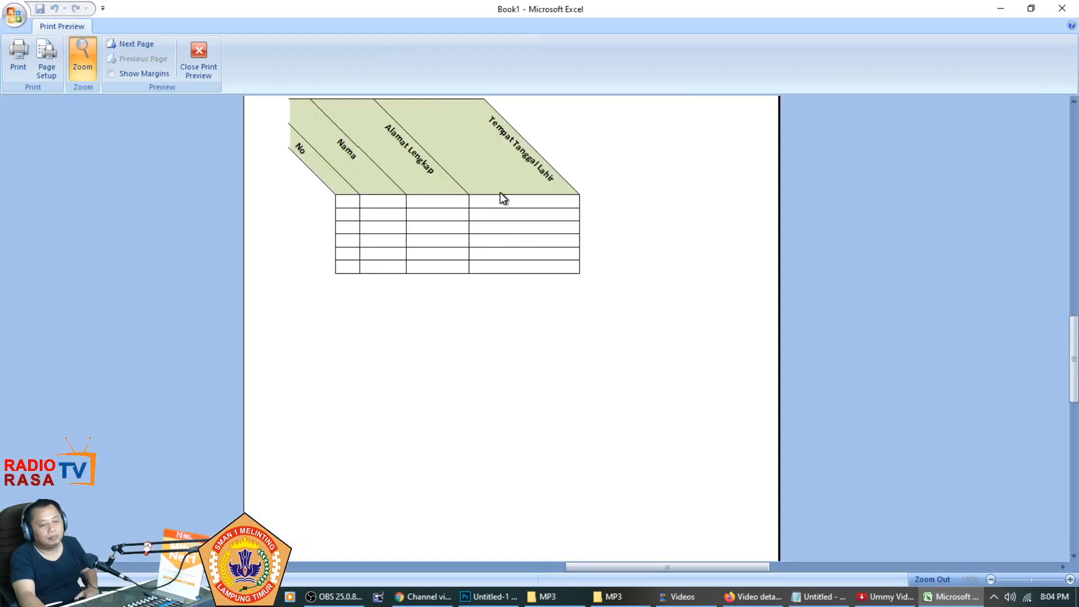
key("Escape")
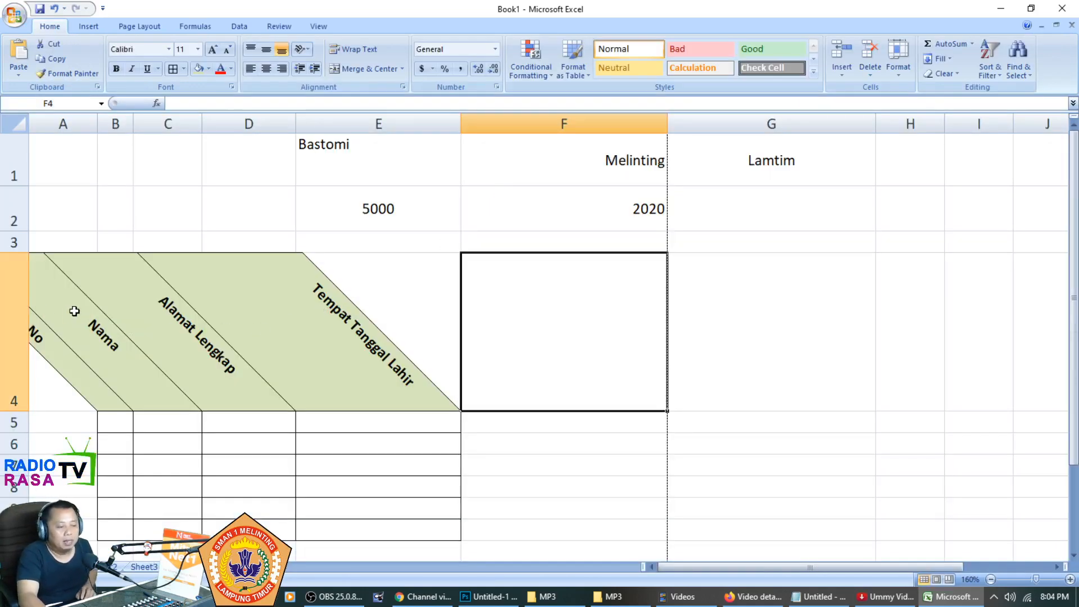
Apply the Vertical Text orientation to the headings in B4:E4 and make row 4 taller
left_click(100, 309)
left_click_drag(155, 305, 337, 308)
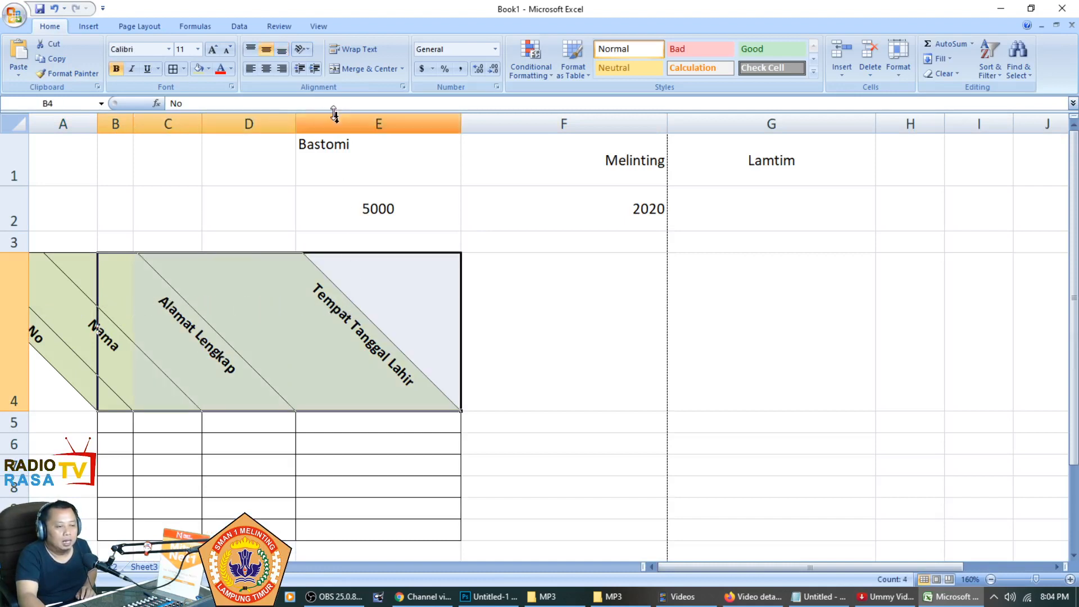
left_click(312, 53)
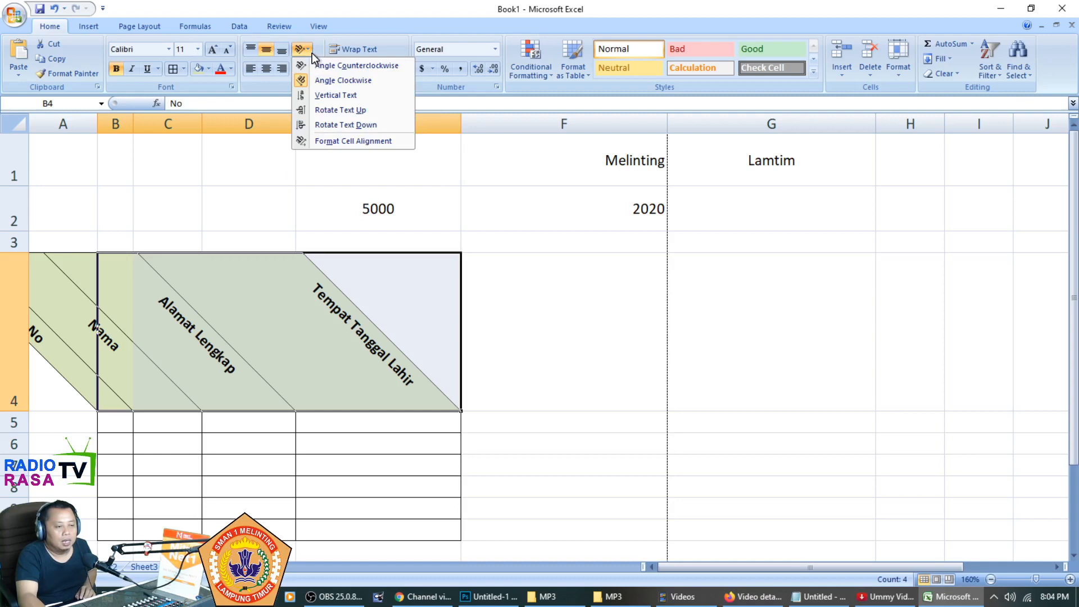
left_click(324, 96)
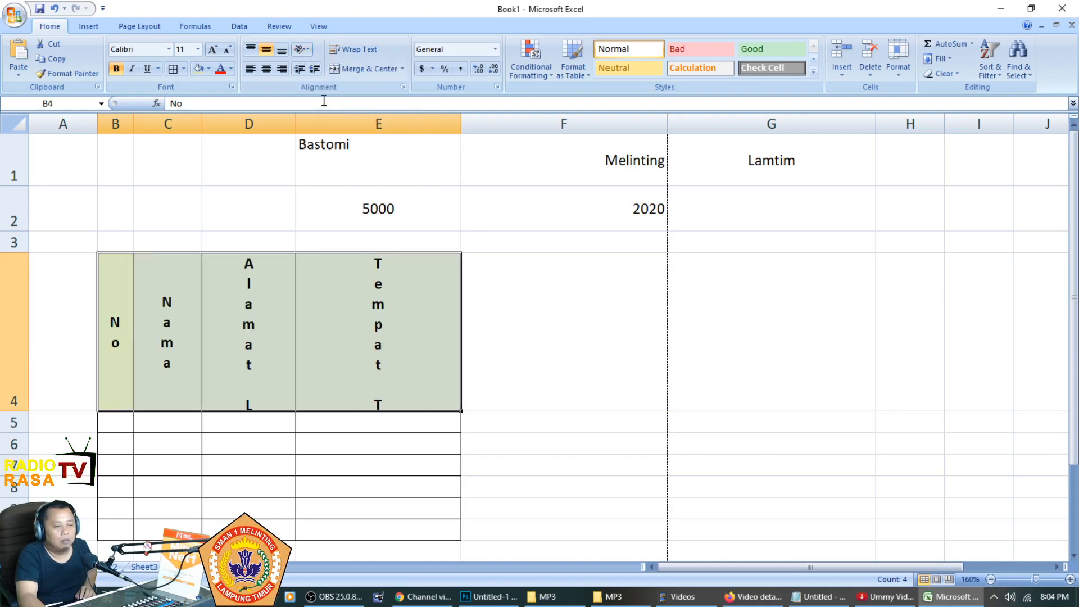
left_click_drag(26, 413, 27, 443)
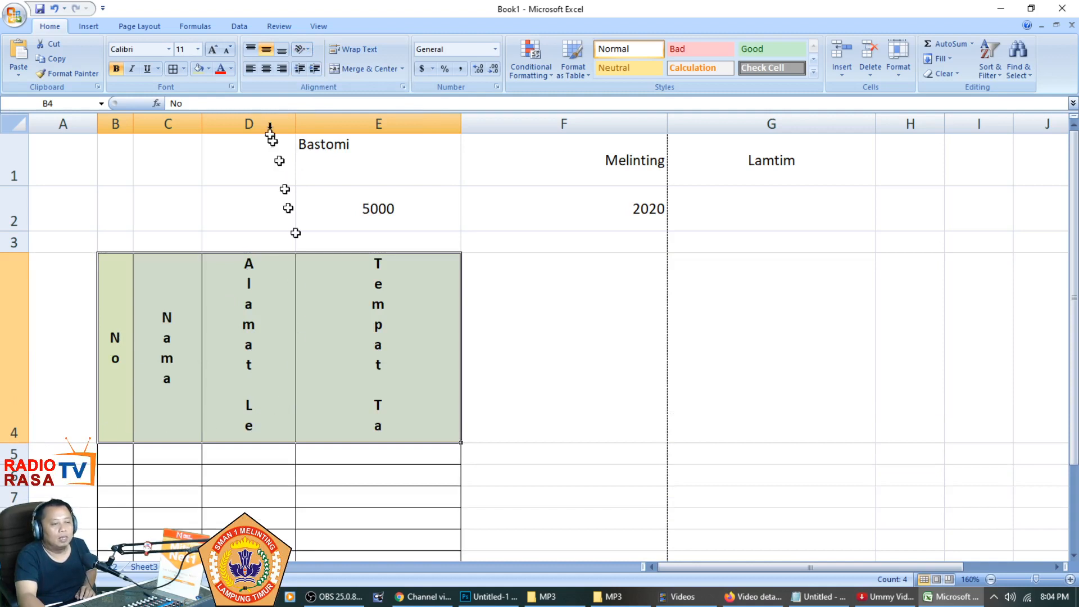
Apply the Rotate Text Up orientation to the headings in B4:E4
left_click(308, 50)
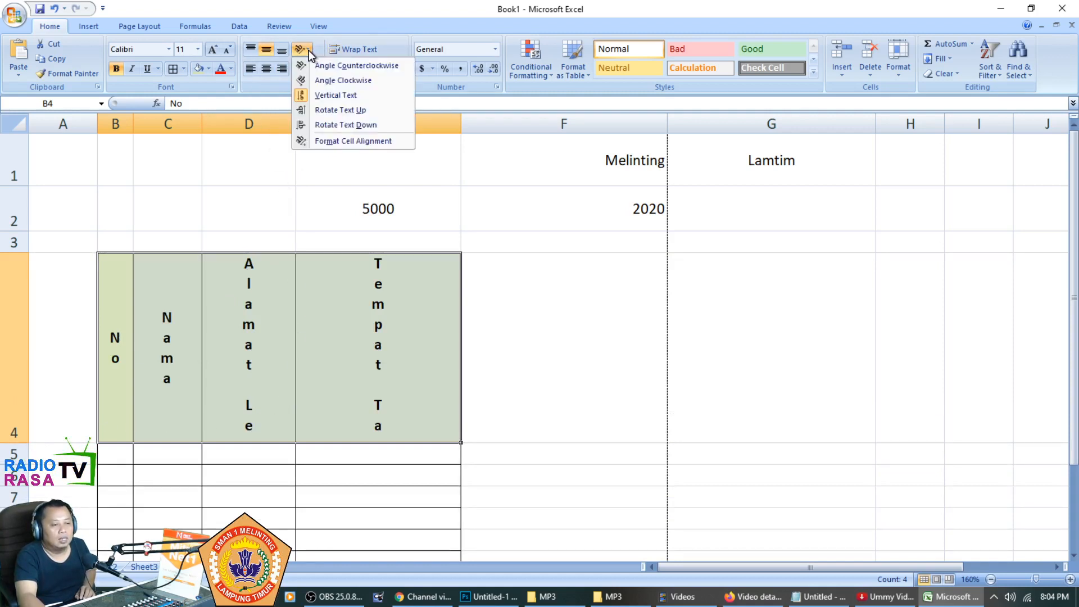
left_click(330, 111)
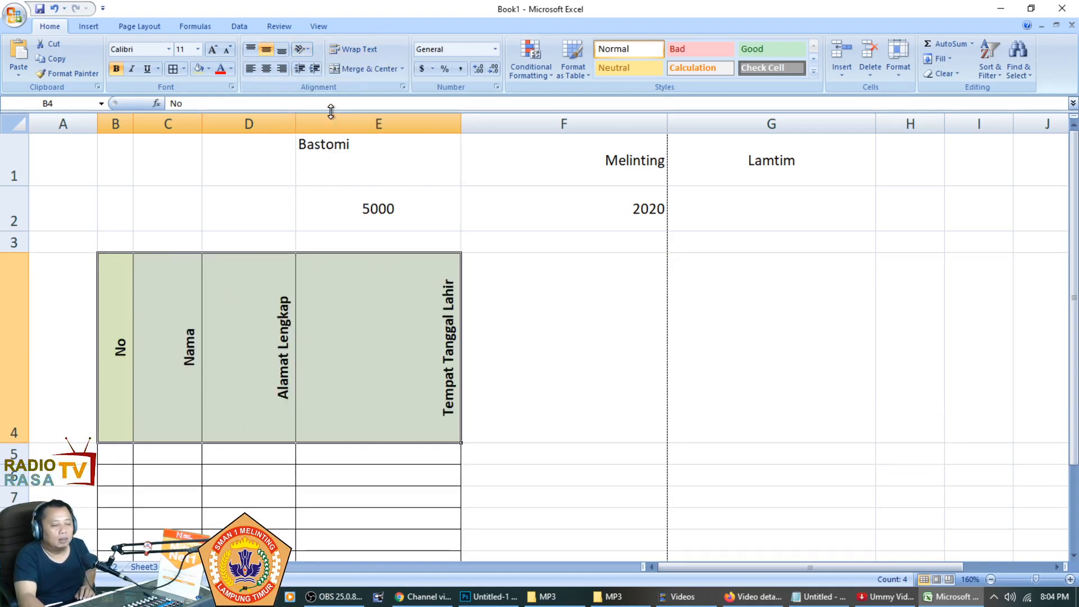
left_click(574, 322)
left_click(415, 367)
scroll(415, 367, "down", 1)
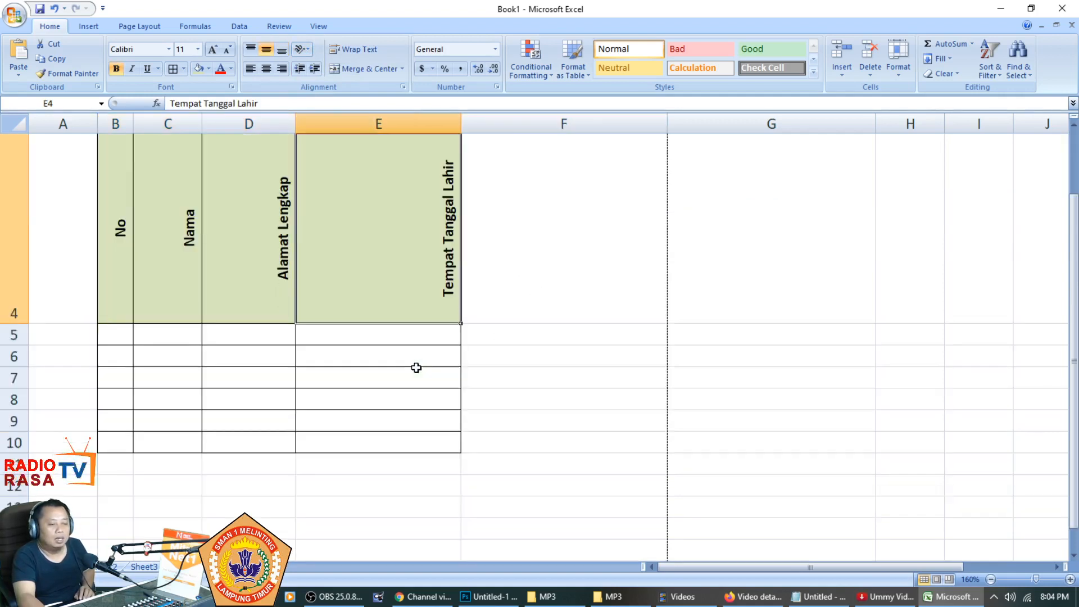
scroll(416, 367, "up", 1)
Apply the Rotate Text Down orientation to all four headings in B4:E4
left_click_drag(422, 296, 117, 344)
left_click(302, 49)
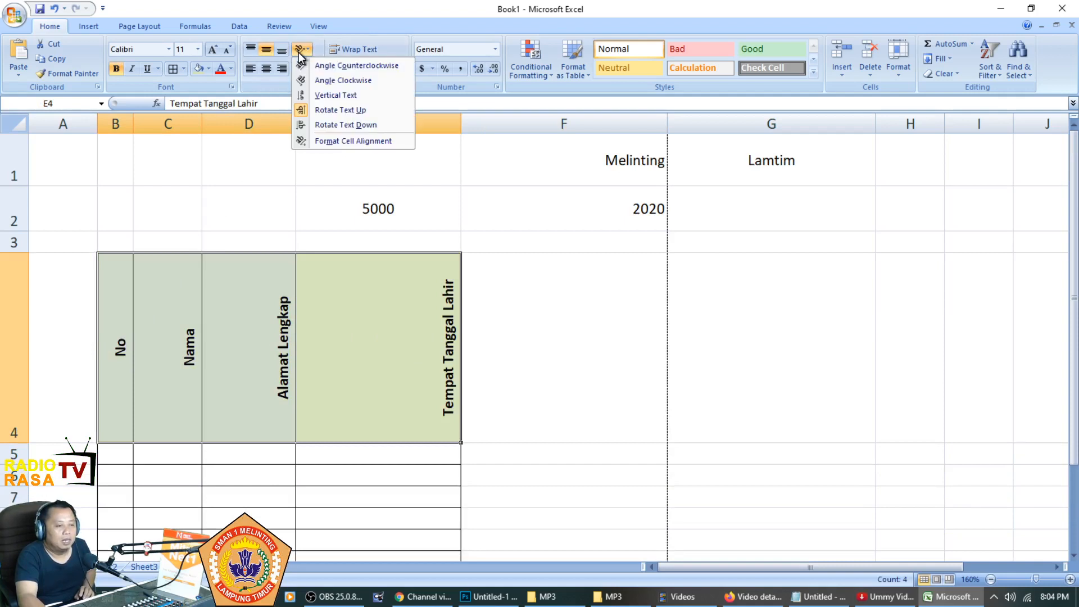
left_click(332, 127)
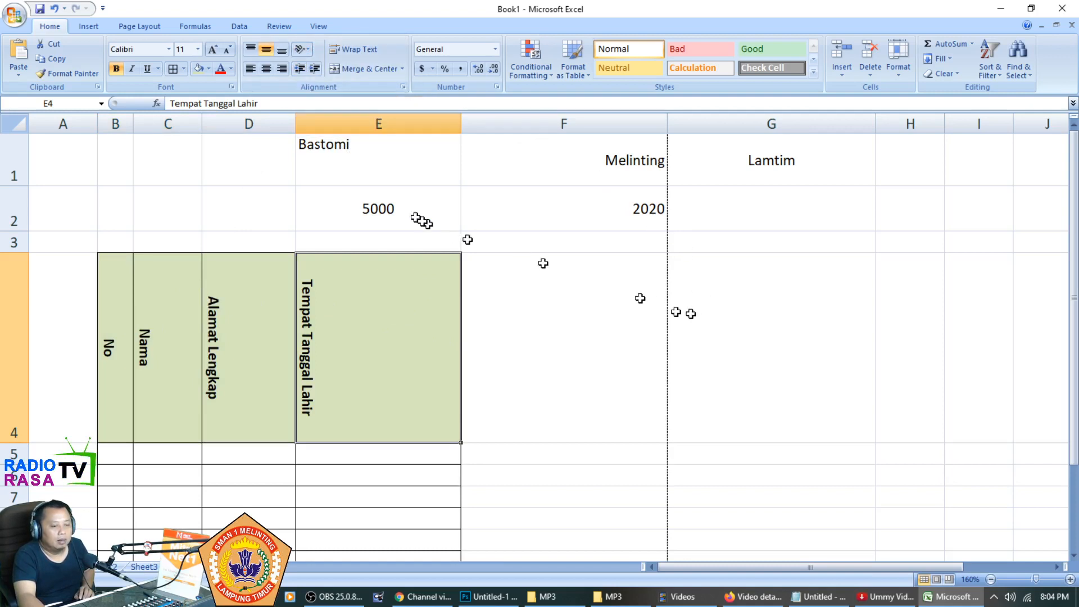
Increase the indent of the text in E1 by several levels
left_click(379, 166)
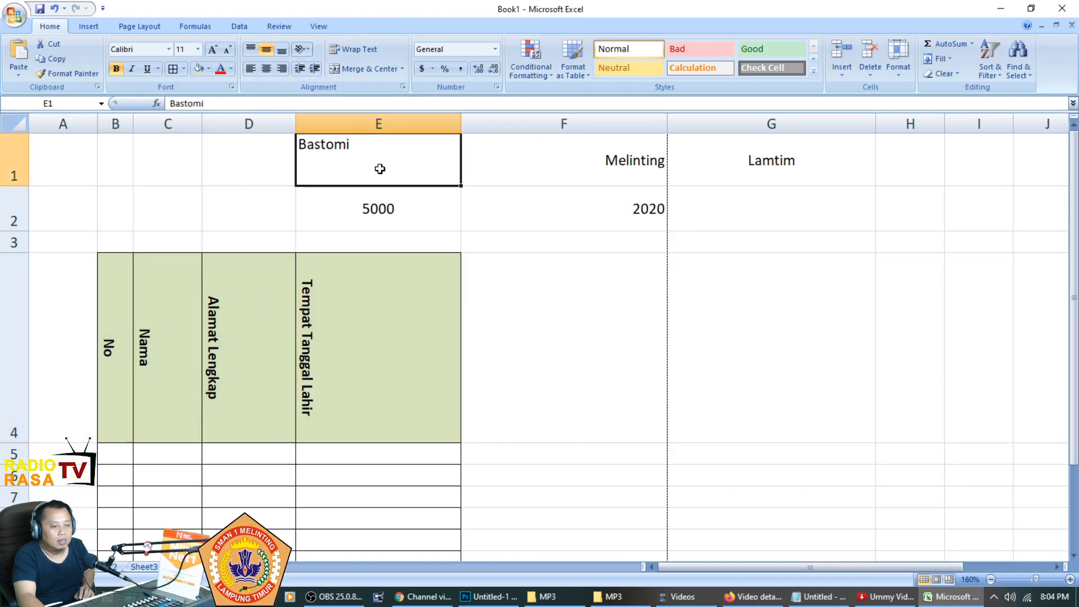
left_click(313, 69)
left_click(314, 69)
left_click(313, 69)
left_click(313, 69)
left_click(313, 69)
left_click(314, 70)
left_click(314, 69)
left_click(313, 69)
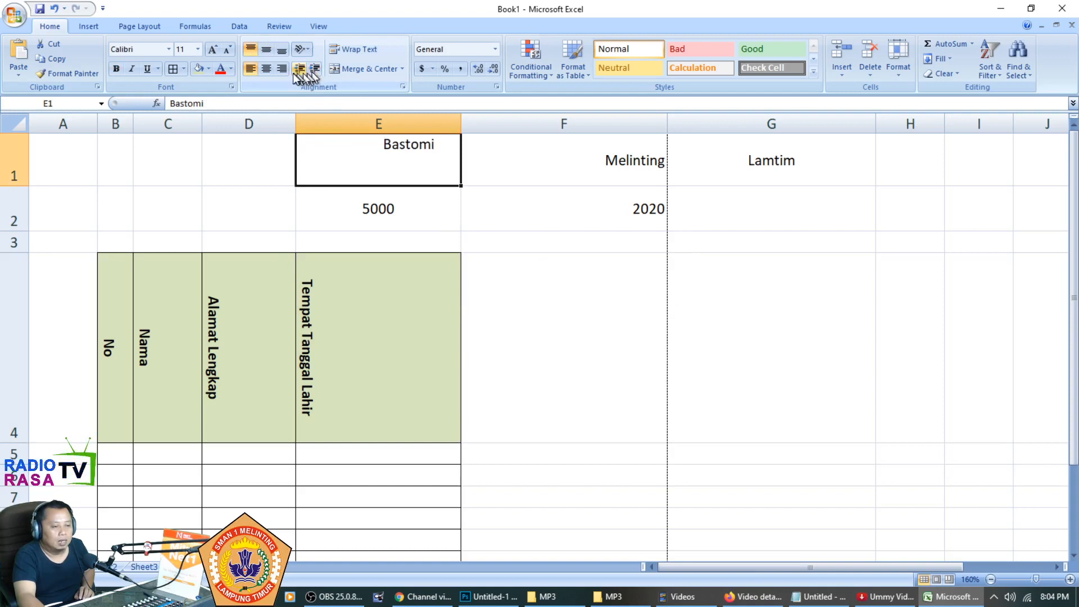
Decrease the indent of E1 until its text is back at the cell's left edge
left_click(300, 69)
left_click(299, 69)
left_click(300, 69)
left_click(300, 69)
left_click(302, 71)
left_click(301, 71)
left_click(301, 71)
left_click(301, 71)
left_click(301, 71)
Indent the text in E1 a few levels again and bring it back to the cell's left edge
left_click(320, 67)
left_click(320, 66)
left_click(321, 66)
left_click(320, 66)
left_click(320, 66)
left_click(300, 68)
left_click(300, 69)
left_click(300, 68)
left_click(300, 68)
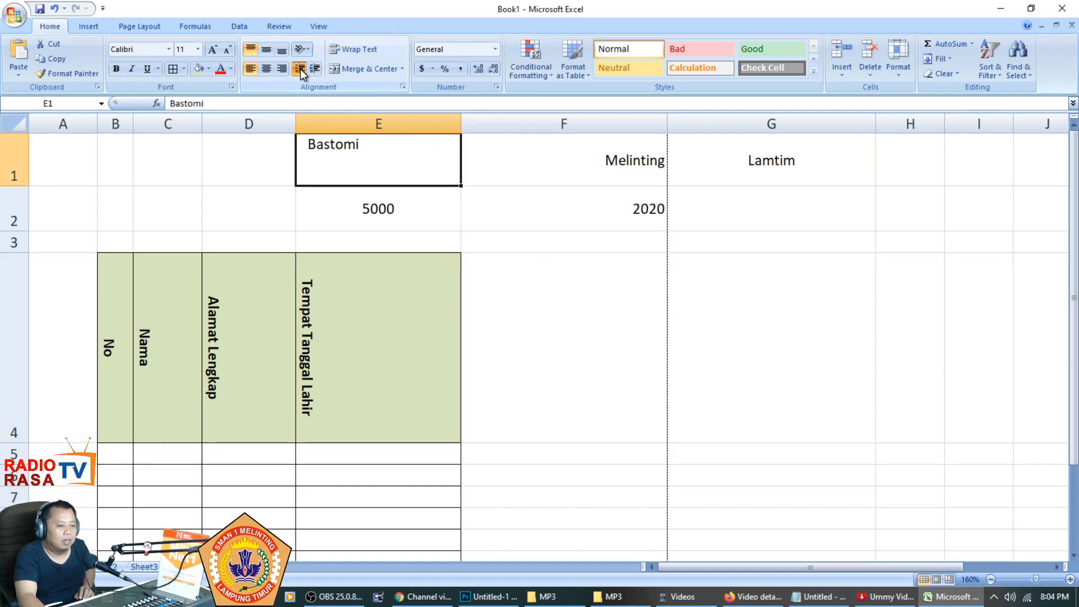
left_click(300, 69)
Increase the indent of the right-aligned "Melinting" in F1 by several levels
left_click(497, 149)
left_click(315, 69)
left_click(314, 69)
left_click(315, 68)
left_click(315, 69)
left_click(315, 68)
left_click(315, 69)
left_click(315, 69)
Decrease the indent of "Melinting" in F1 until it is back at the cell's right edge
left_click(300, 68)
left_click(300, 69)
left_click(300, 69)
left_click(300, 68)
left_click(300, 69)
left_click(300, 68)
left_click(300, 69)
Indent "Melinting" in F1 toward the cell's centre again and reduce the indent by several levels
left_click(315, 68)
left_click(315, 69)
left_click(314, 68)
left_click(314, 68)
left_click(314, 69)
left_click(314, 69)
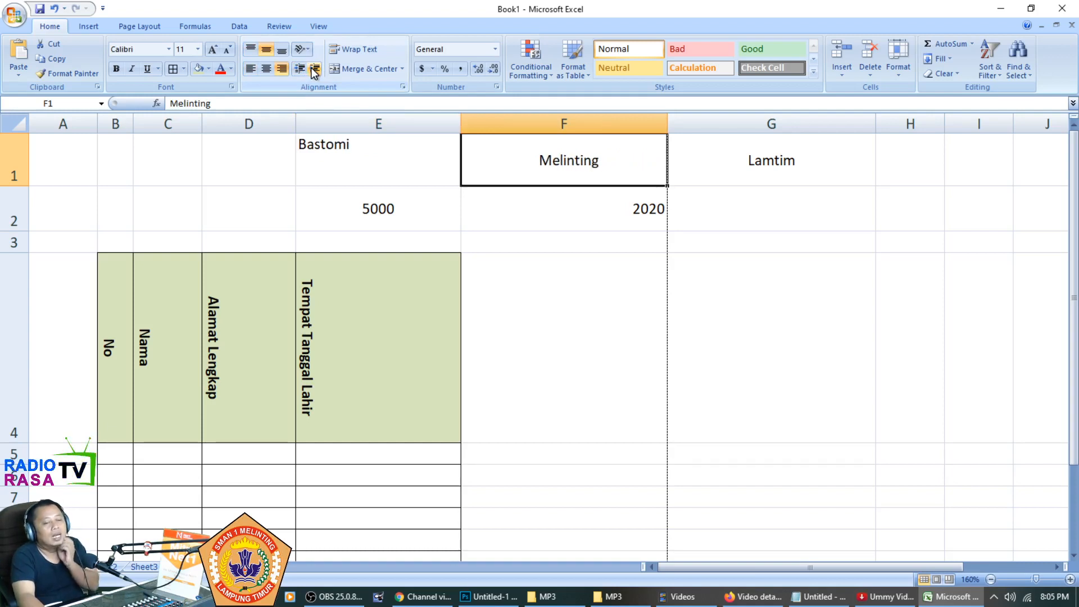
left_click(300, 69)
left_click(300, 69)
left_click(300, 69)
left_click(300, 69)
left_click(300, 69)
left_click(564, 297)
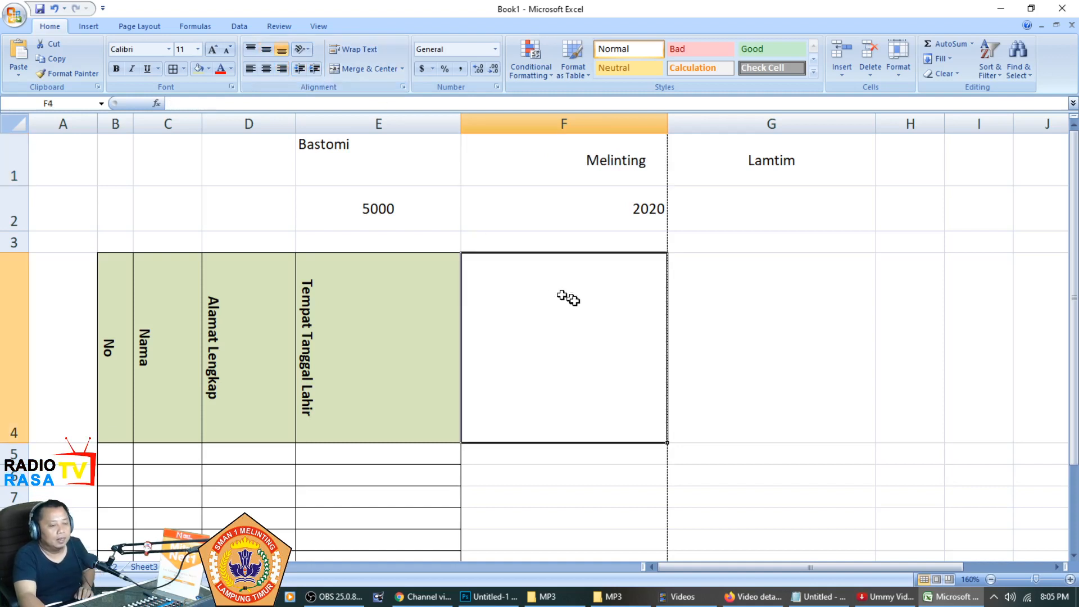
scroll(582, 300, "down", 1)
scroll(580, 299, "up", 1)
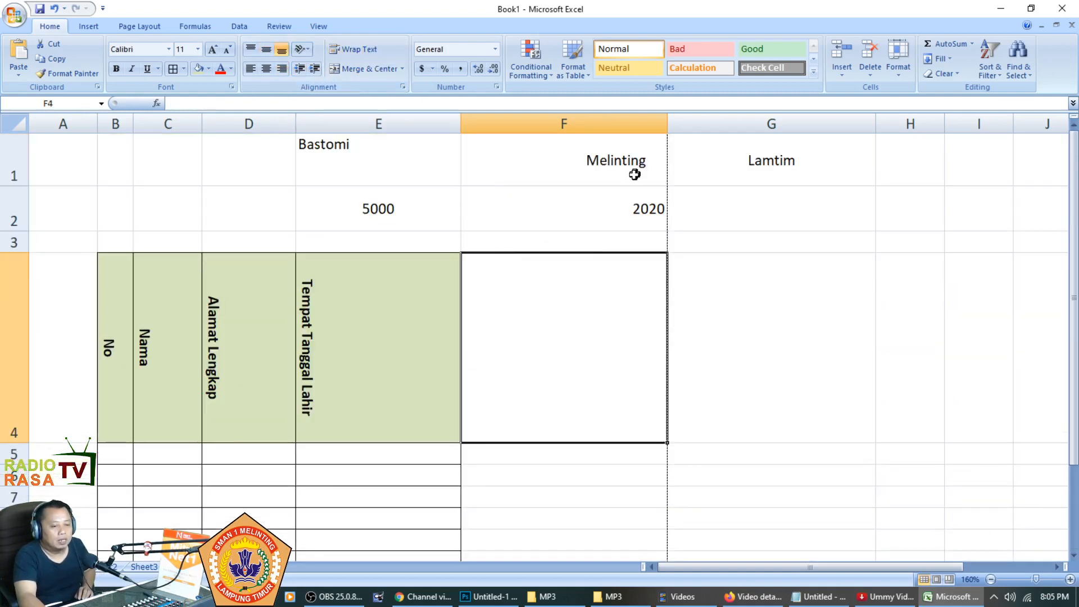
Make row 1 shorter, left-align the text in F1 and remove its remaining indent
left_click(606, 176)
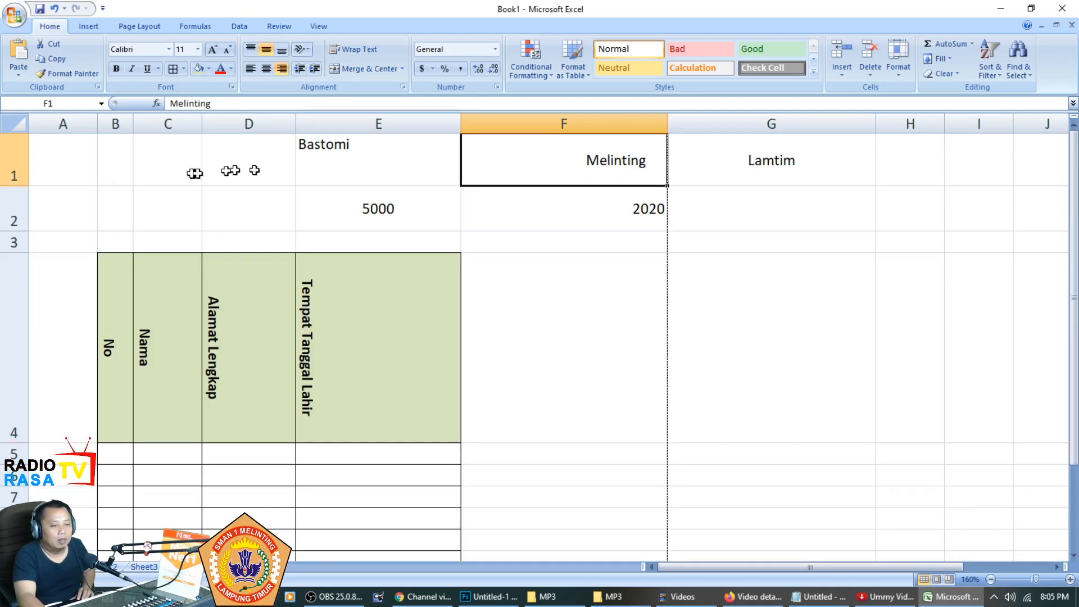
left_click_drag(20, 189, 23, 162)
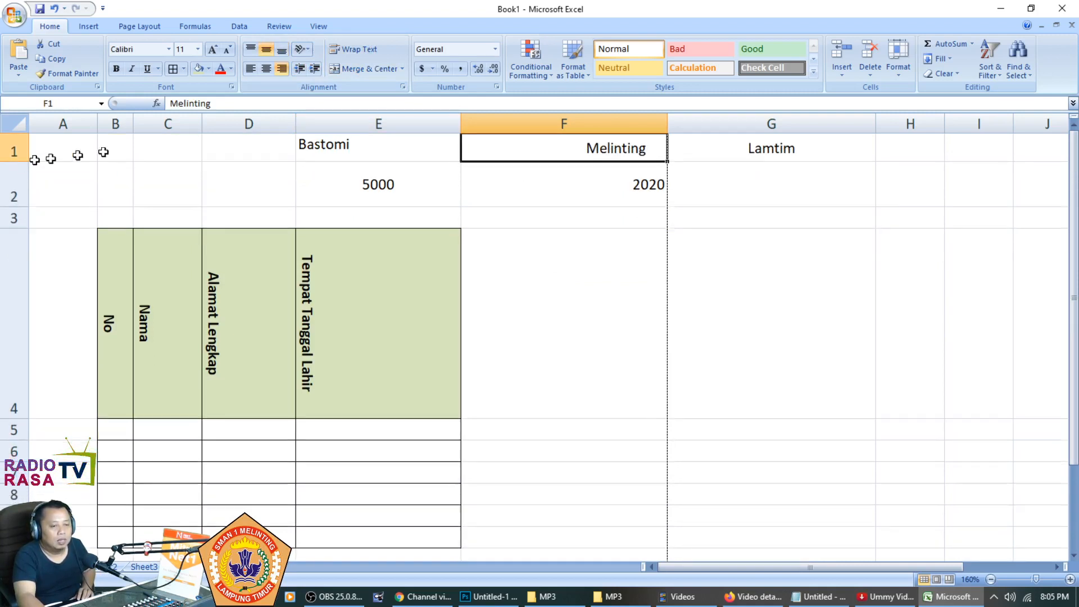
left_click(251, 68)
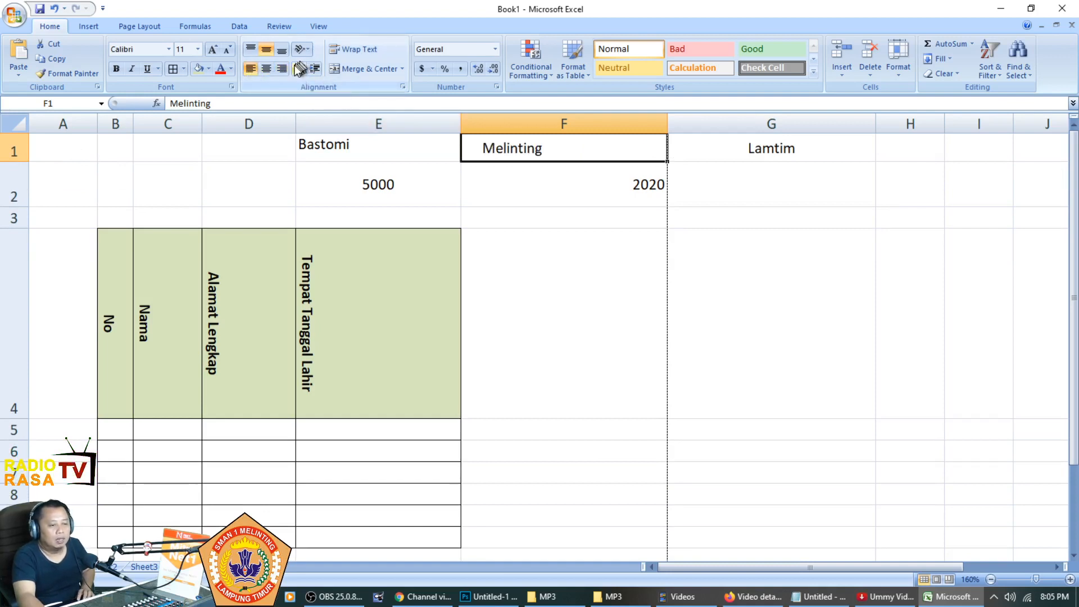
left_click(295, 70)
left_click(295, 69)
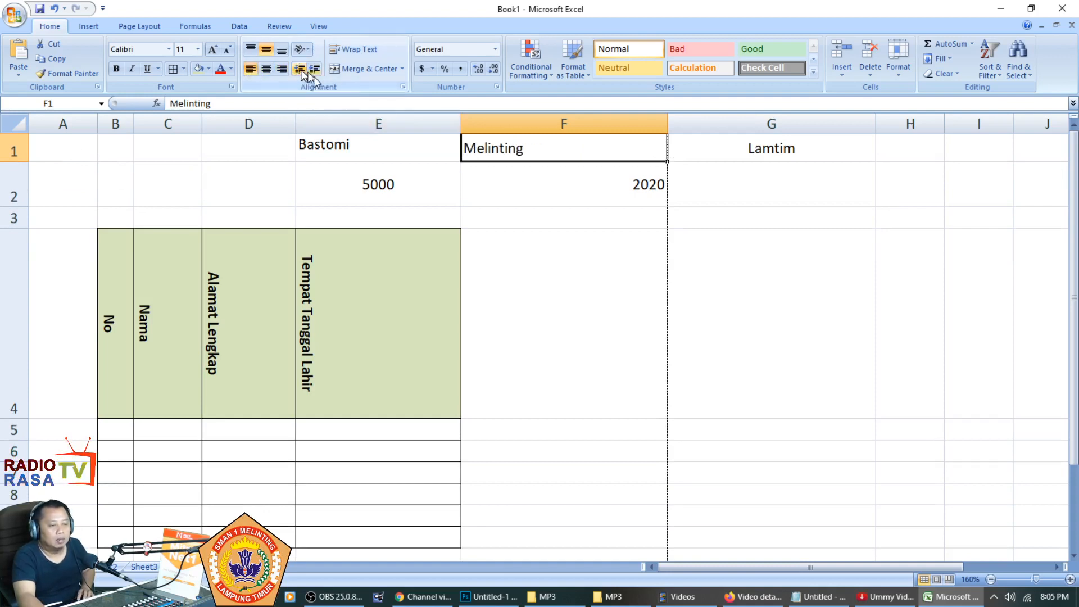
Replace the text in F1 with "Saya tinggal di kecamatan melinting lampung timur"
type("Saya tinggal di ke")
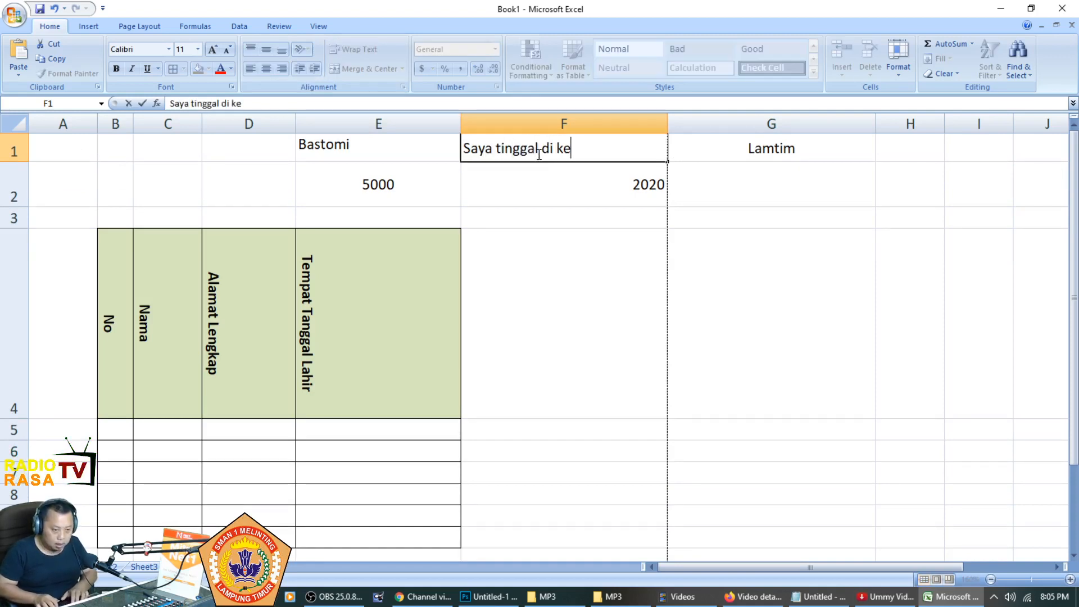
type("camatan melin")
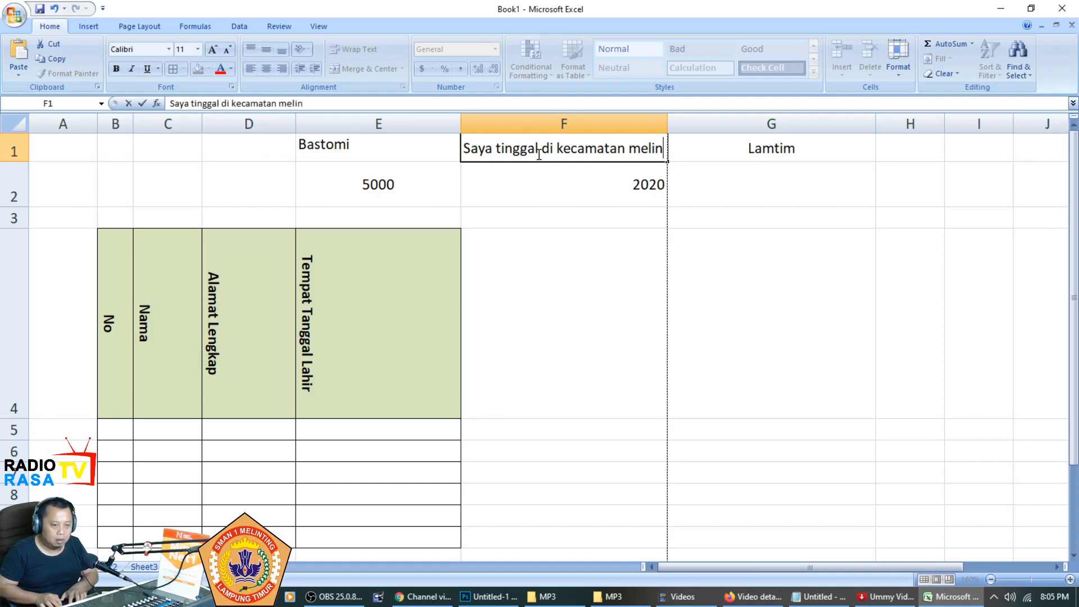
type("yt")
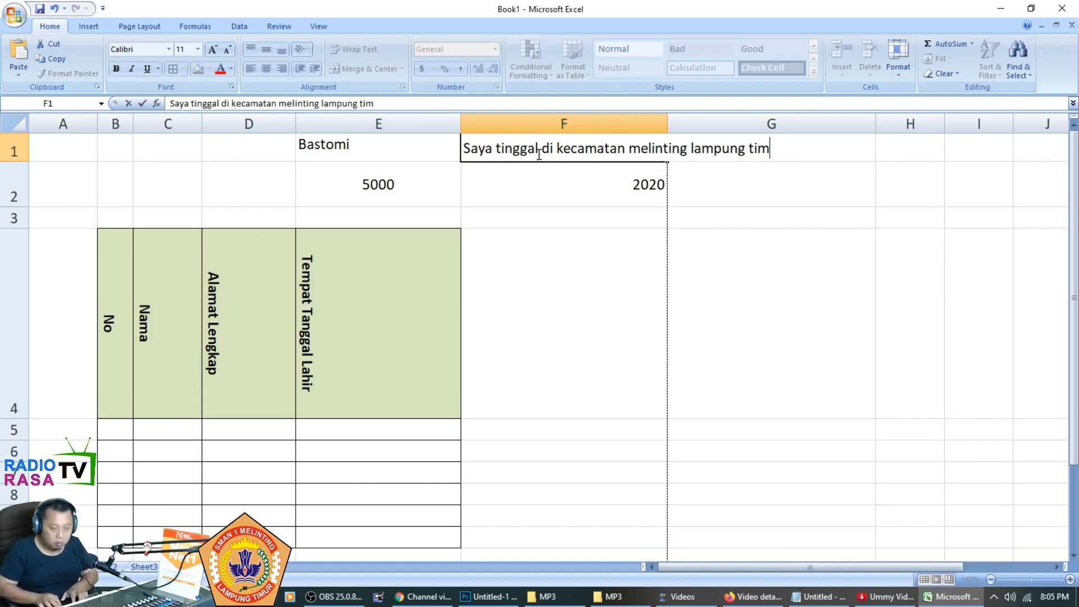
key("Return")
Turn on Wrap Text for F1 and make row 1 tall enough for both lines of its sentence
left_click(539, 152)
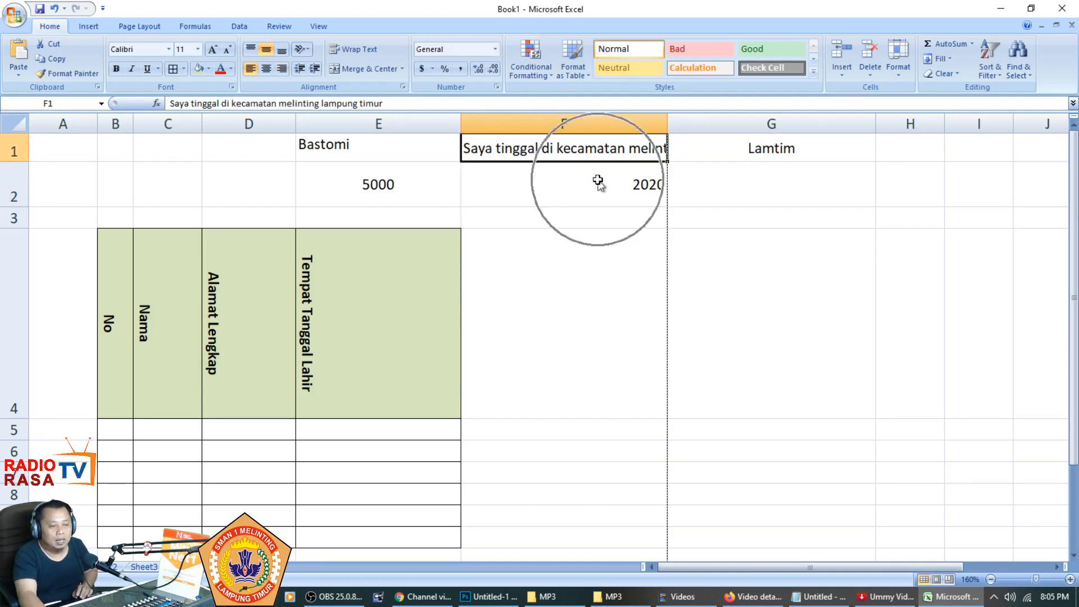
left_click(353, 51)
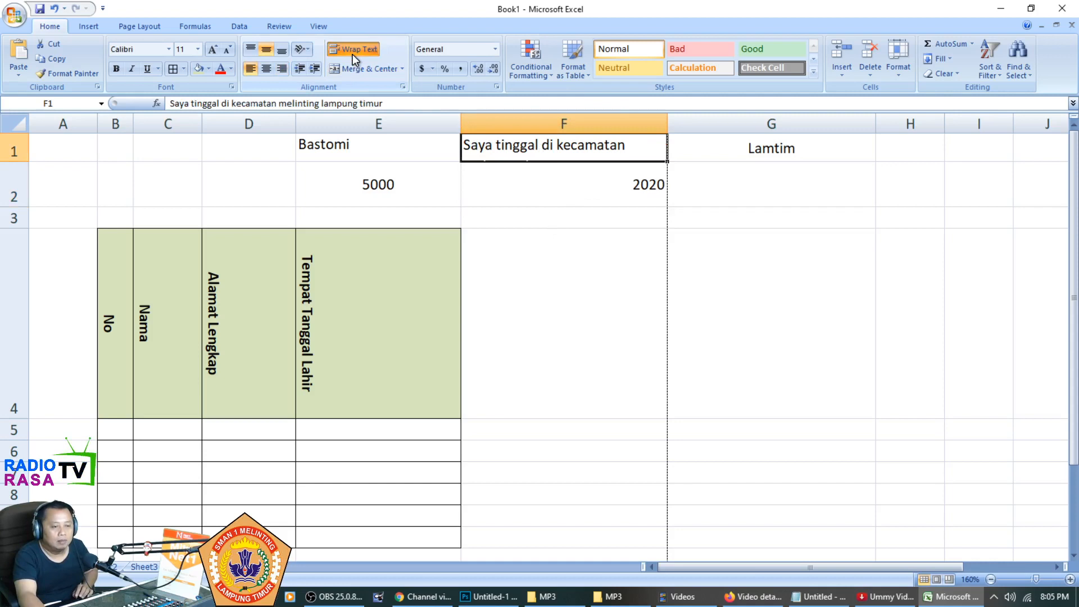
left_click_drag(27, 163, 32, 209)
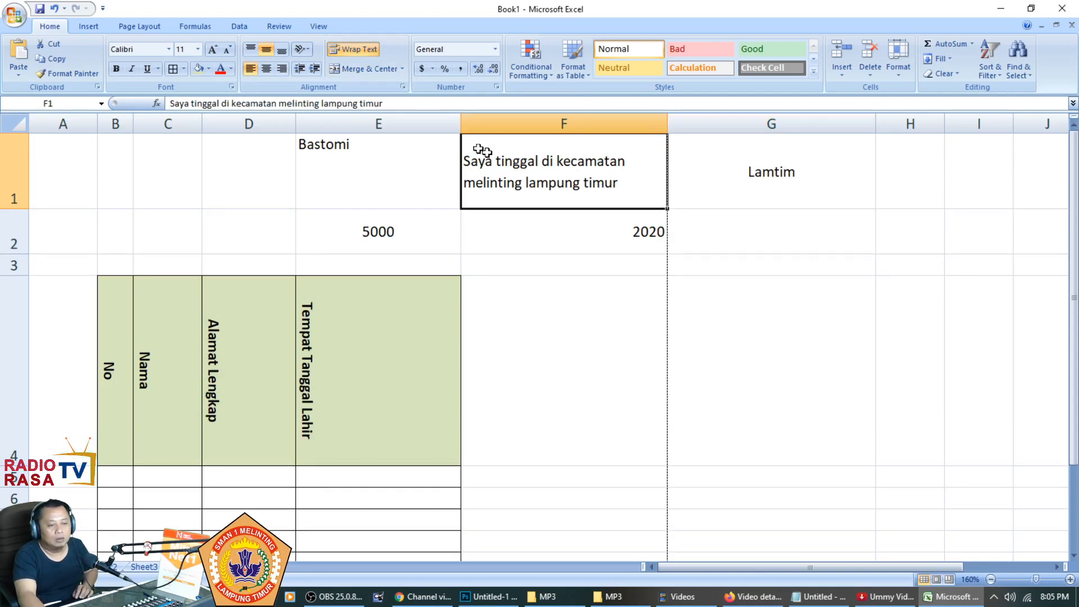
Append ". Saya ada di desa wana melinting lampung timur" to the wrapped text in F1 and reselect the cell
left_click(444, 107)
type(". saya ada di de")
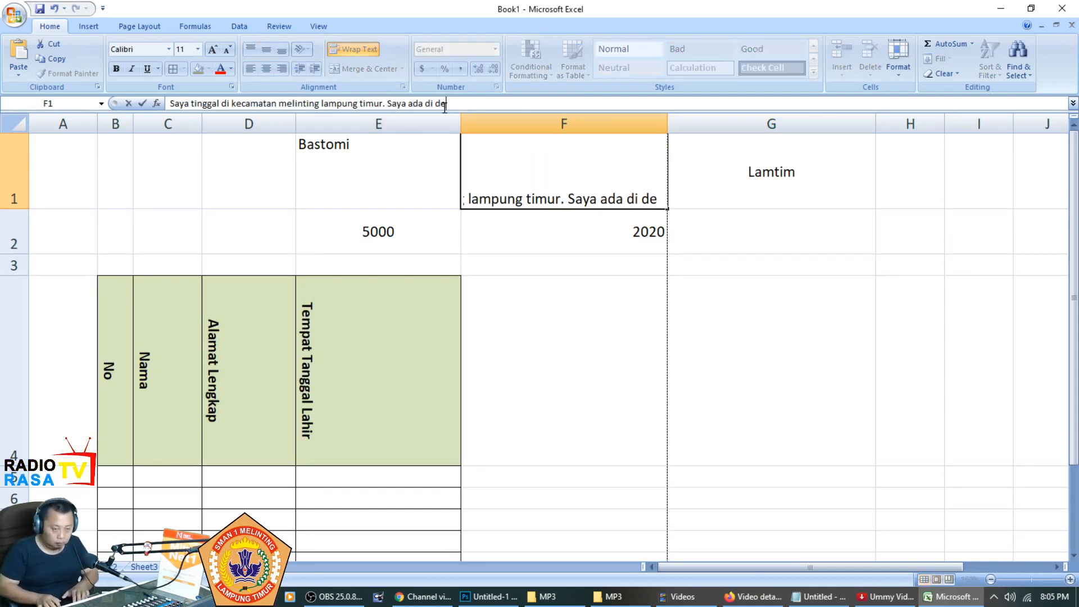
type("sa wana melin")
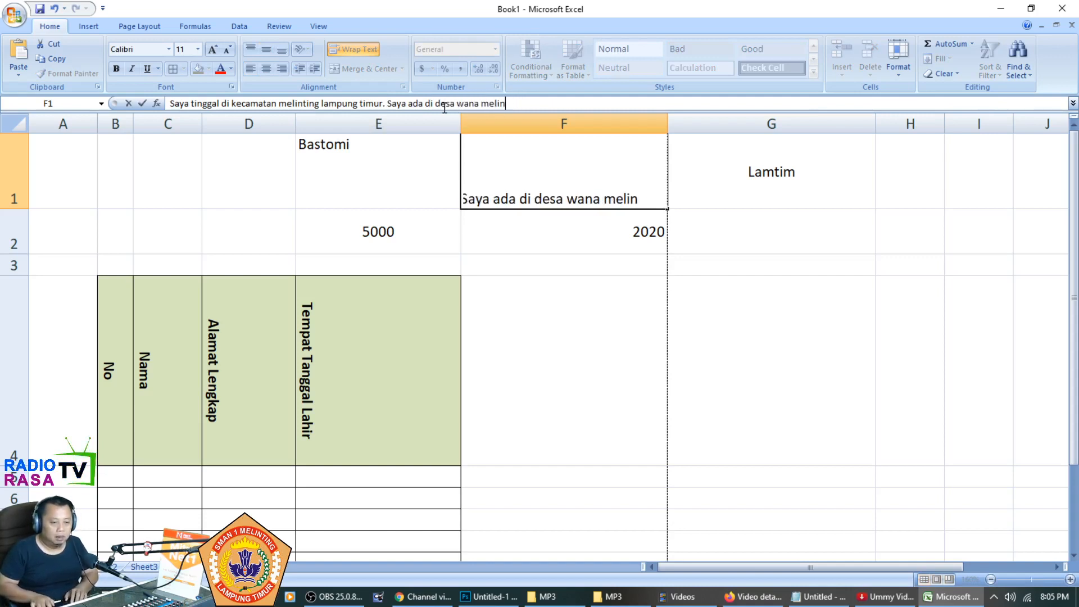
type("ting lampung timur")
key("Return")
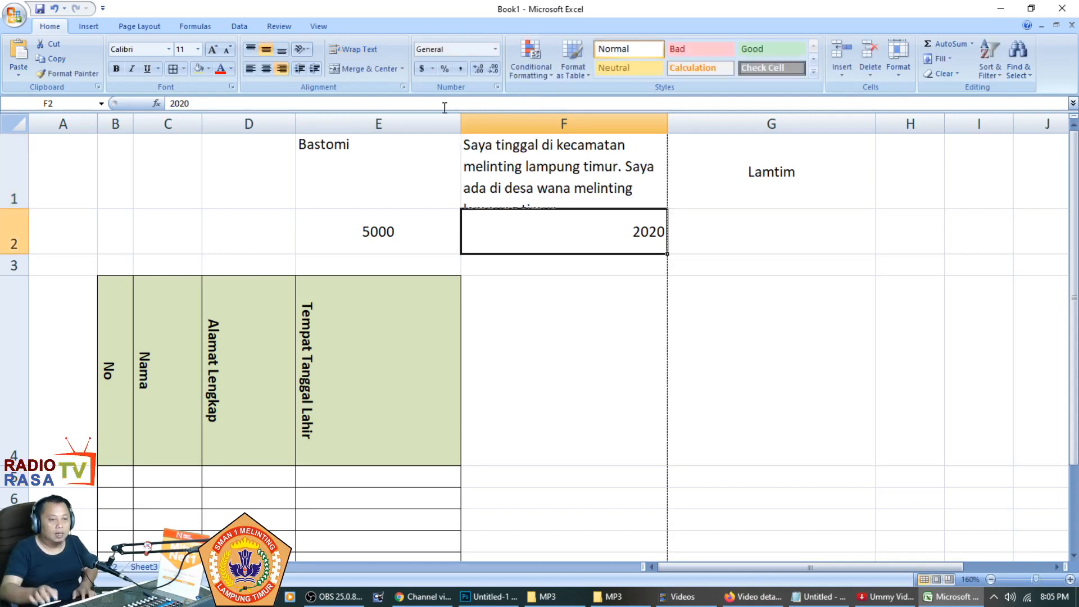
left_click(828, 344)
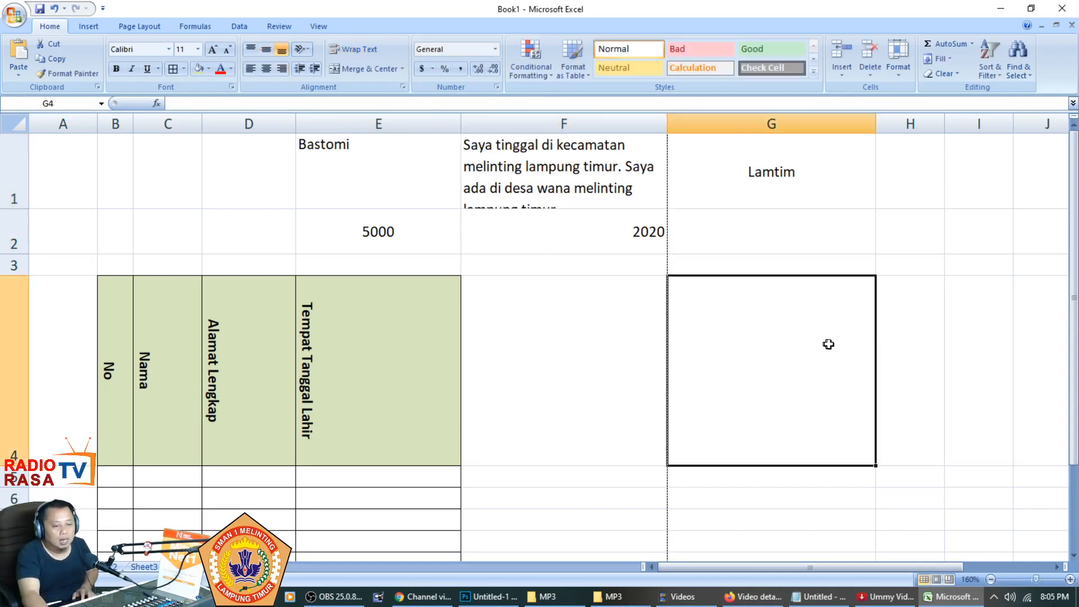
left_click(626, 194)
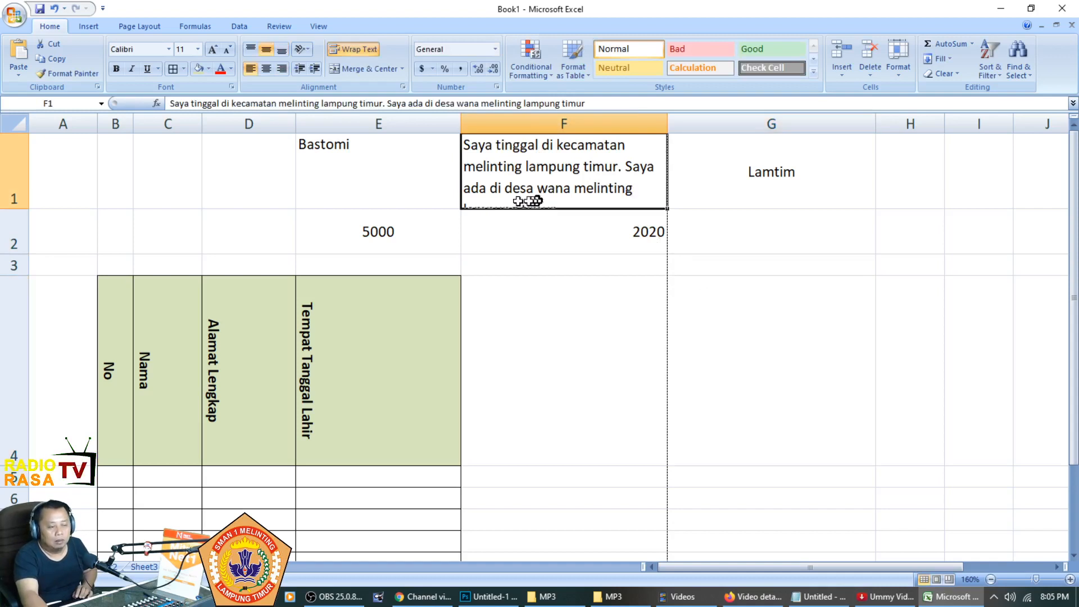
Fit row 1 to the height of the wrapped text in F1 and widen column F slightly
double_click(17, 208)
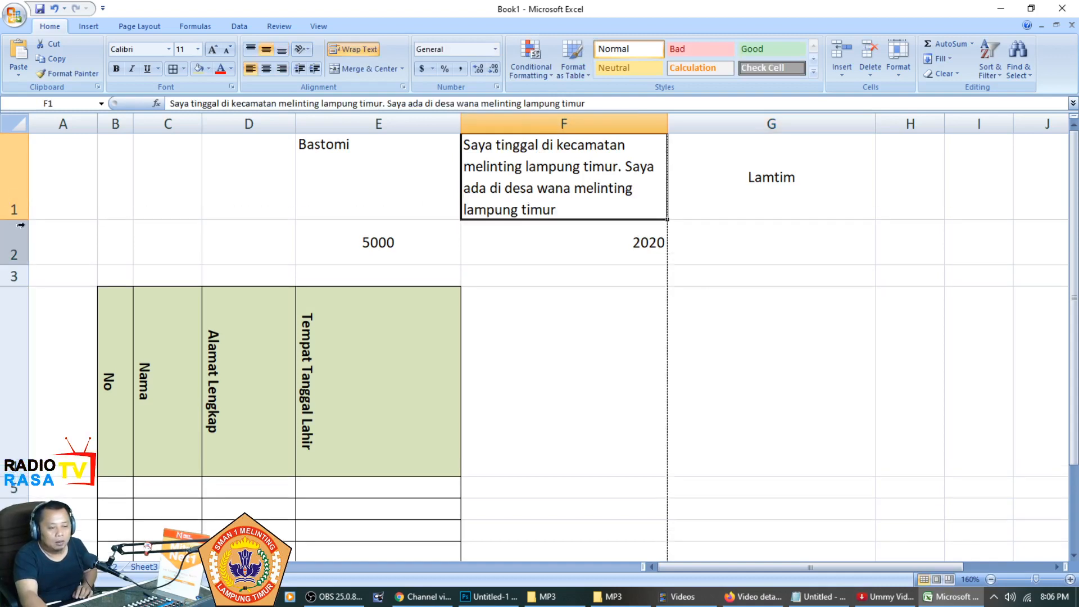
left_click_drag(667, 121, 699, 120)
left_click(797, 323)
left_click(598, 212)
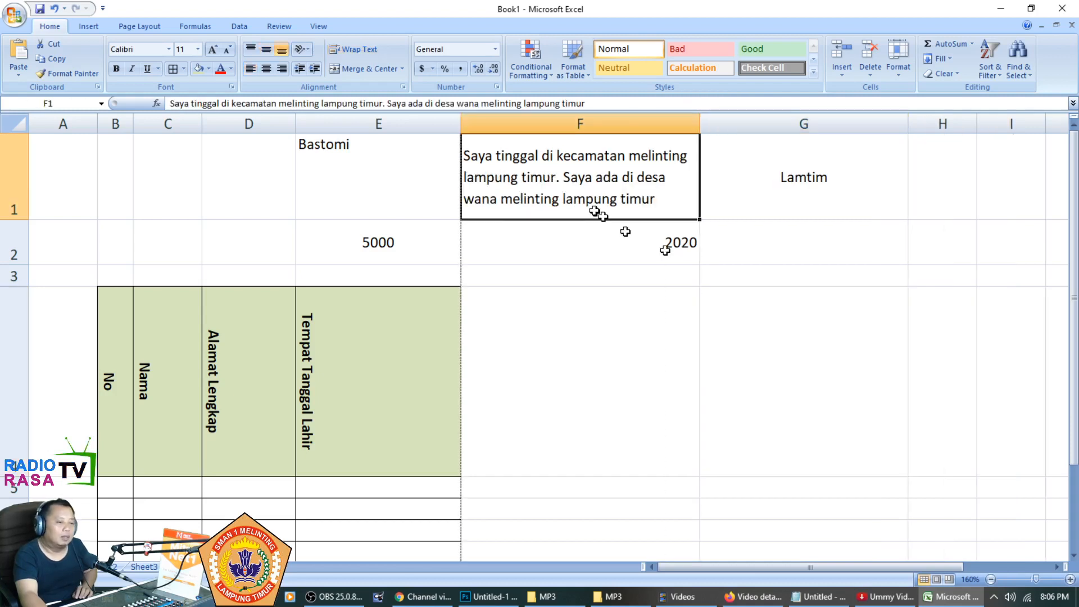
scroll(626, 250, "down", 2)
scroll(626, 250, "down", 2)
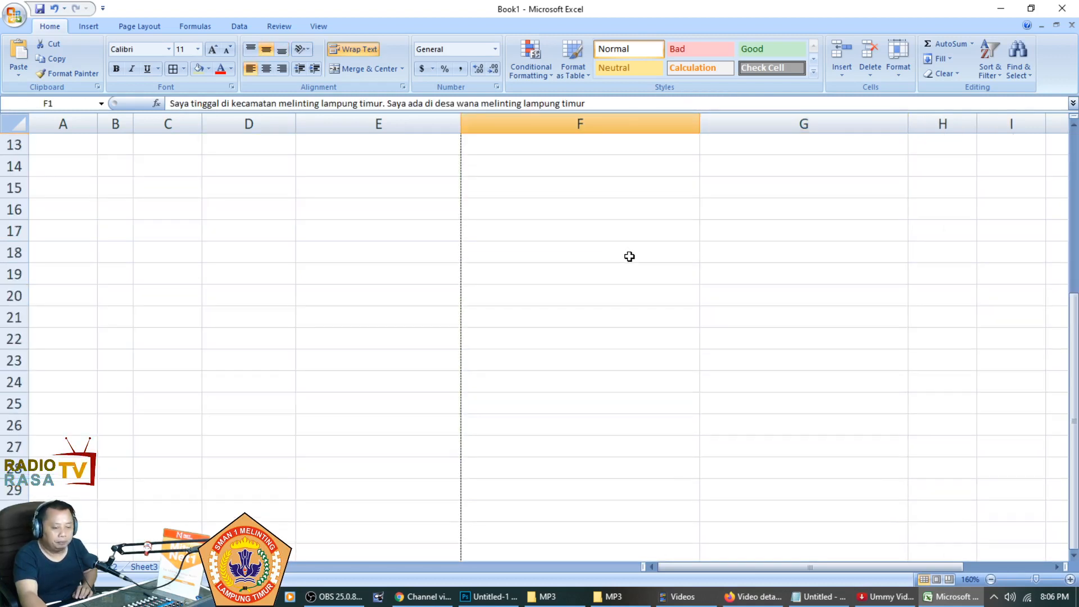
scroll(628, 255, "up", 4)
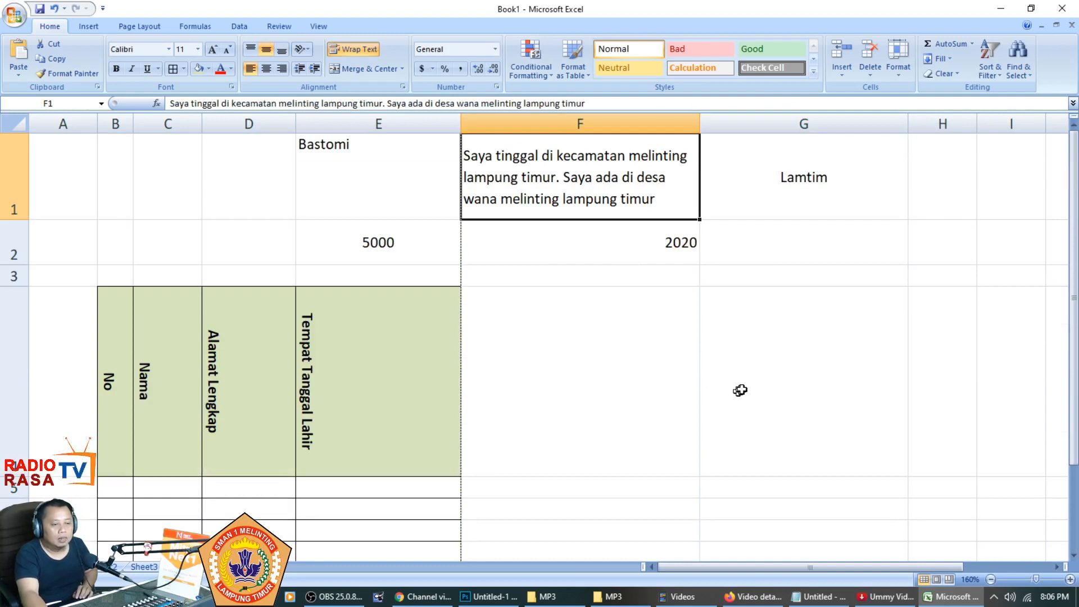
left_click_drag(133, 184, 446, 234)
scroll(445, 241, "down", 4)
scroll(438, 252, "up", 3)
scroll(417, 274, "down", 3)
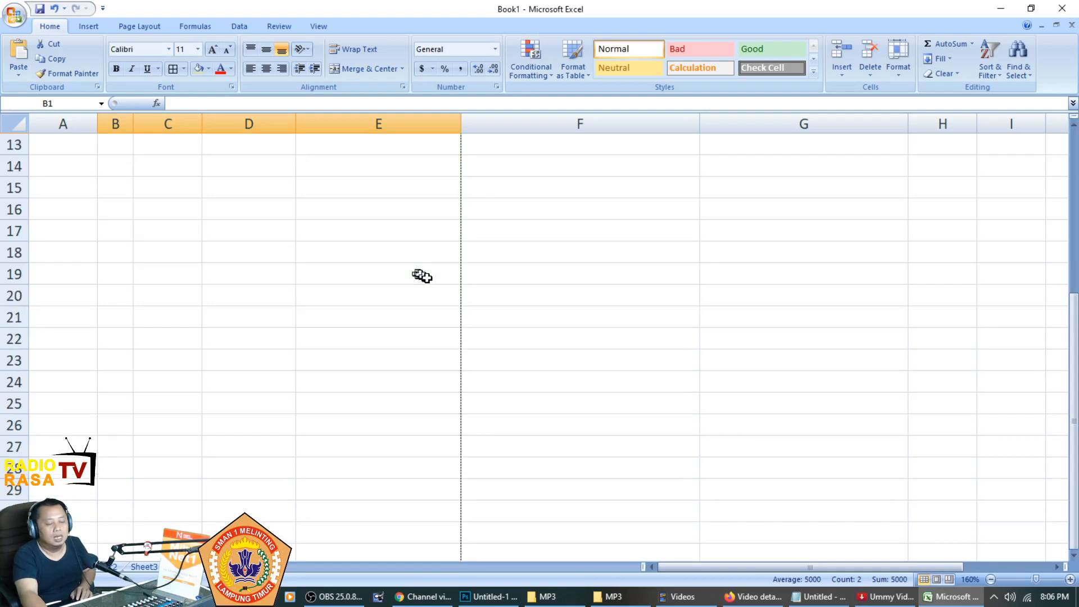
scroll(421, 276, "up", 4)
Insert two blank rows above the table's heading row and open B4 for editing
left_click(2, 368)
right_click(2, 368)
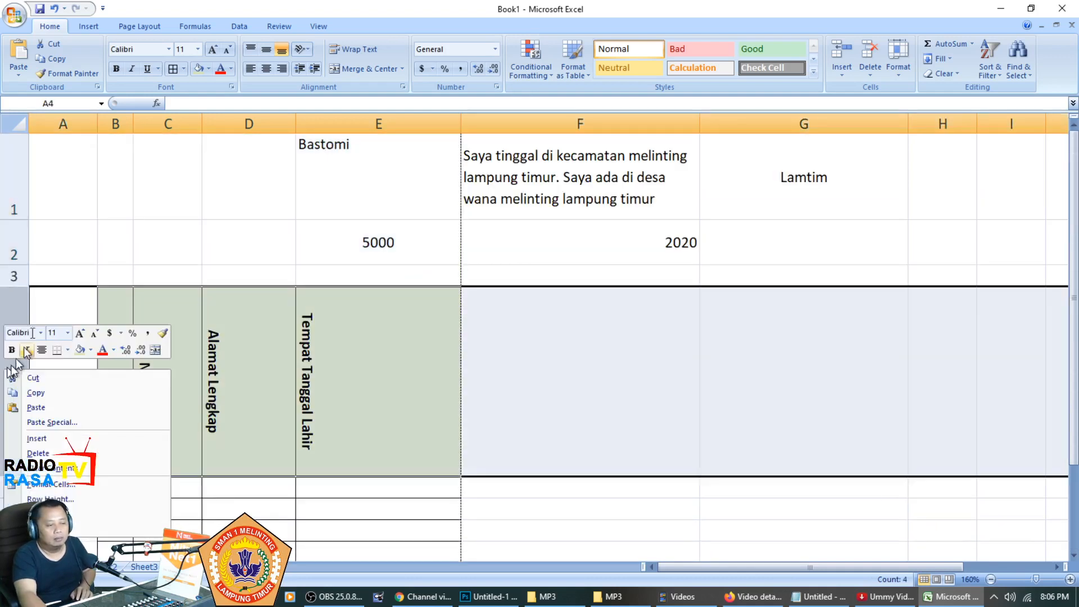
left_click(89, 434)
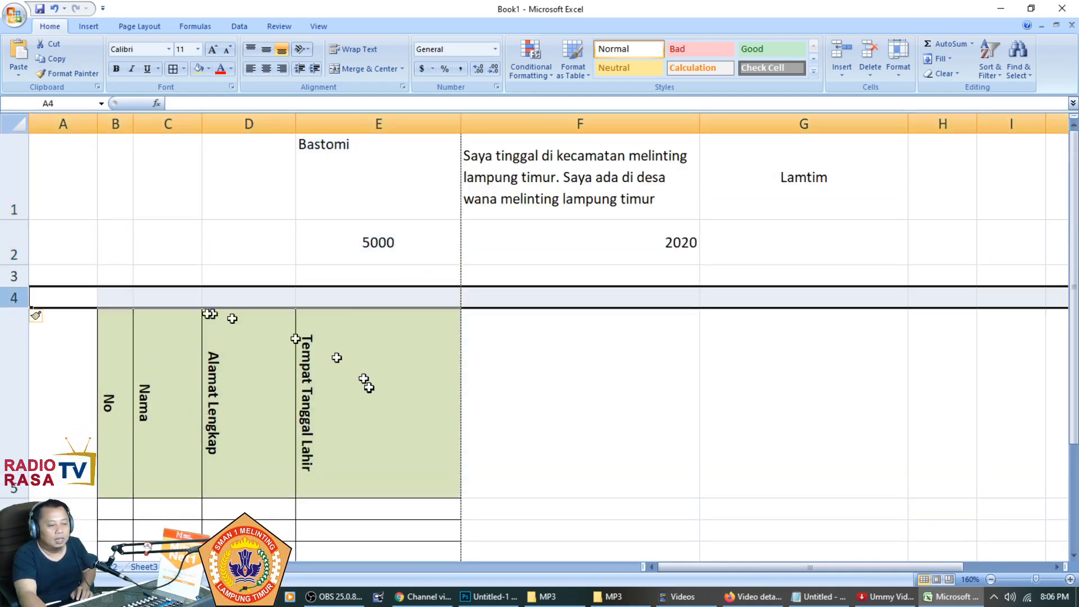
right_click(29, 302)
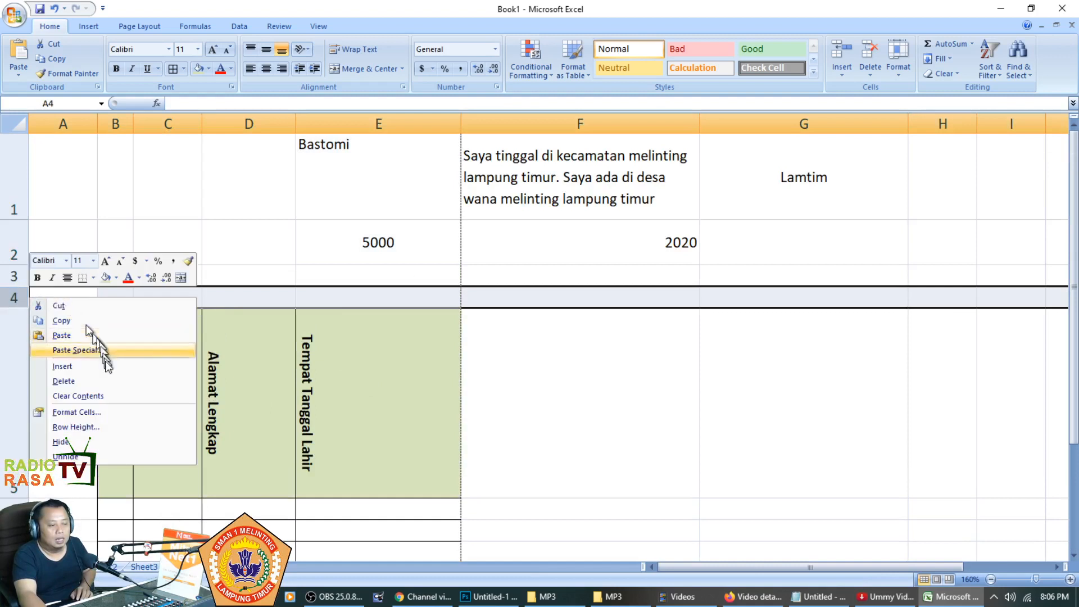
left_click(63, 366)
left_click(115, 393)
left_click(362, 356)
double_click(115, 297)
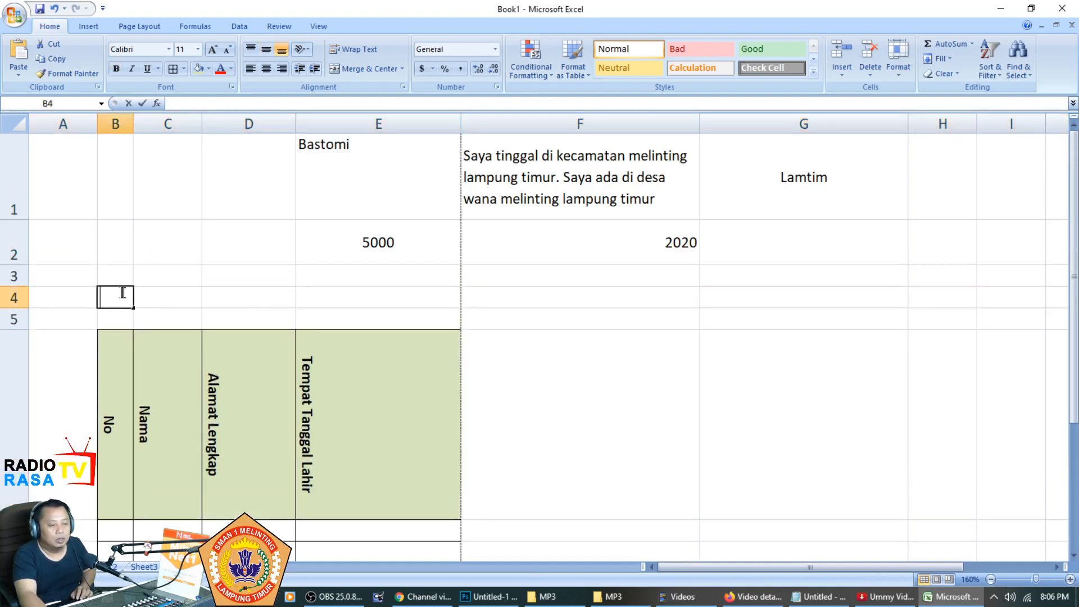
Apply Angle Counterclockwise to the four table headings from No to Tempat Tanggal Lahir
scroll(248, 301, "down", 1)
scroll(275, 274, "up", 1)
scroll(275, 275, "down", 1)
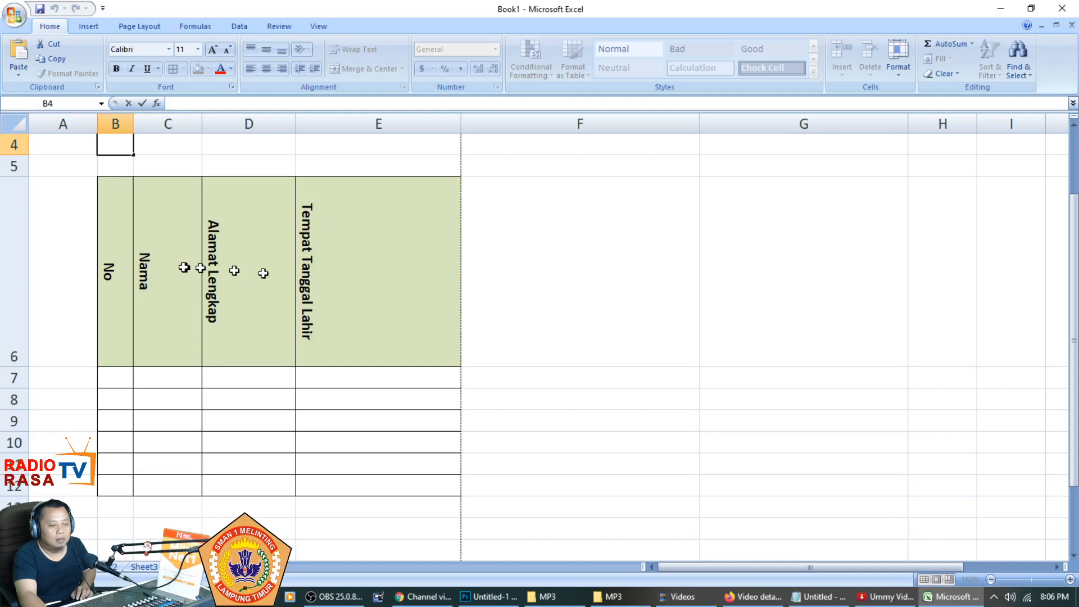
scroll(201, 262, "up", 1)
left_click_drag(118, 354, 431, 369)
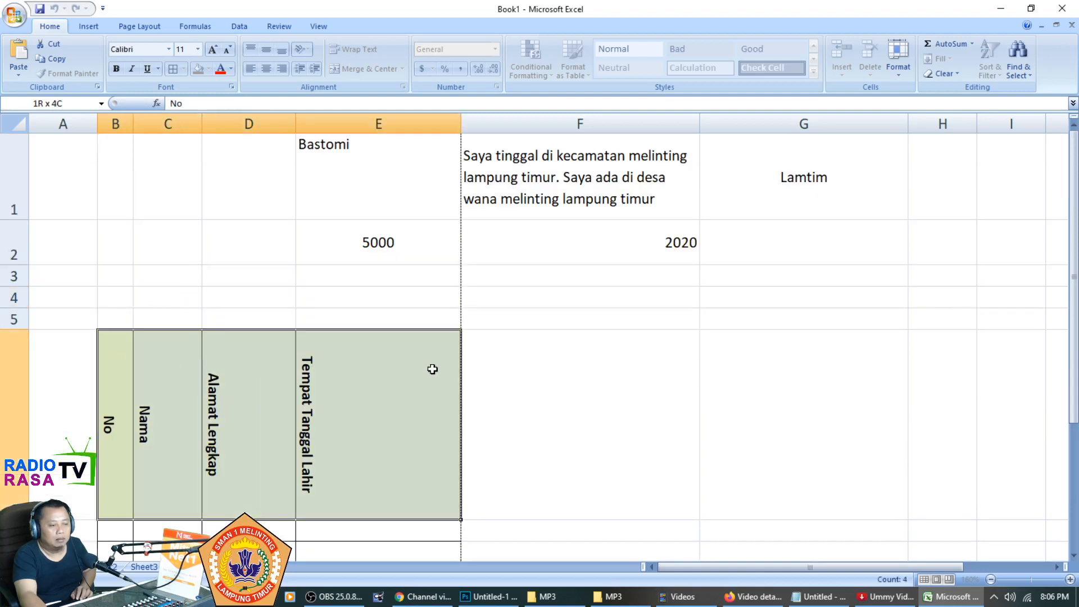
left_click(305, 52)
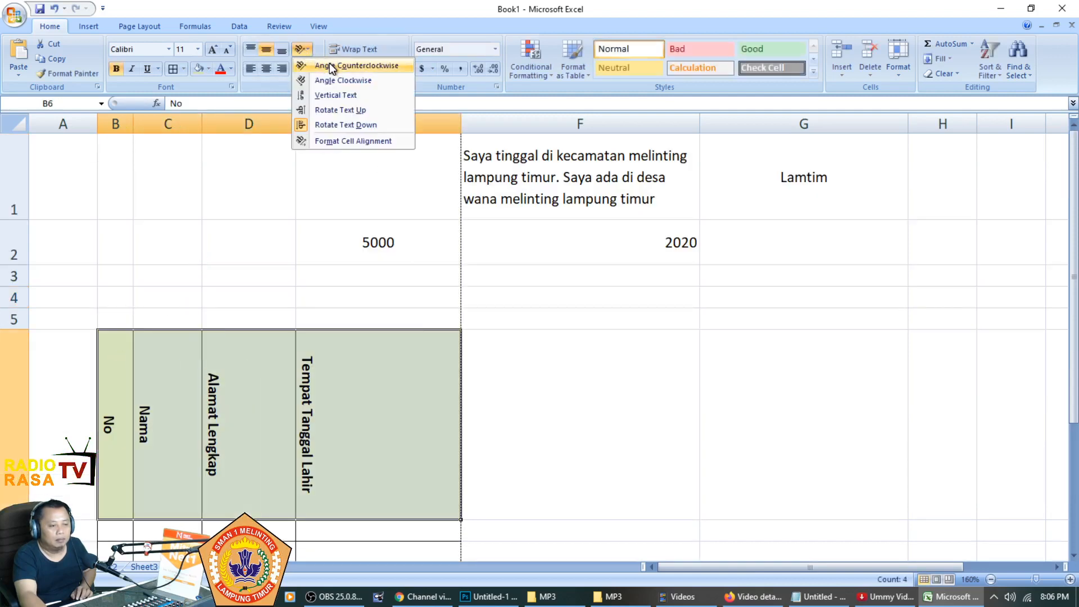
left_click(332, 66)
Return the selected table headings to horizontal text through the cell alignment orientation settings
left_click(304, 50)
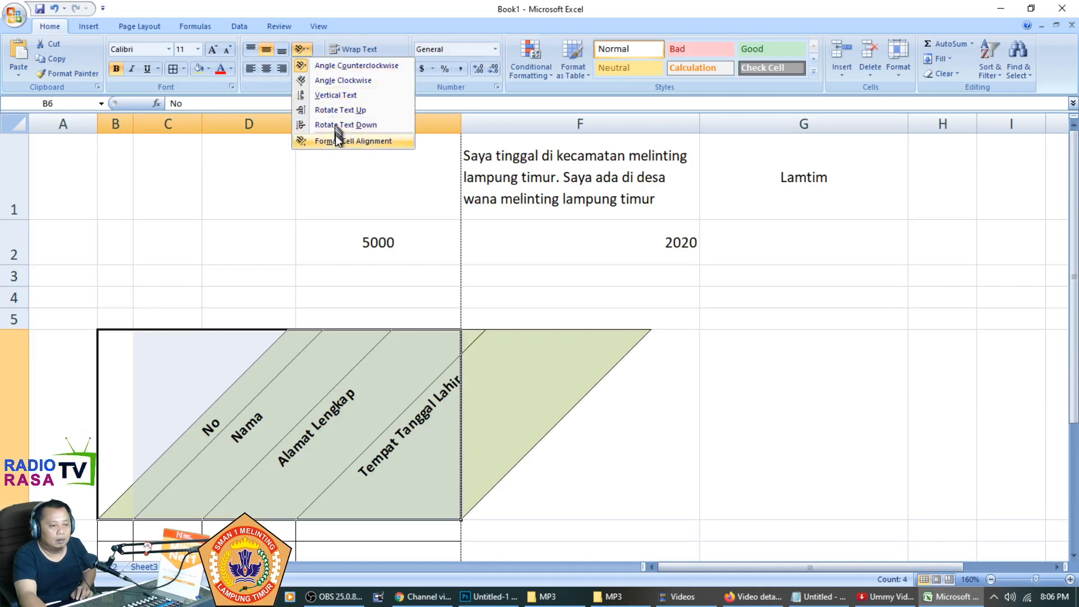
left_click(305, 52)
left_click(306, 53)
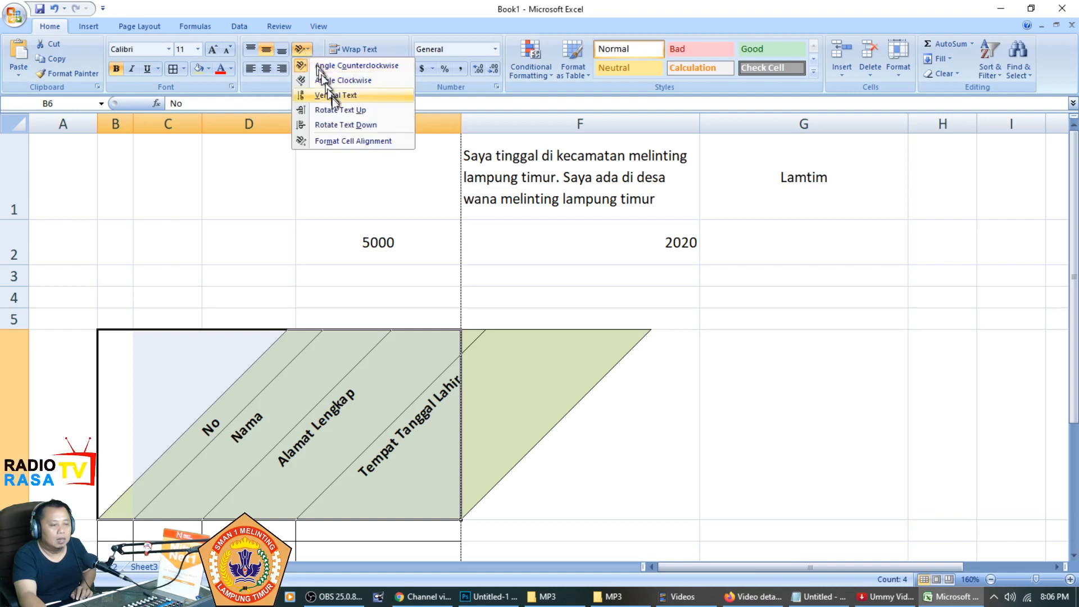
left_click(349, 141)
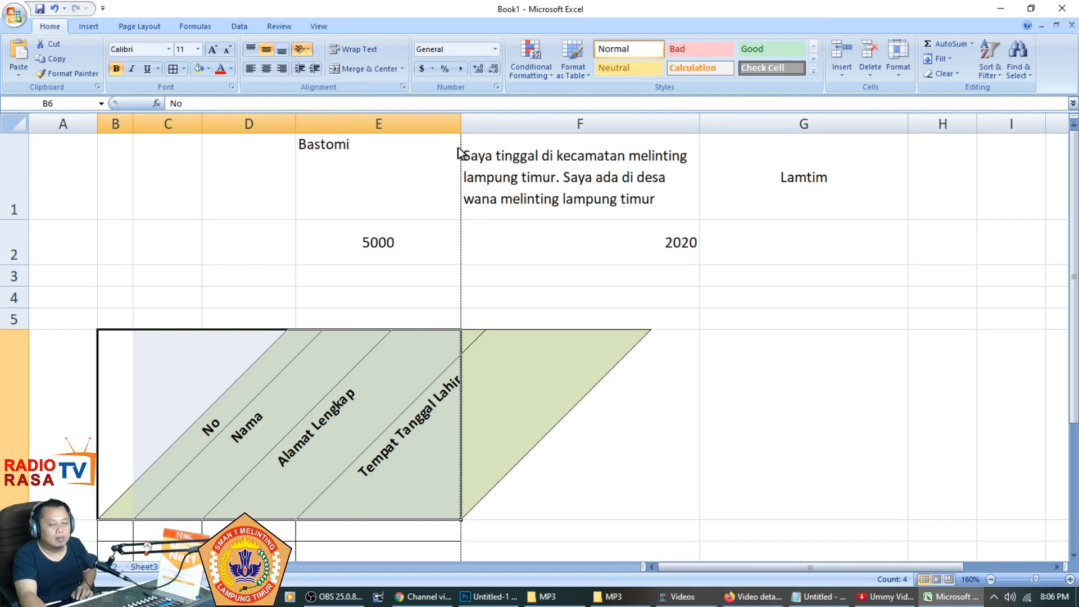
left_click(676, 210)
left_click_drag(683, 222, 686, 227)
left_click(624, 426)
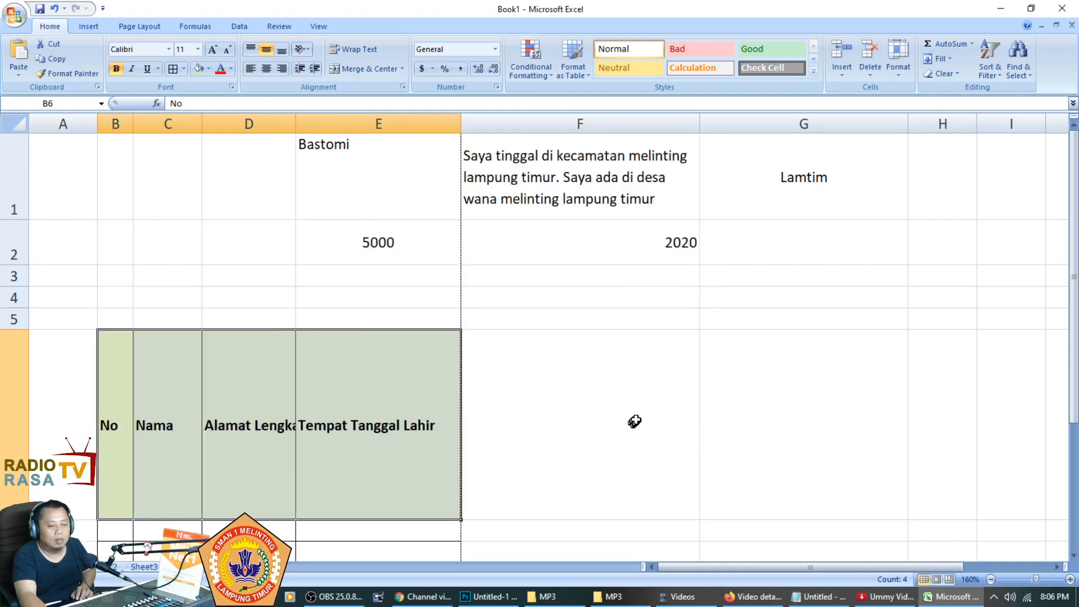
left_click(631, 422)
Enter the title "DAFTAR NAMA TEMAN" in B3 above the table
left_click(118, 279)
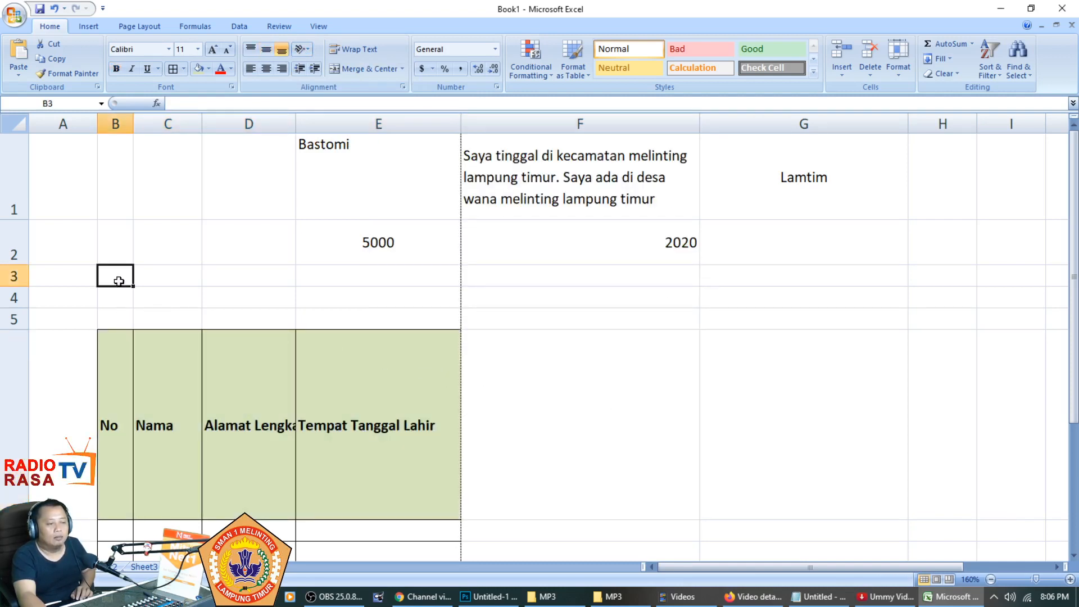
type("DAFTAR ")
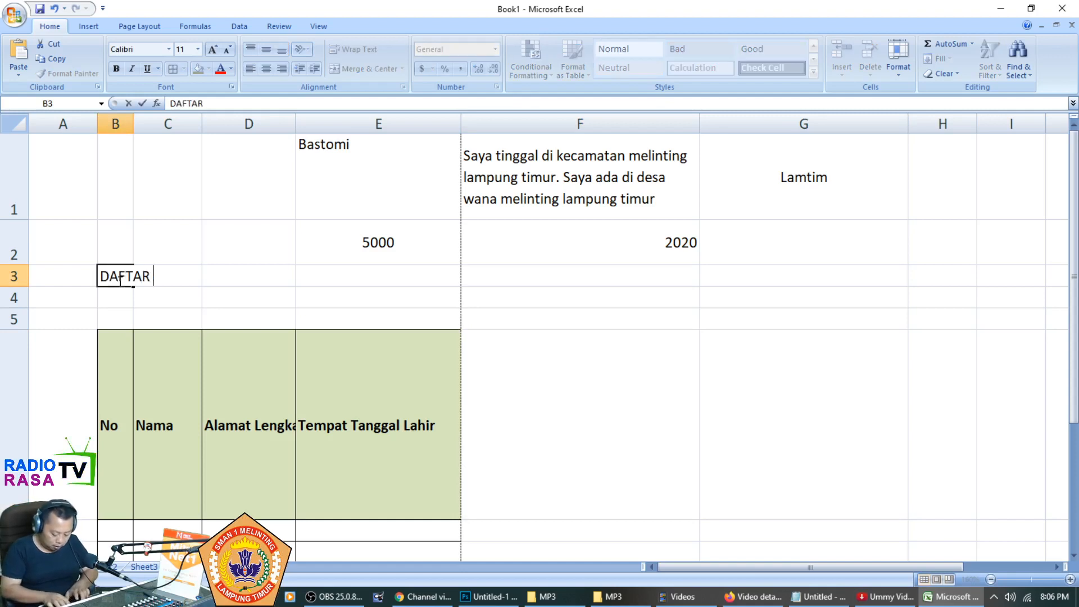
type("NAMA TEMAN")
key("Return")
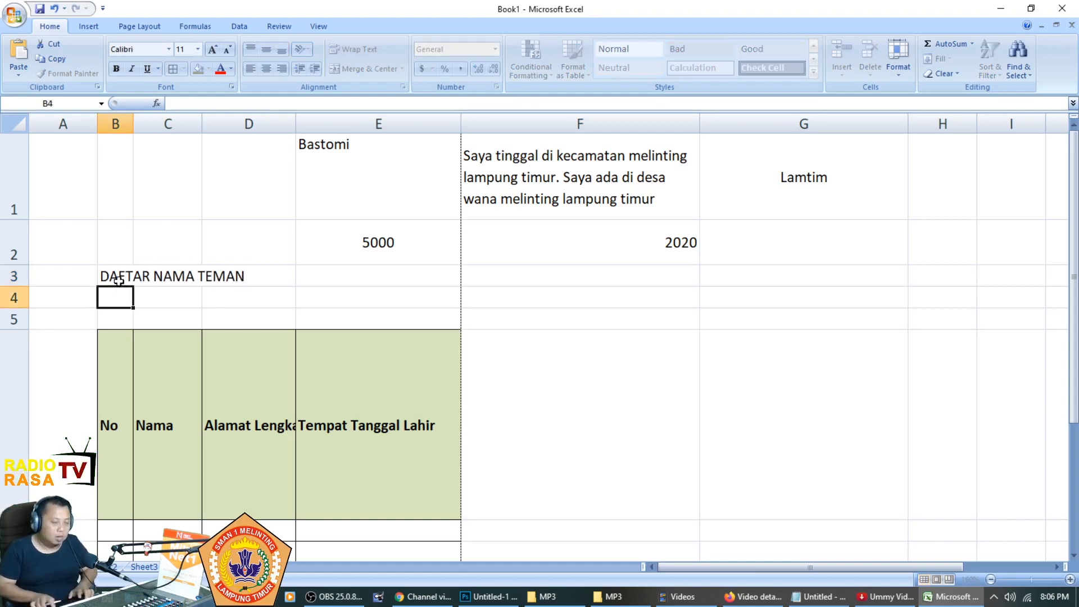
Merge and center the title across B3:E3 to match the table's width
left_click(120, 280)
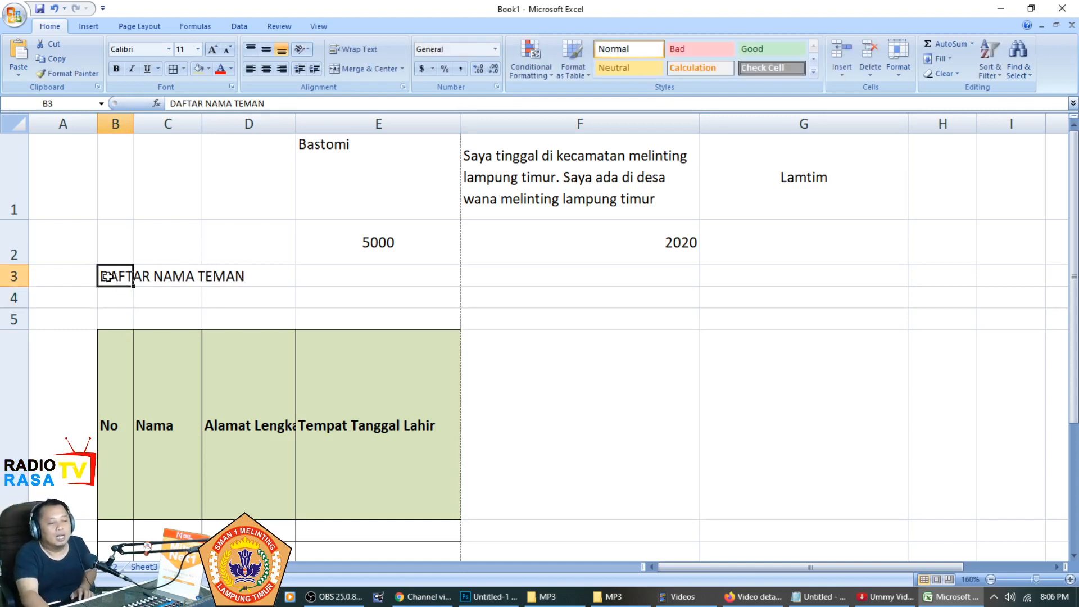
left_click(259, 301)
left_click(324, 269)
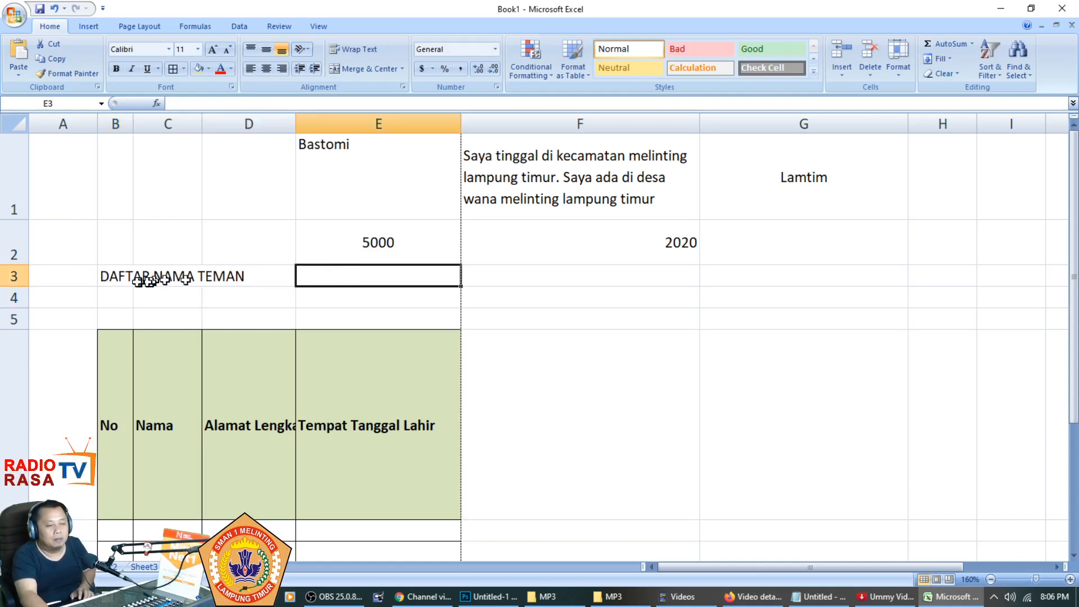
left_click(111, 276)
left_click_drag(111, 276, 427, 280)
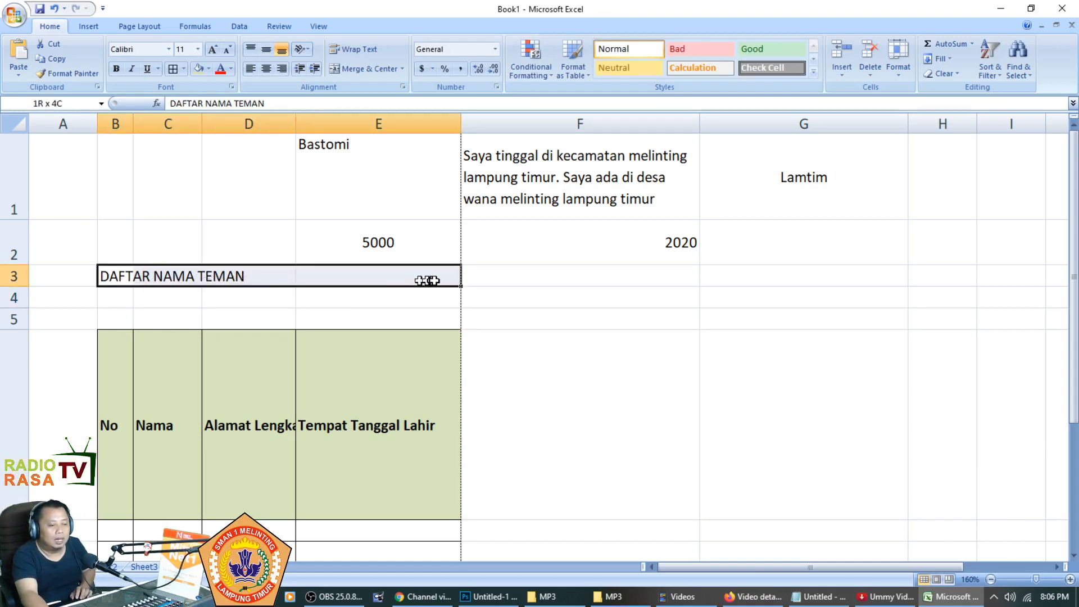
left_click(370, 70)
left_click(641, 296)
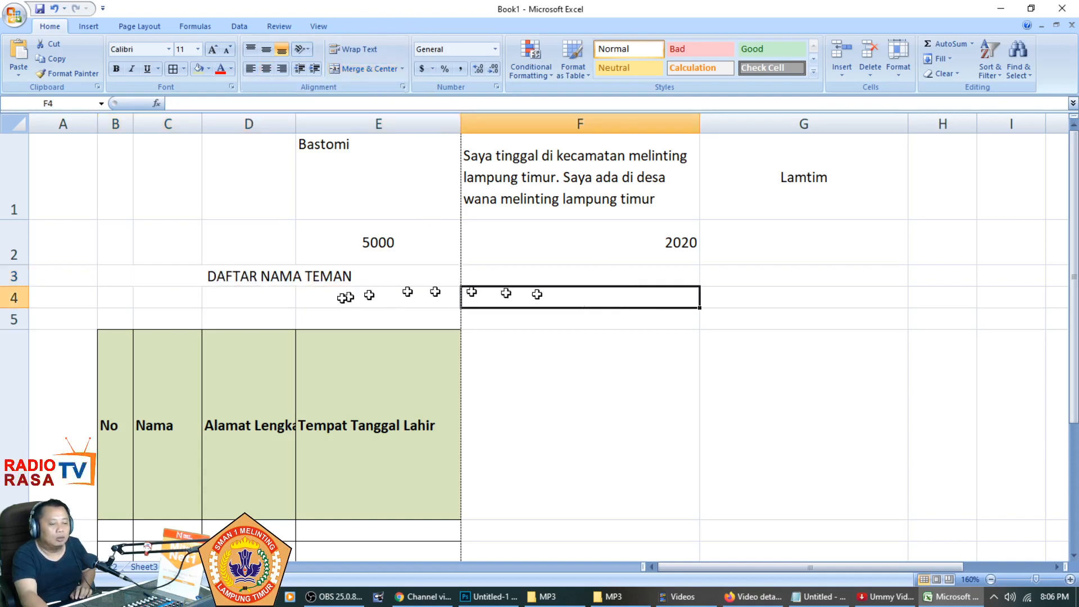
Enter the subtitle "Tahun 2020" in B4 below the title
left_click(129, 299)
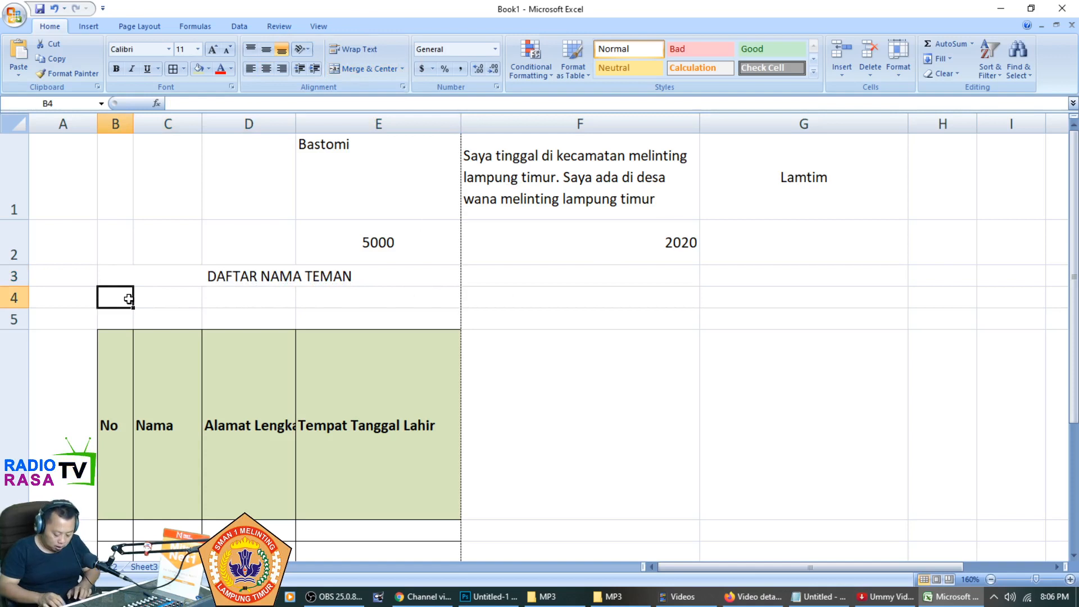
type("Tahu")
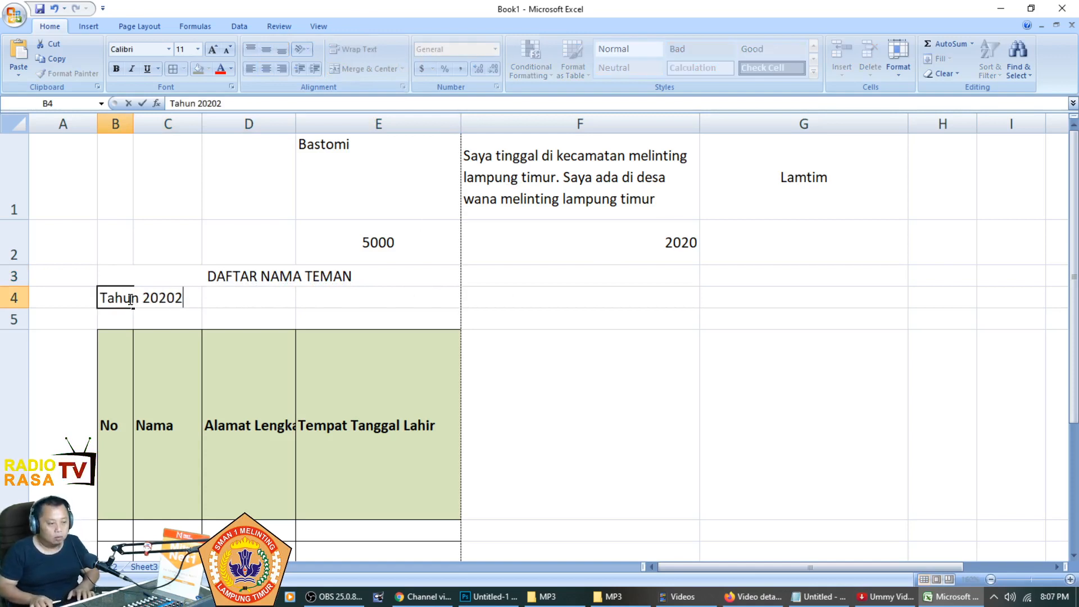
type("n 2020")
key("Return")
Merge and center the subtitle across B4:E4
left_click_drag(122, 296, 404, 296)
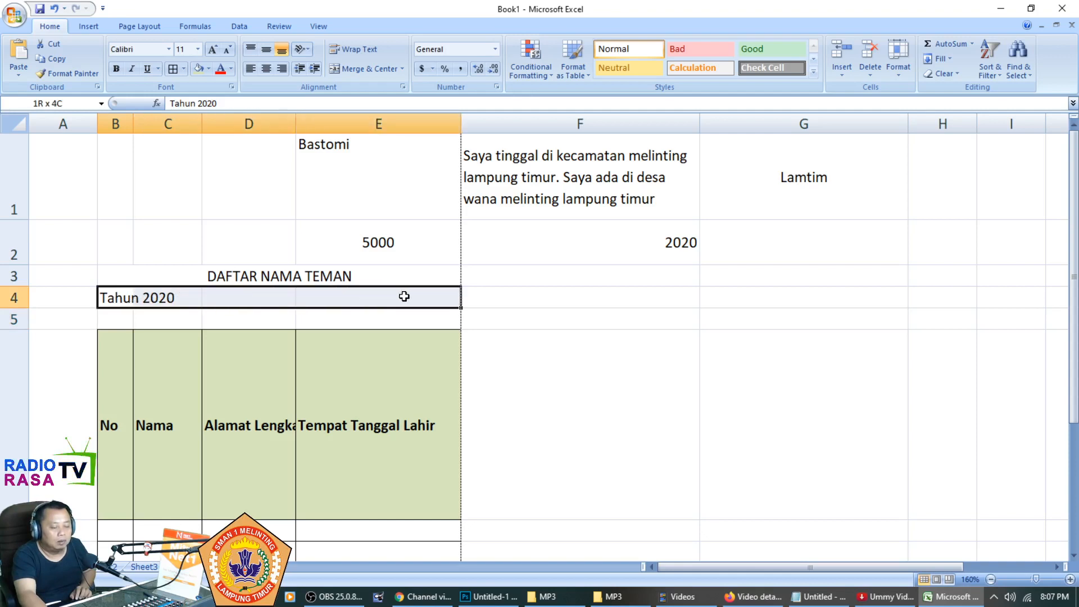
scroll(448, 362, "down", 1)
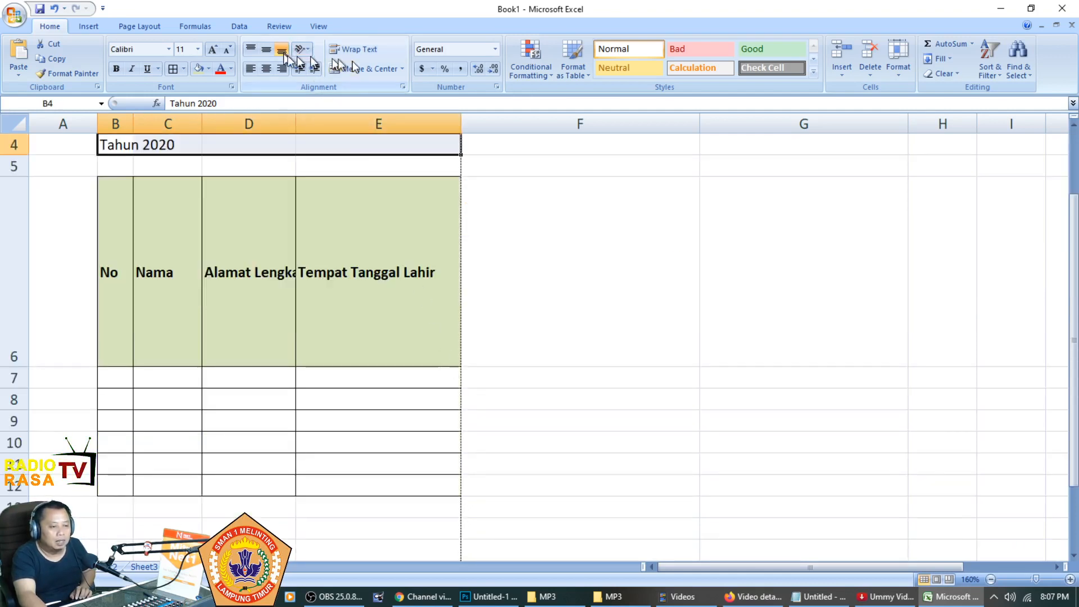
left_click(378, 70)
scroll(417, 146, "up", 1)
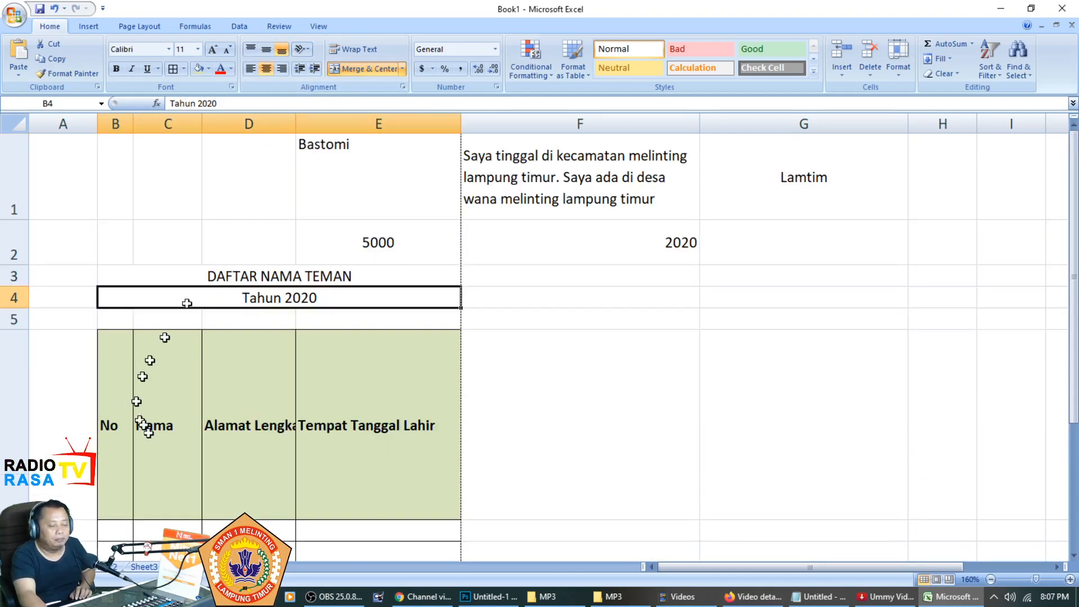
Check the title, subtitle and table in the print preview, then return to the worksheet
left_click(14, 14)
mouse_move(44, 164)
left_click(135, 128)
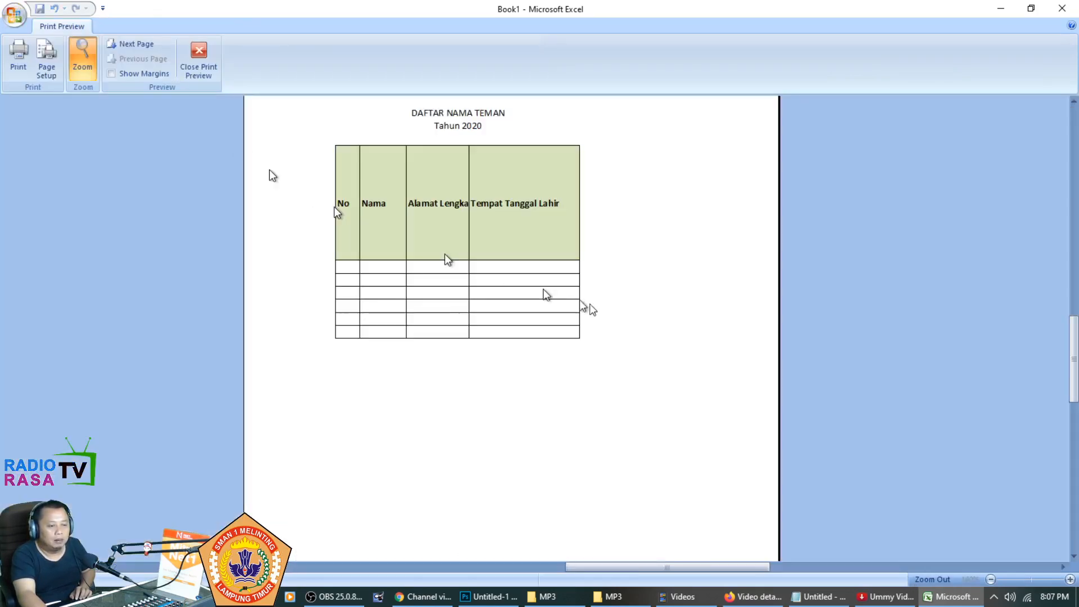
left_click(513, 277)
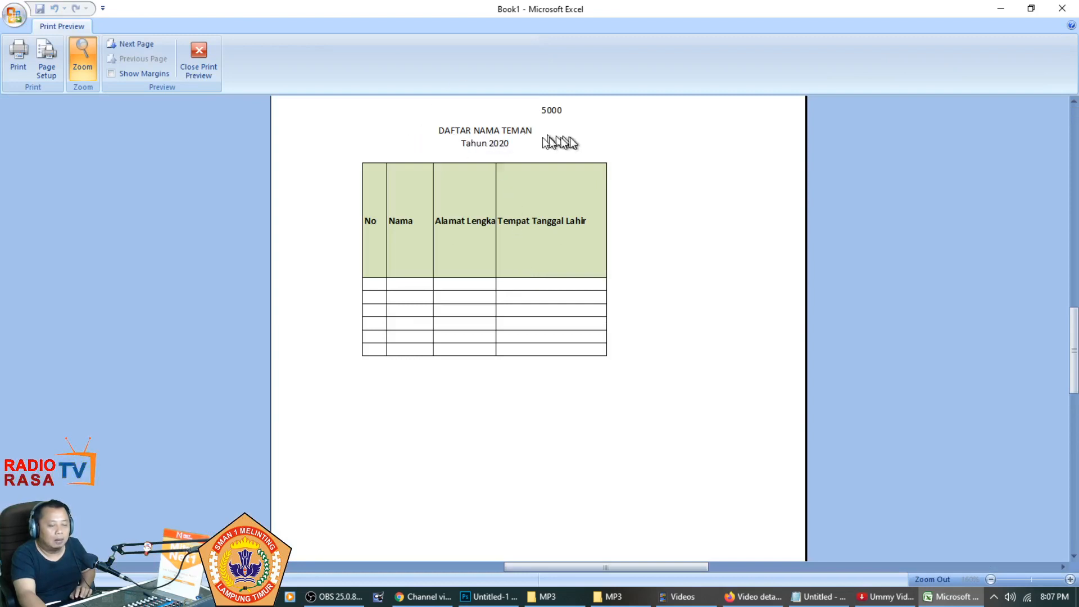
left_click(507, 326)
key("Escape")
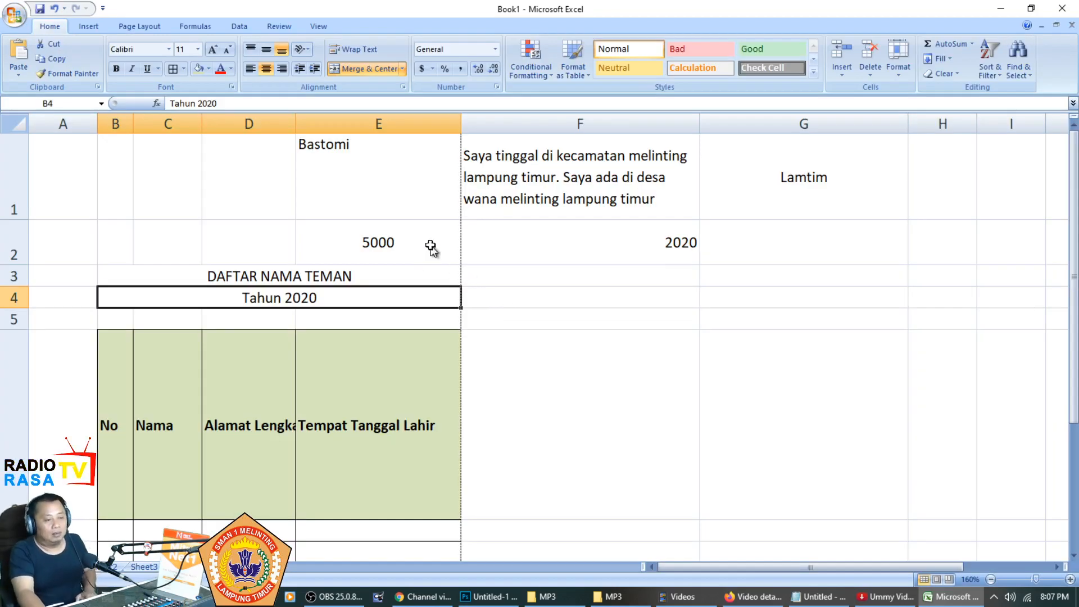
Rotate the merged subtitle "Tahun 2020" in B4 to an orientation of 33 degrees
left_click(404, 85)
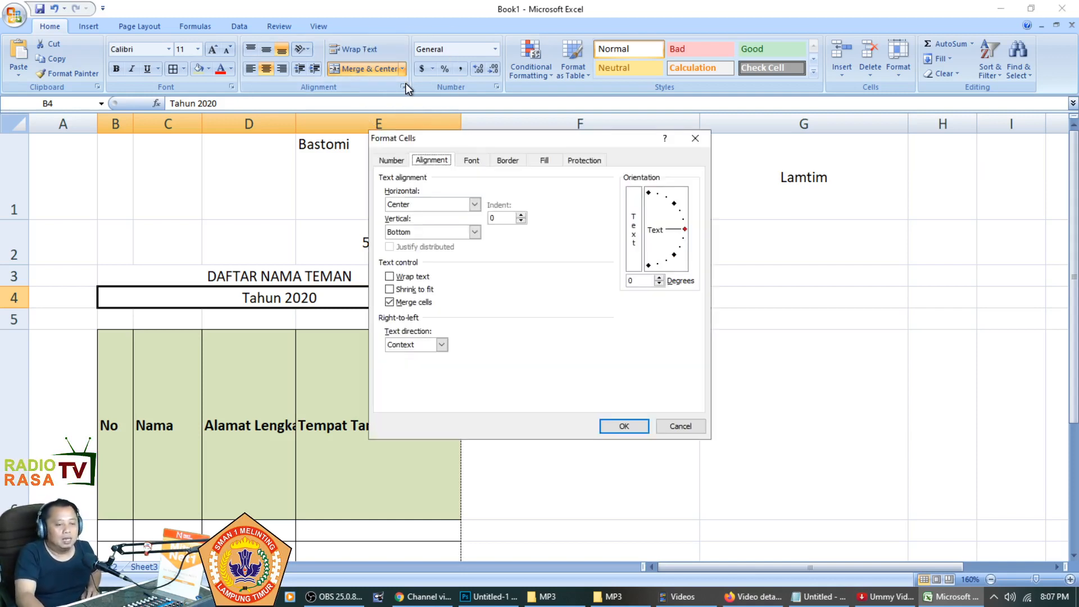
key("Escape")
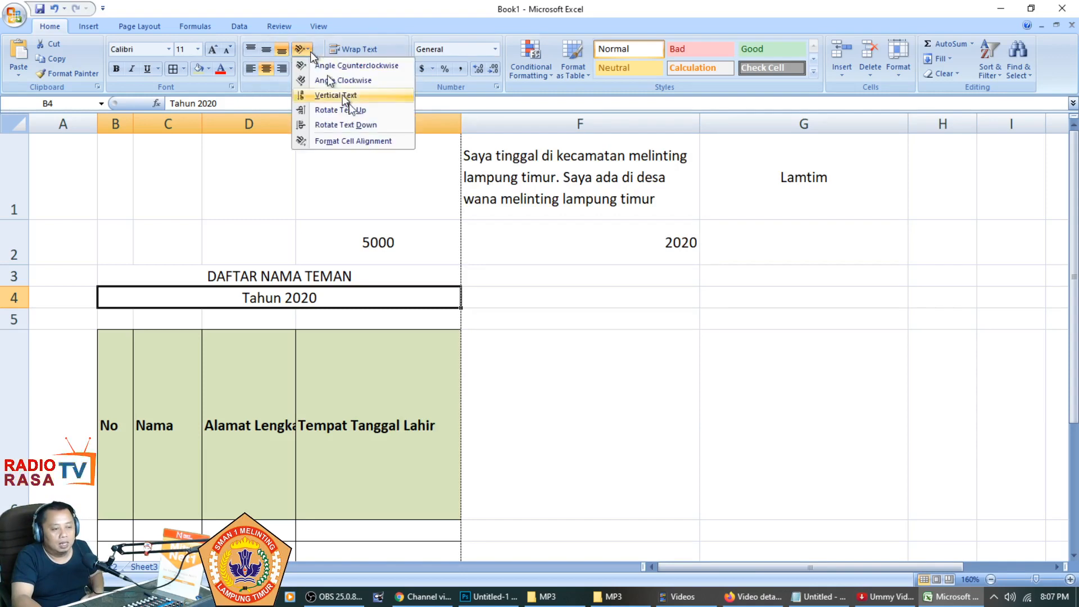
left_click(366, 141)
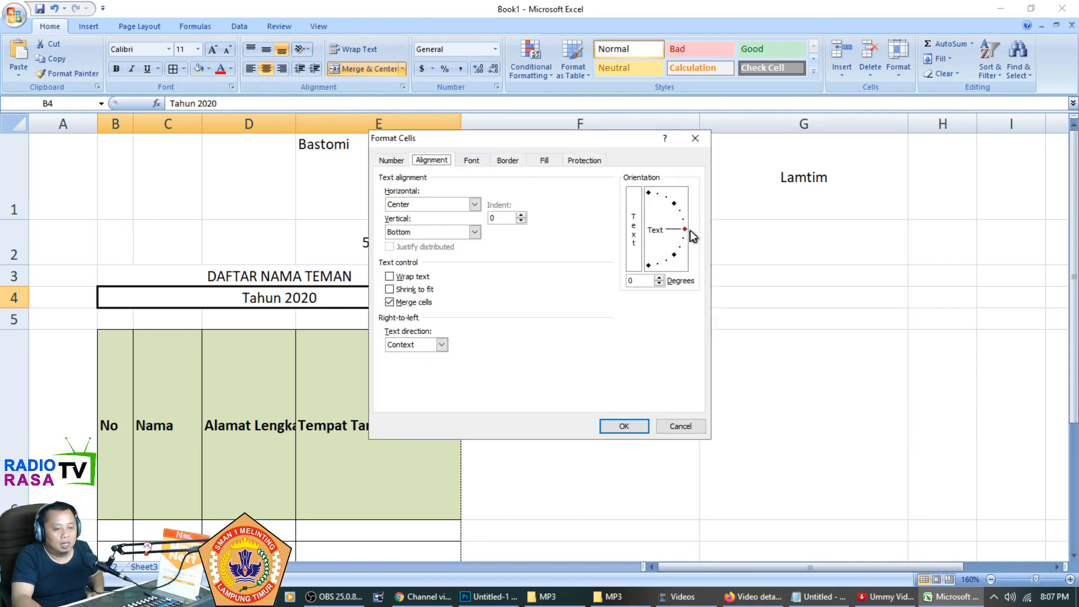
left_click_drag(686, 232, 675, 219)
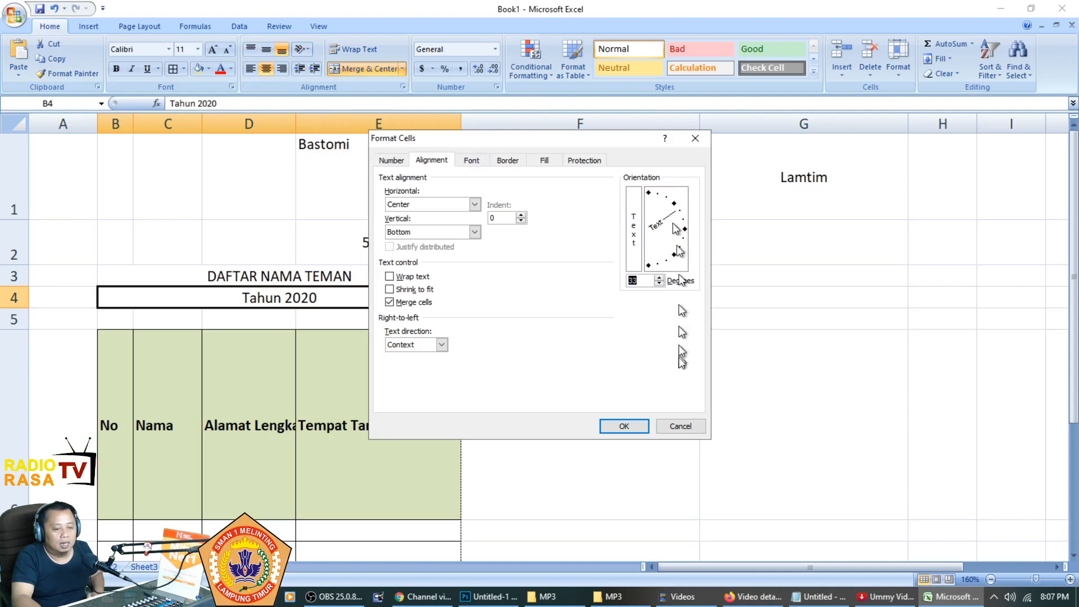
left_click(631, 425)
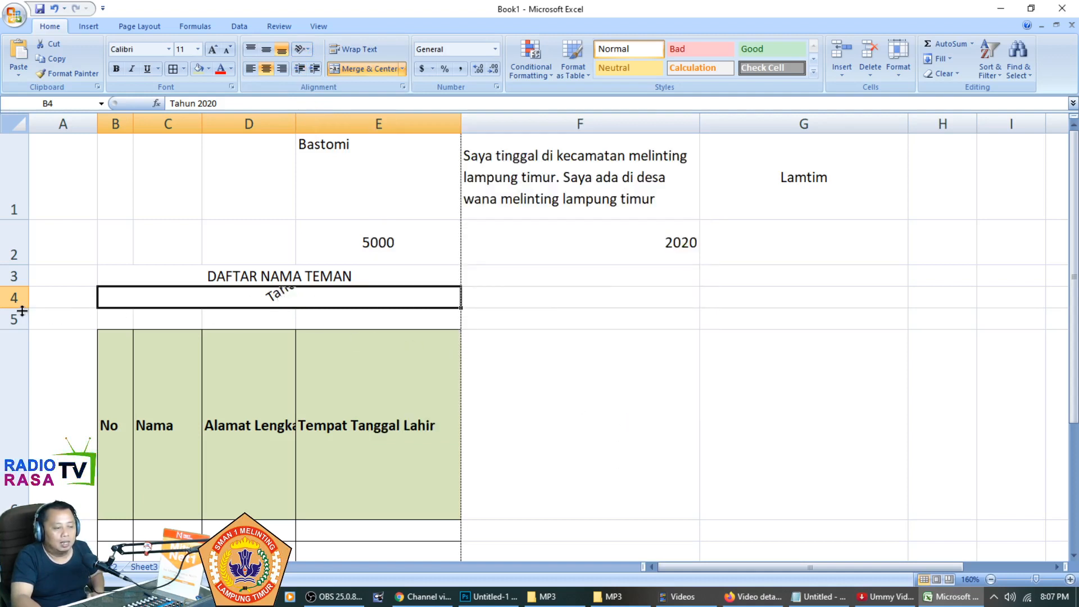
Increase the height of row 4 to roughly double, then select the merged subtitle cell
left_click(41, 320)
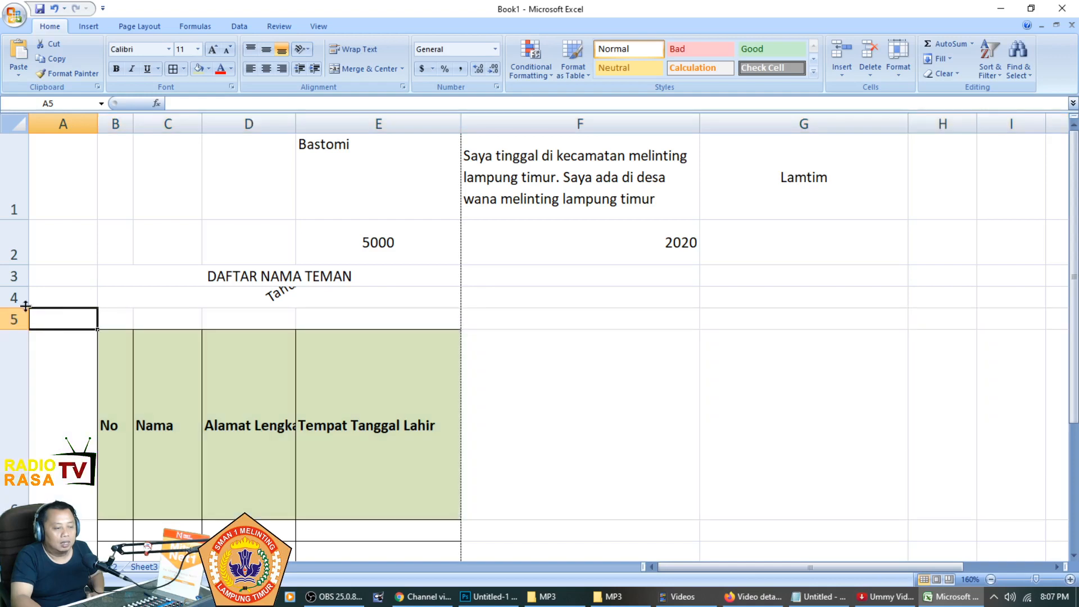
left_click(53, 294)
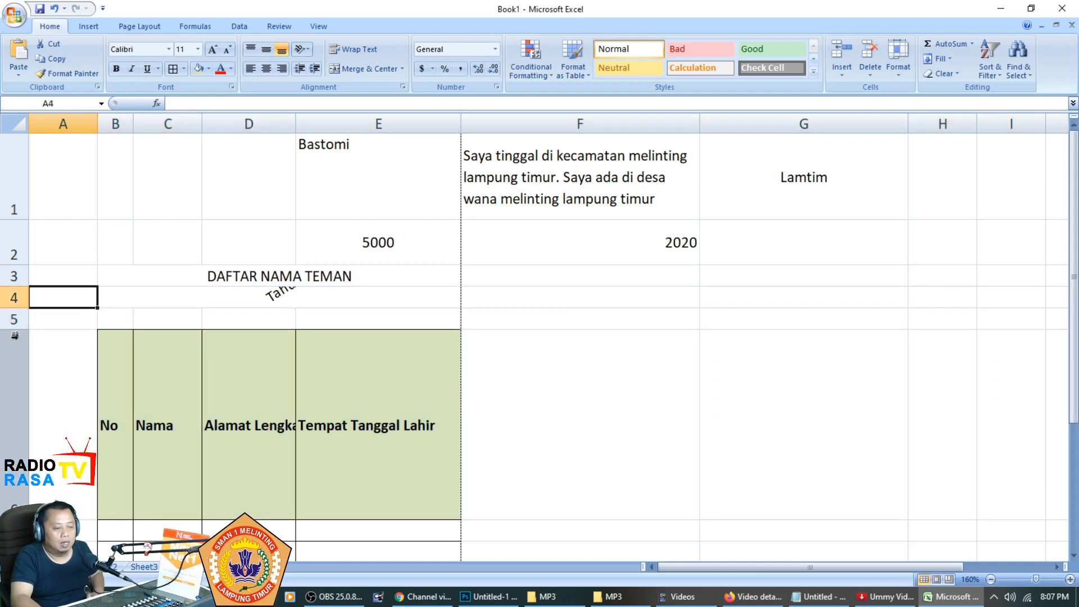
left_click_drag(19, 308, 19, 332)
left_click(290, 296)
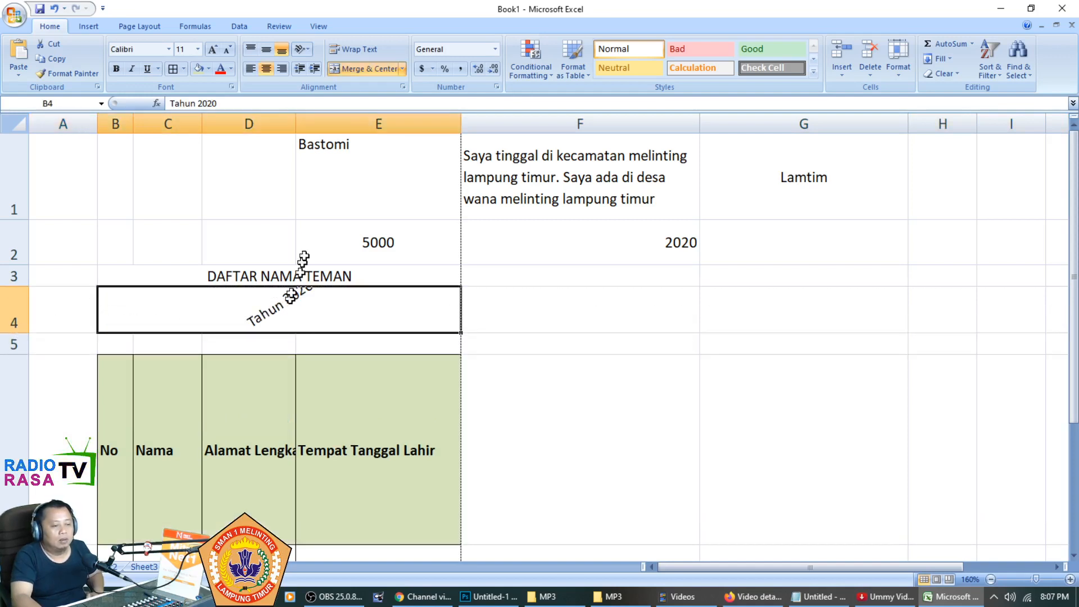
Set the subtitle's text orientation in B4 back to 0 degrees through the cell alignment settings
left_click(404, 70)
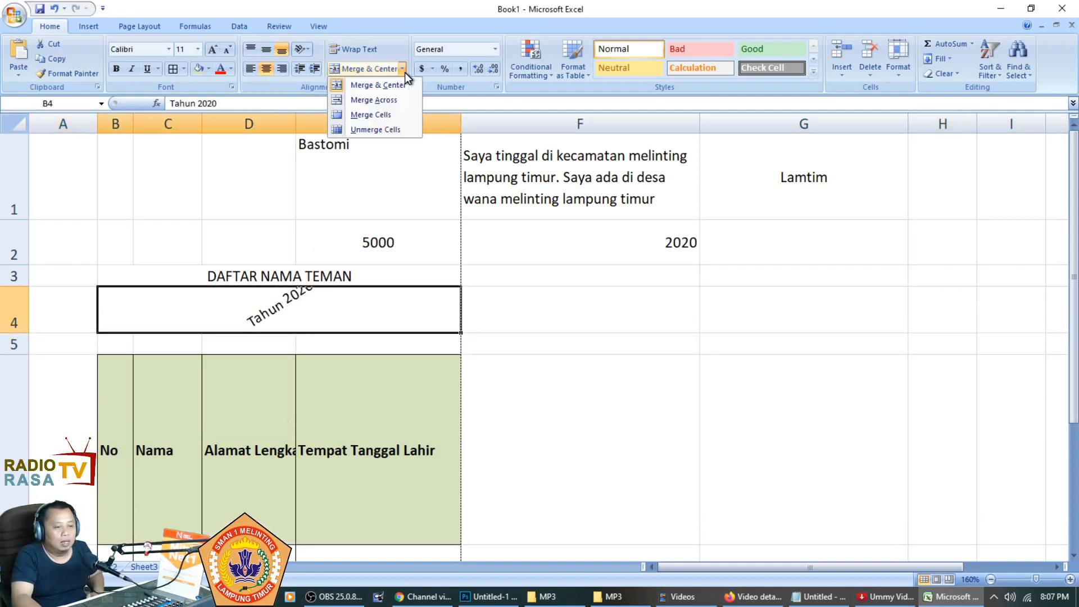
left_click(347, 41)
left_click(310, 52)
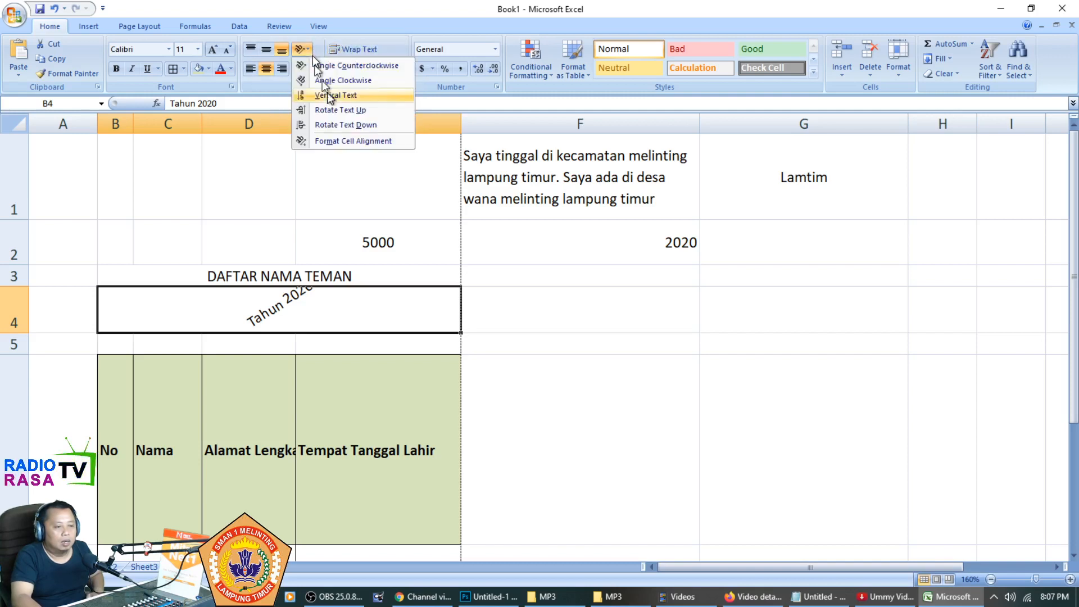
left_click(356, 142)
mouse_move(672, 225)
left_mouse_down()
mouse_move(681, 215)
mouse_move(685, 233)
left_mouse_up()
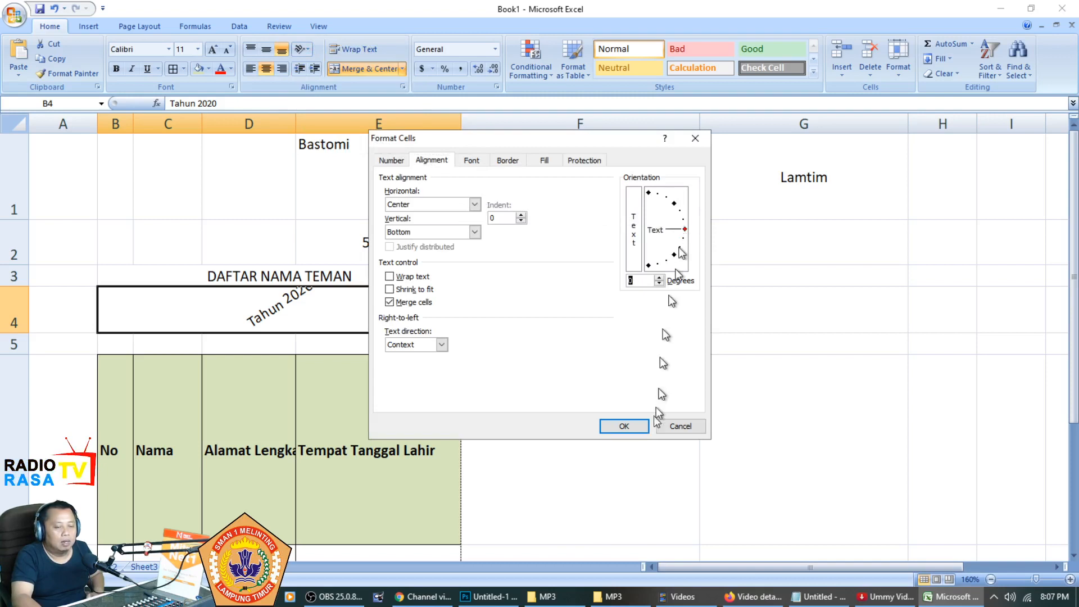
left_click(624, 426)
left_click(636, 421)
Middle-align the subtitle "Tahun 2020" vertically within row 4
left_click(357, 323)
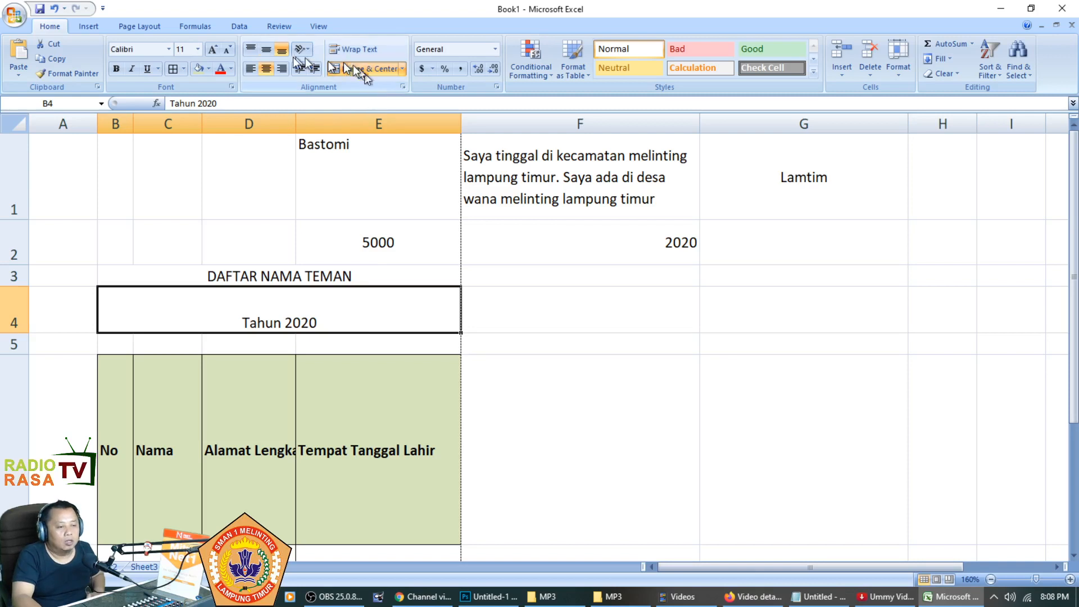
left_click(266, 49)
left_click(623, 373)
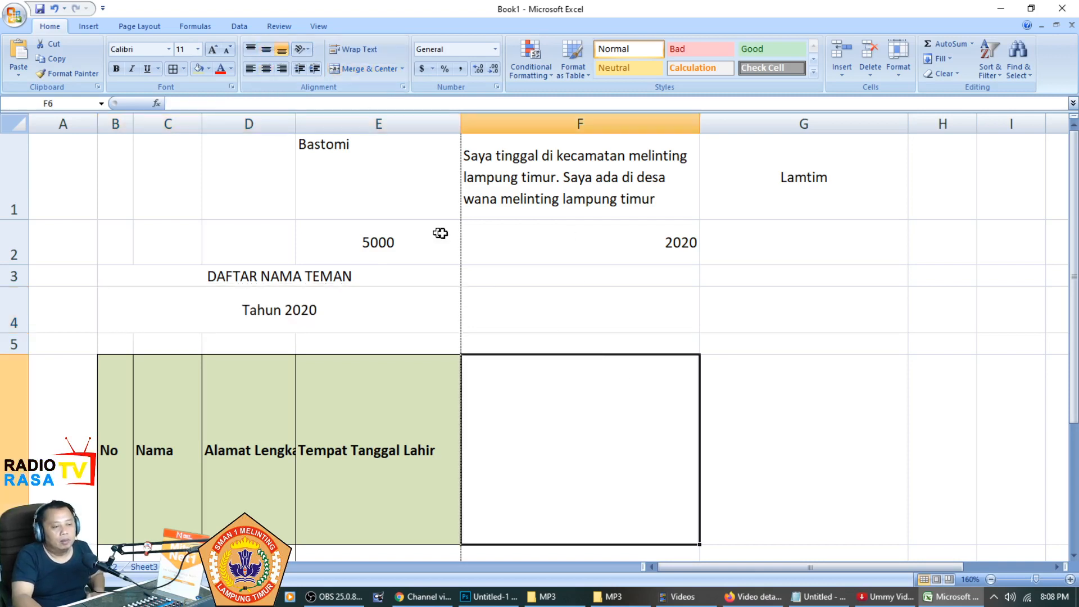
left_click(402, 70)
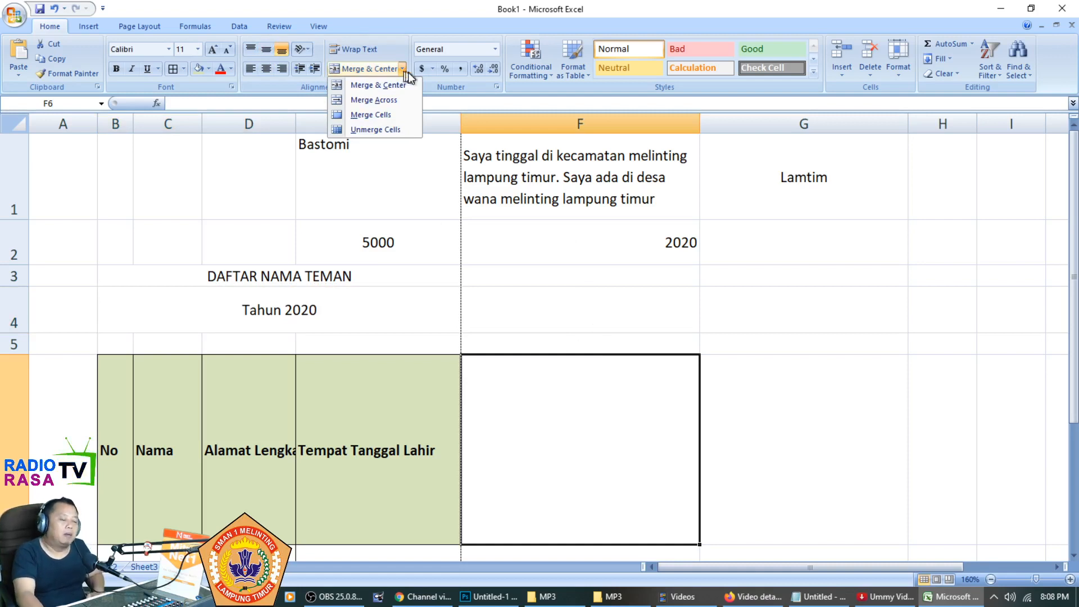
left_click(587, 289)
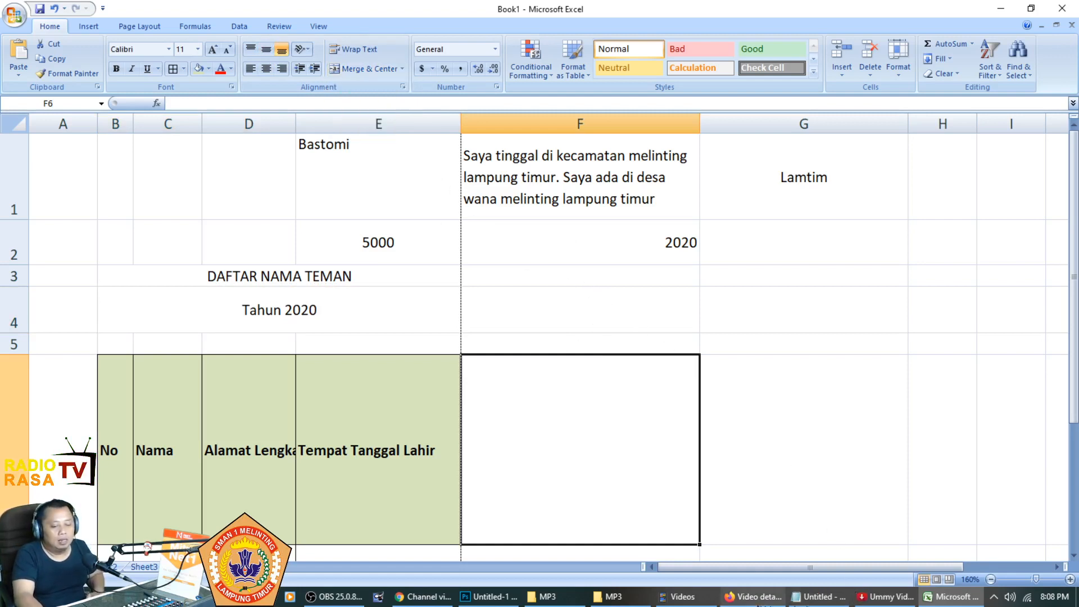
left_click(818, 597)
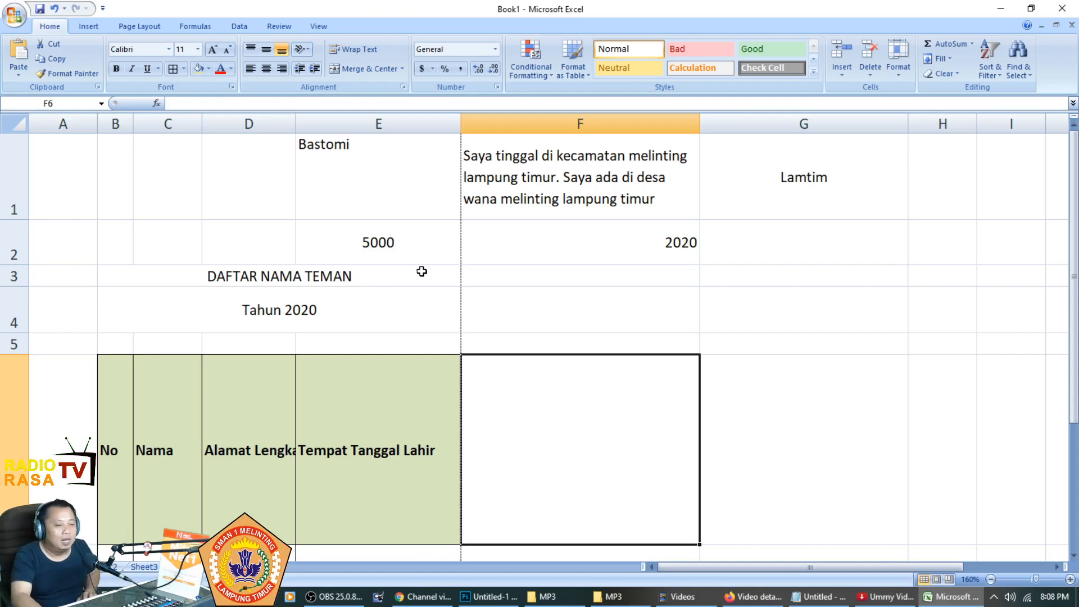
Open the Format Cells alignment settings for empty cell F4, reposition the dialog and close it
left_click(543, 302)
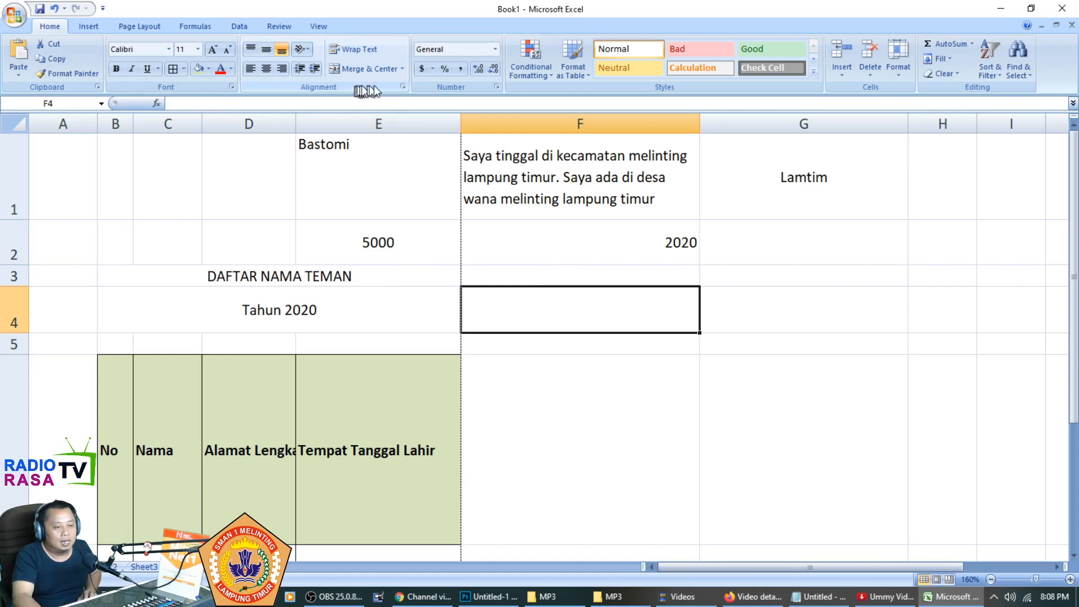
left_click(403, 87)
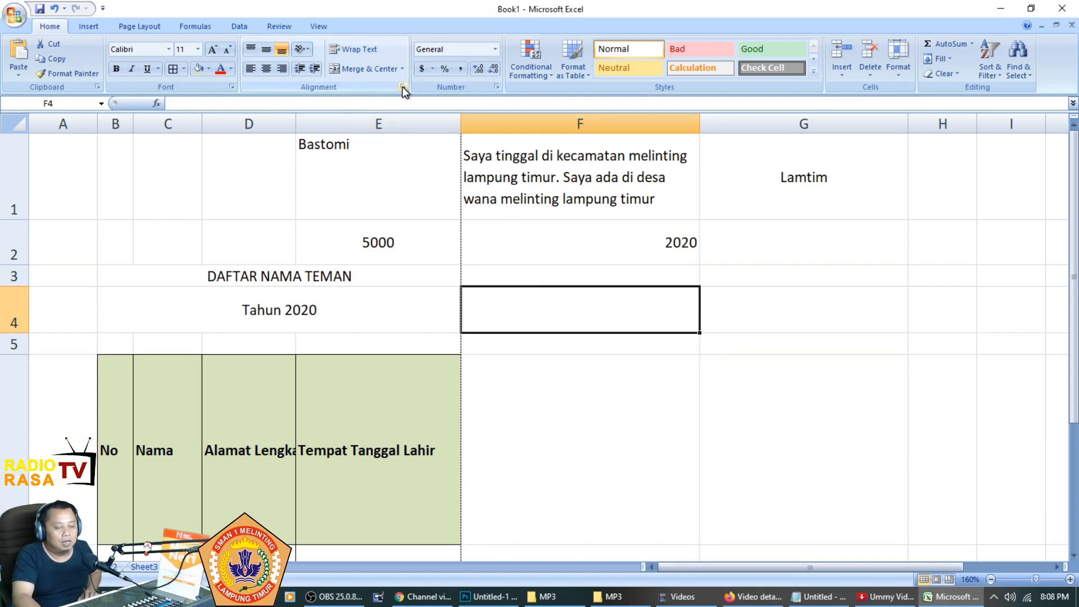
left_click_drag(452, 139, 418, 160)
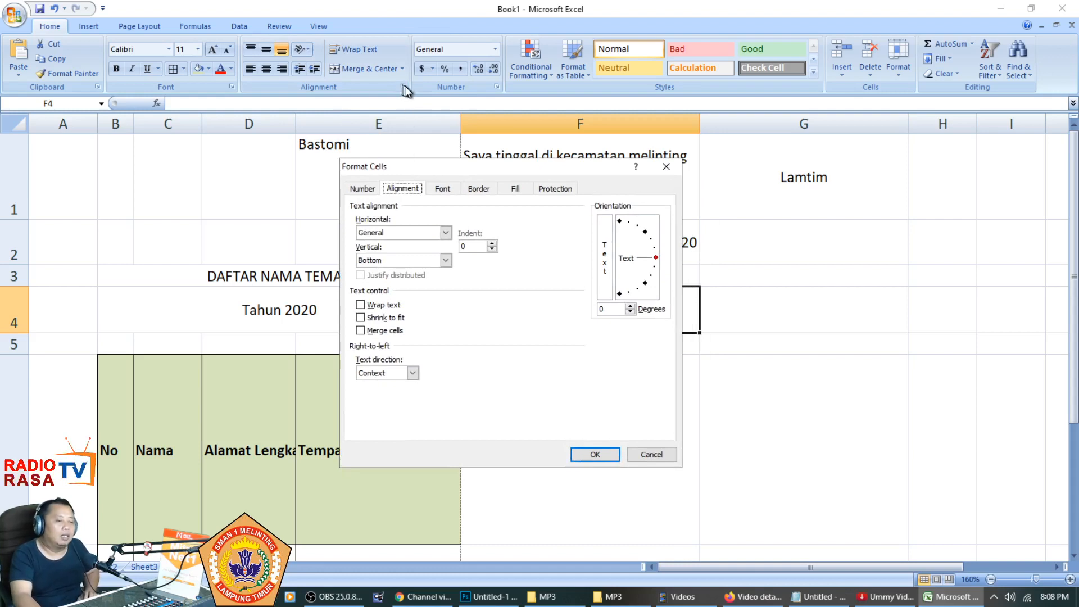
key("Escape")
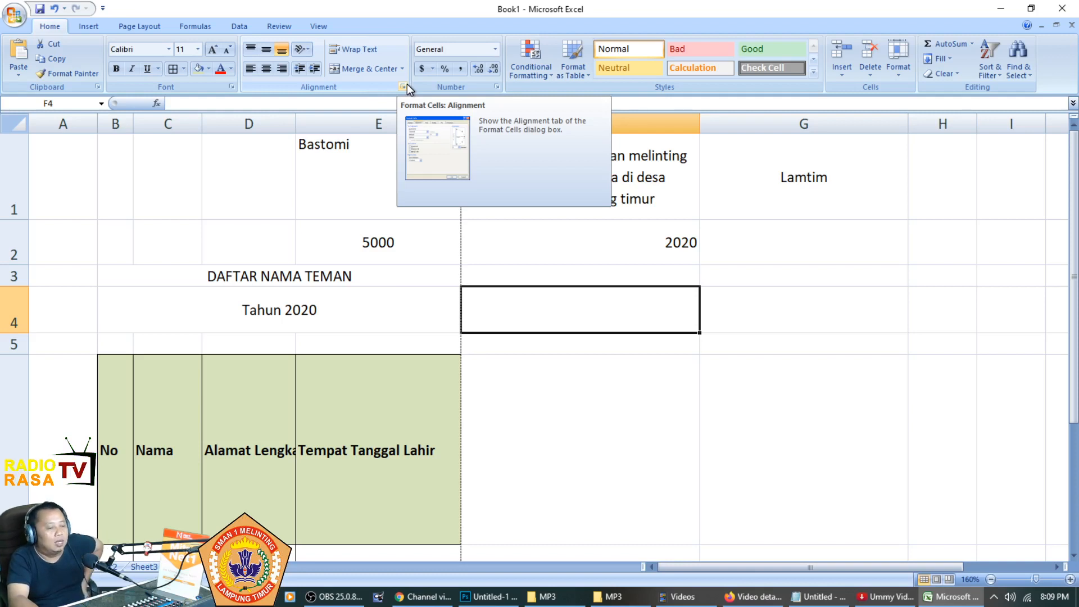
Examine the number categories, horizontal alignment choices and text control options in Format Cells for F4
key("ctrl")
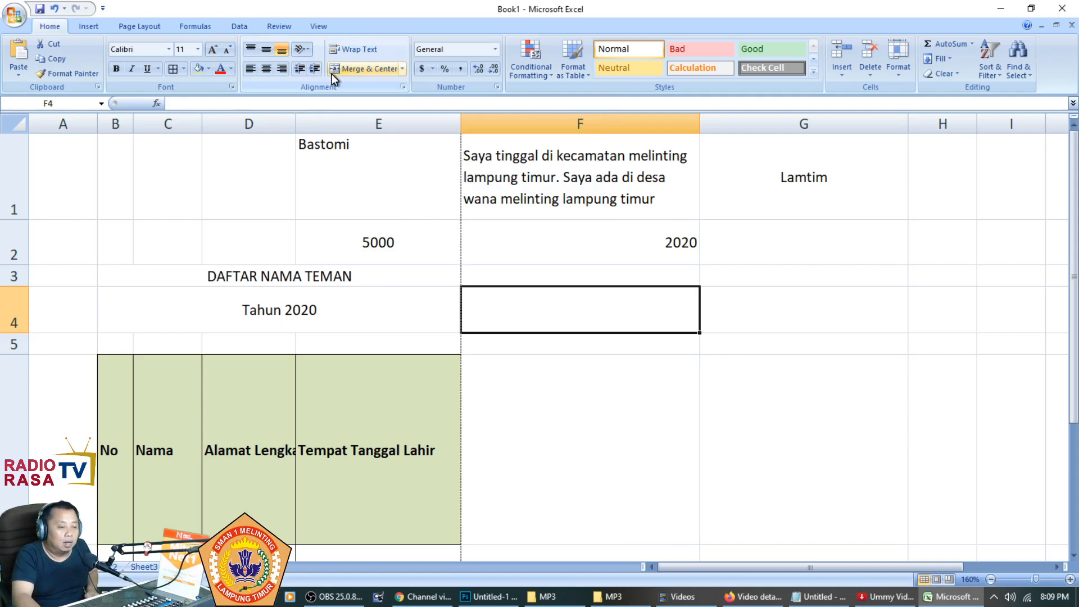
left_click(404, 87)
left_click(370, 189)
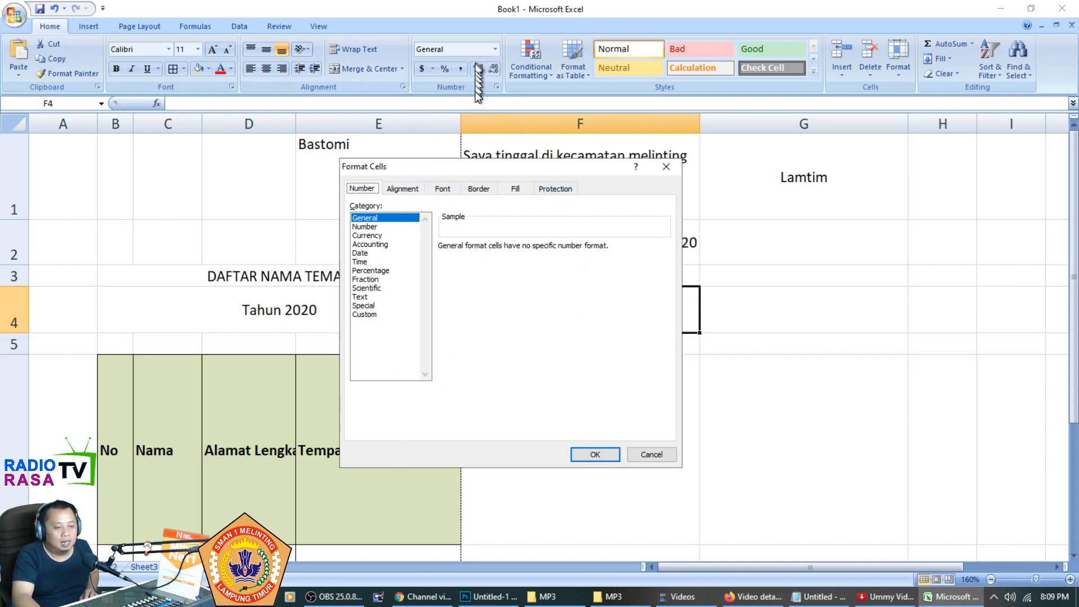
left_click(407, 187)
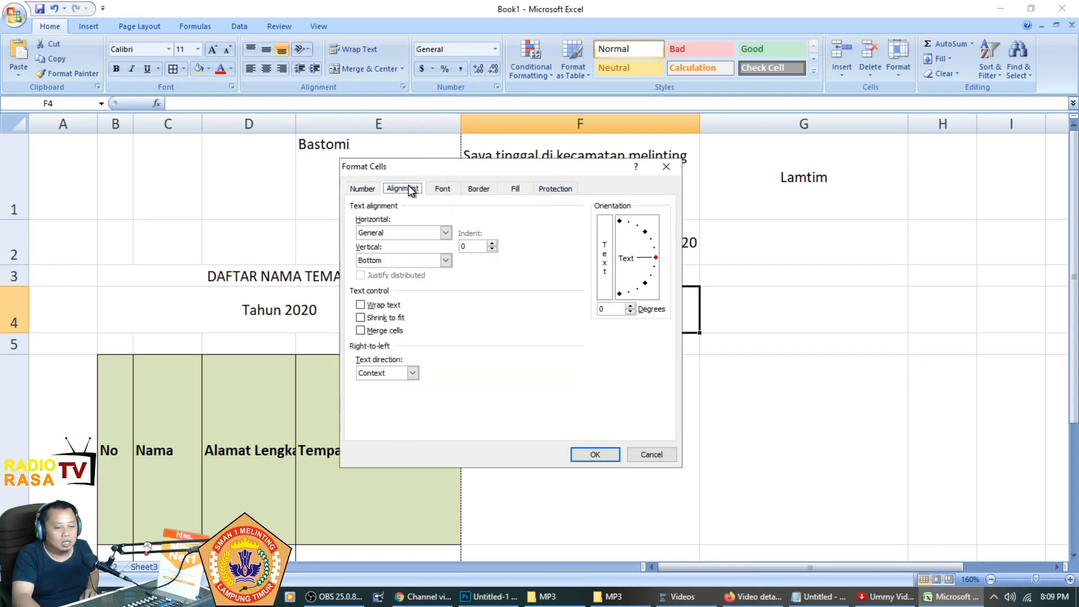
left_click(445, 232)
left_click(445, 232)
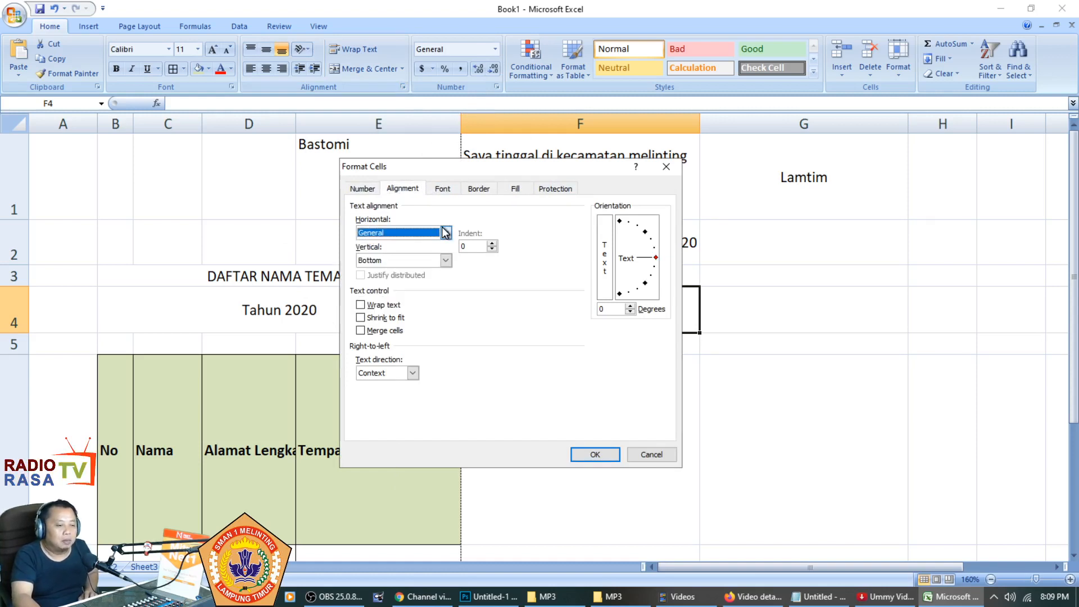
left_click(439, 233)
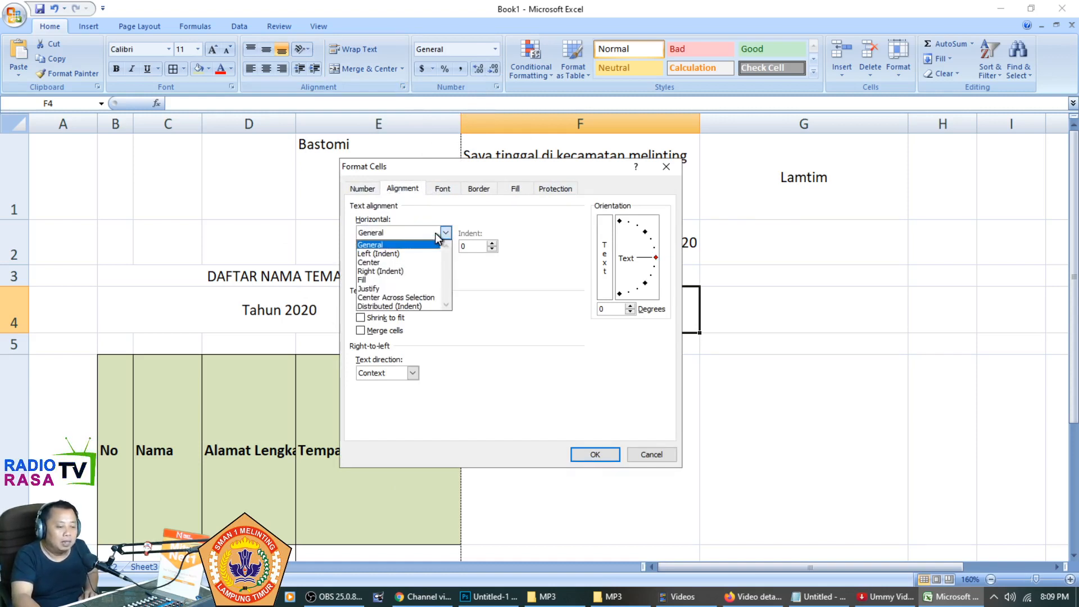
left_click(436, 234)
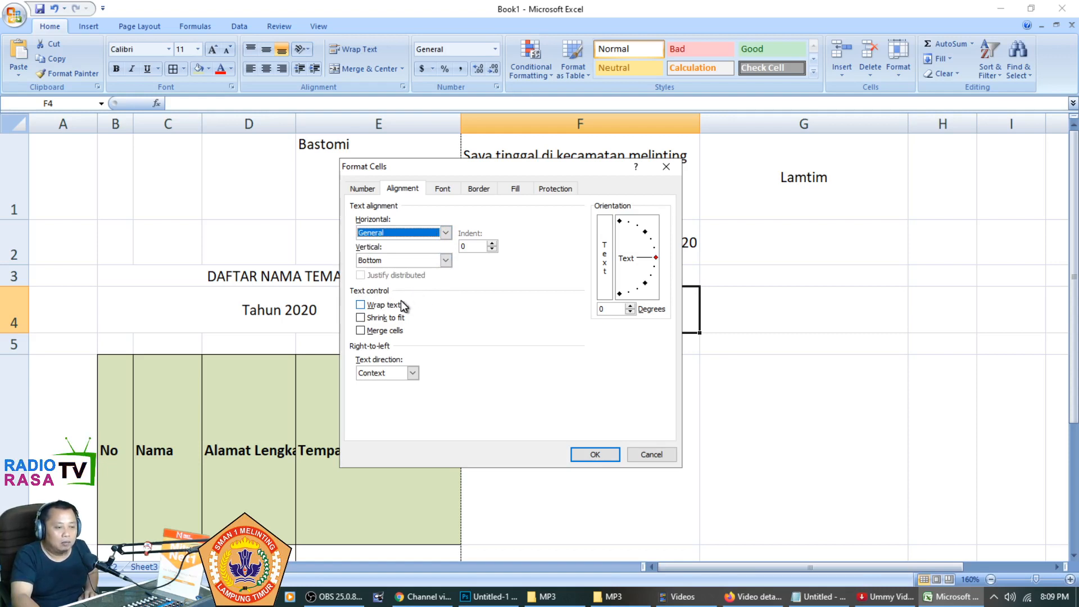
left_click(598, 455)
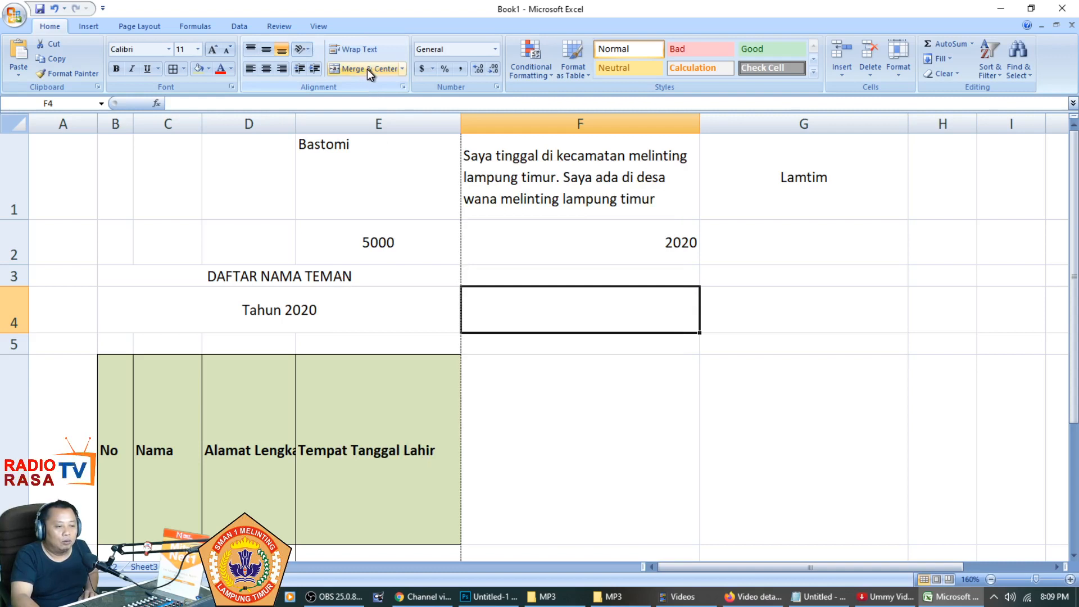
Shorten the text in F1 to "Saya tinggal di kecamatan melinting lampung timur." by deleting its second sentence
left_click(773, 409)
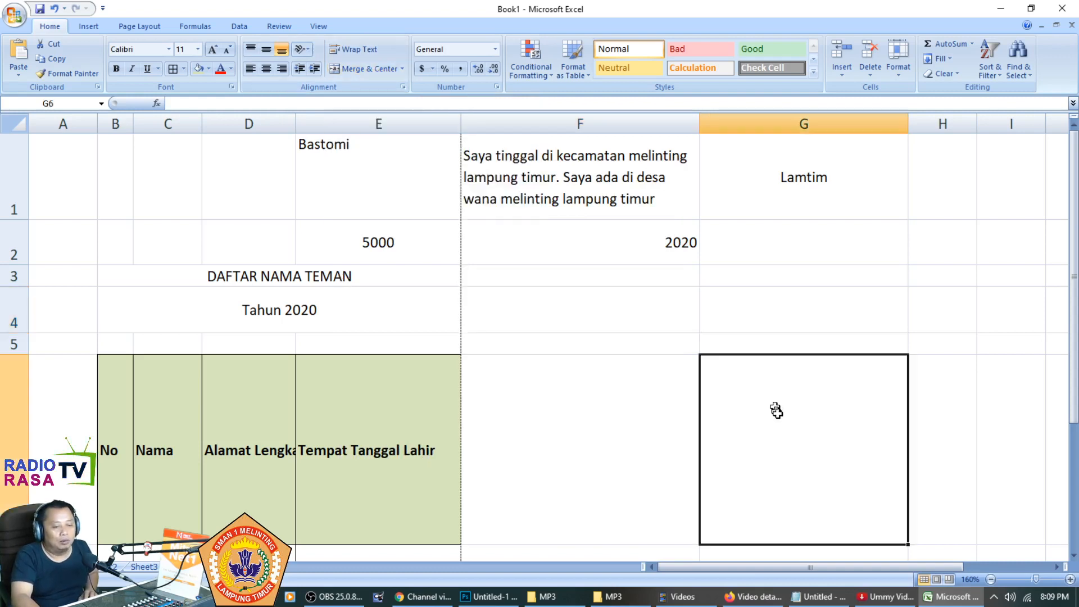
left_click(562, 188)
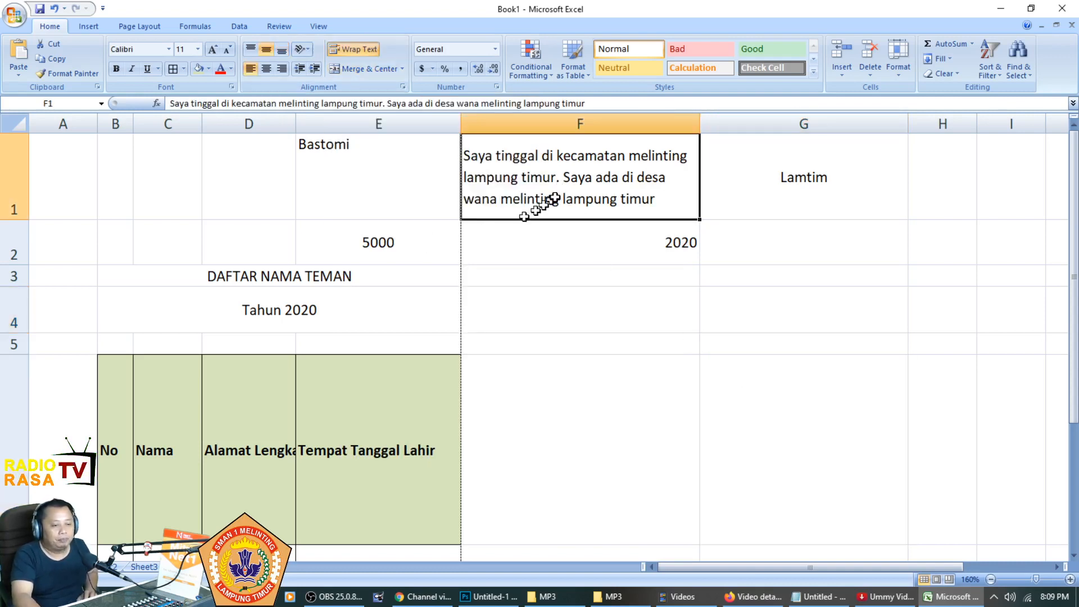
left_click(429, 102)
left_click_drag(387, 103, 721, 104)
key("BackSpace")
left_click(720, 292)
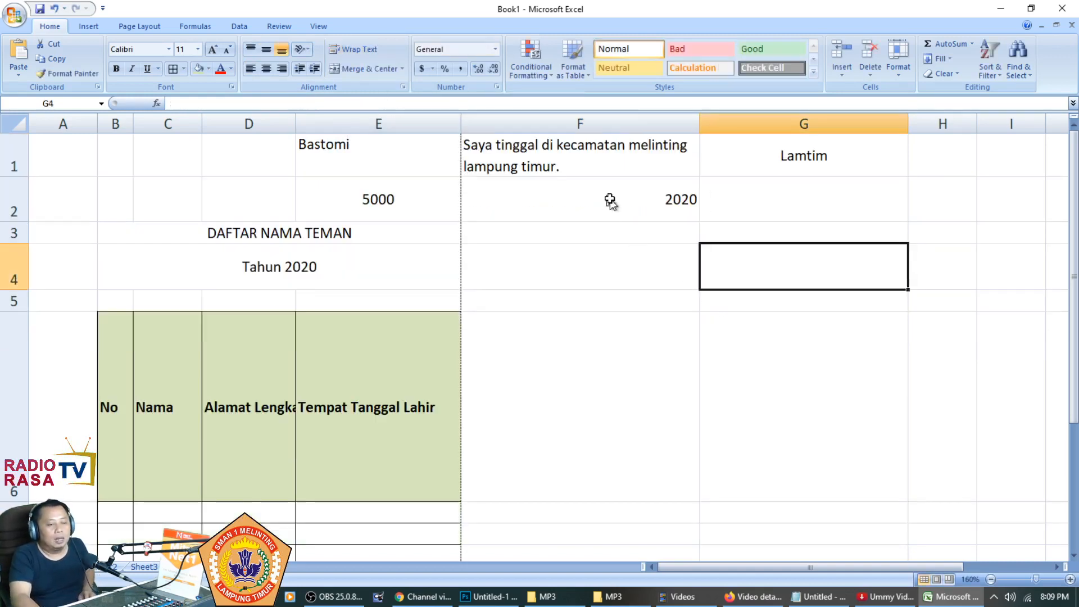
Check the text control settings of F1 in Format Cells and turn off Wrap Text for that cell
left_click(635, 170)
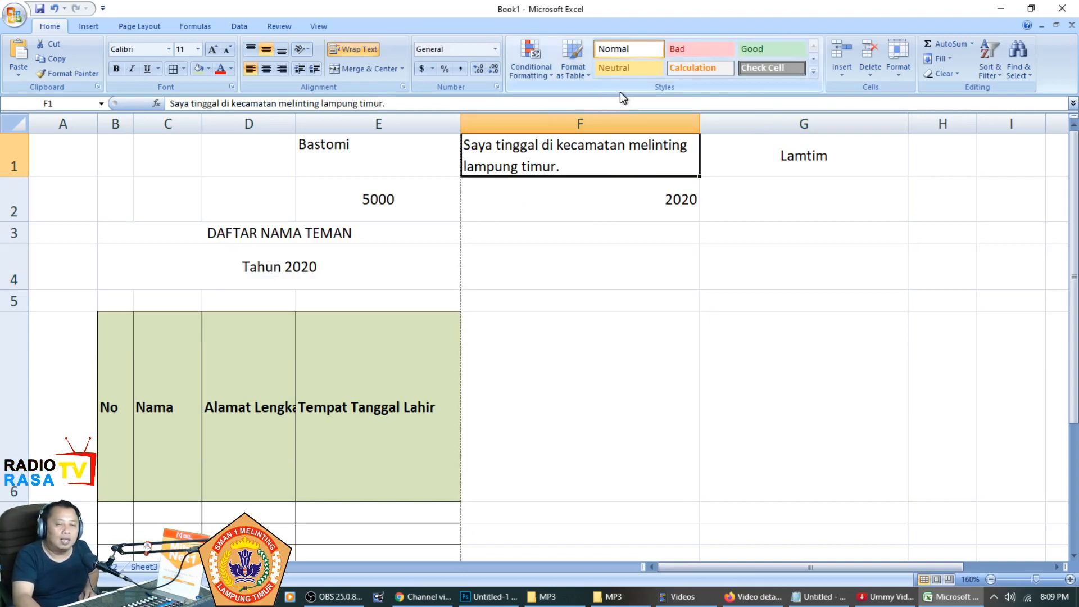
left_click(402, 87)
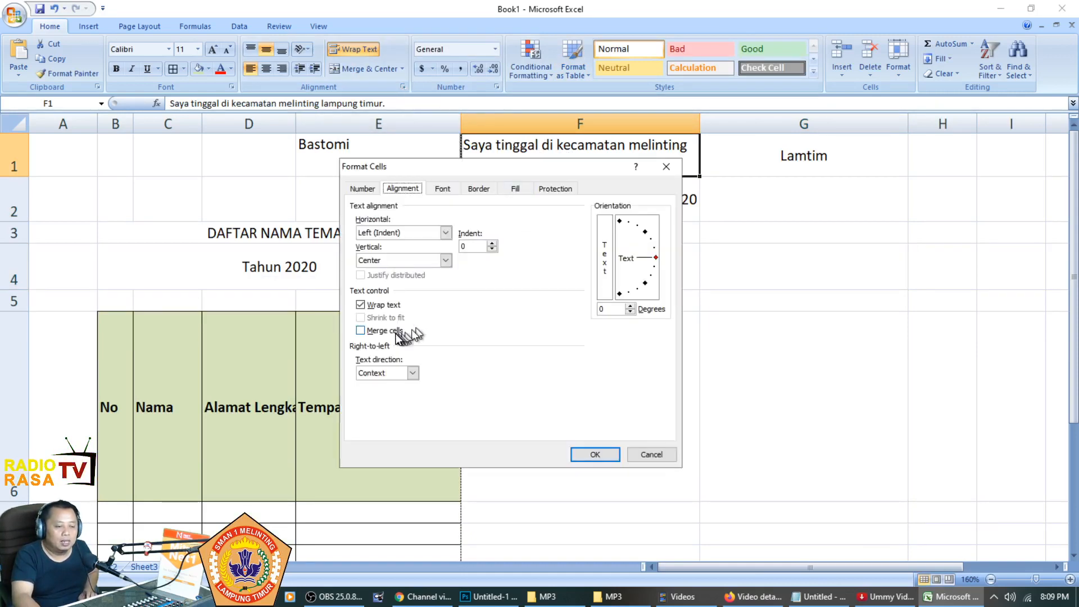
left_click(605, 449)
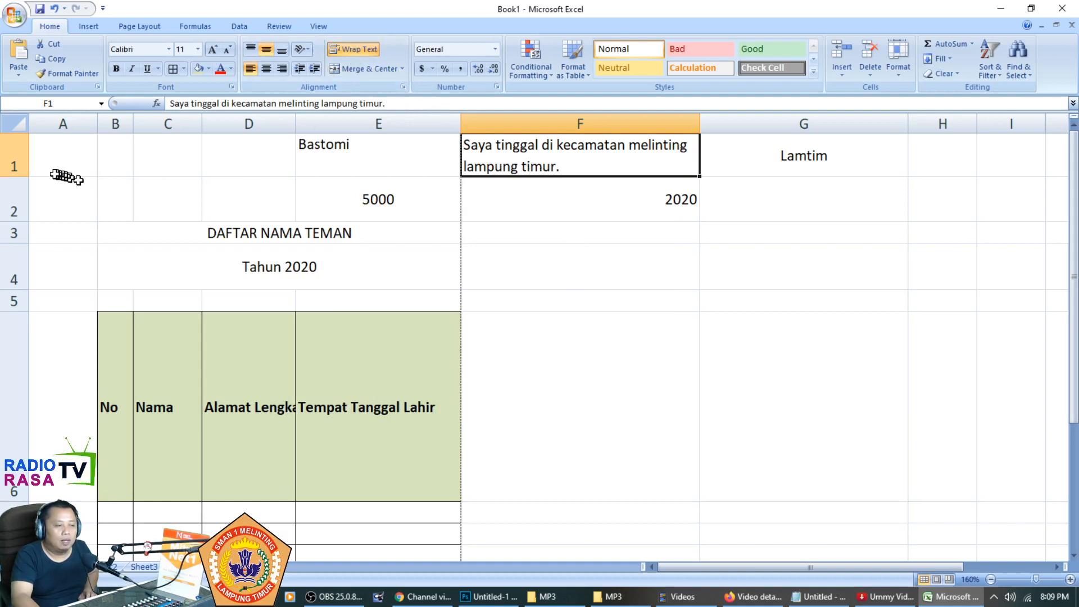
left_click(353, 50)
left_click(585, 178)
Turn on Shrink to fit for the text in F1 through the Format Cells alignment settings
left_click(487, 148)
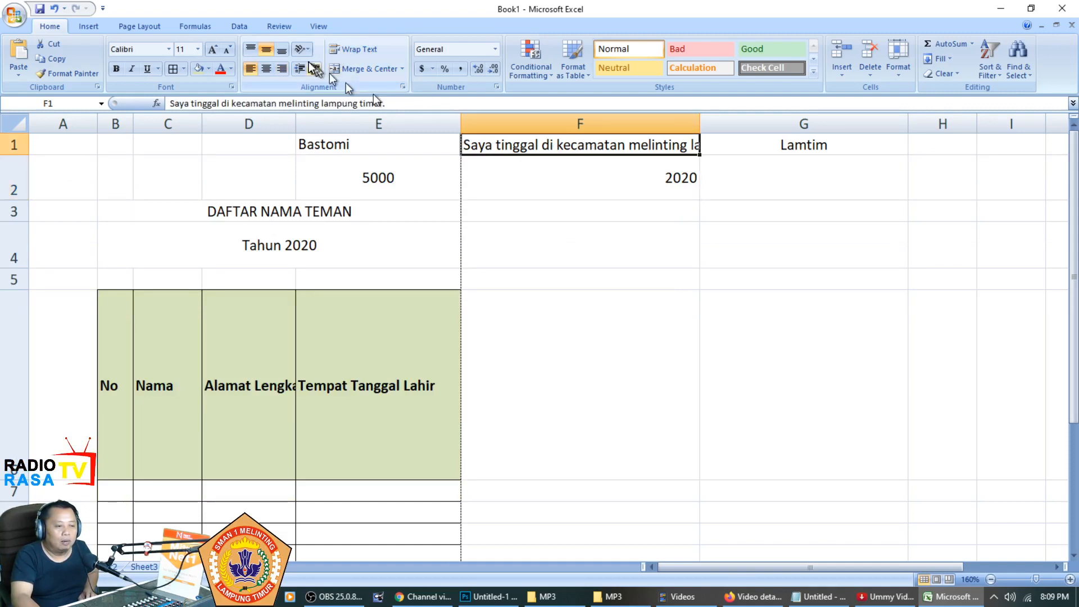
left_click(403, 87)
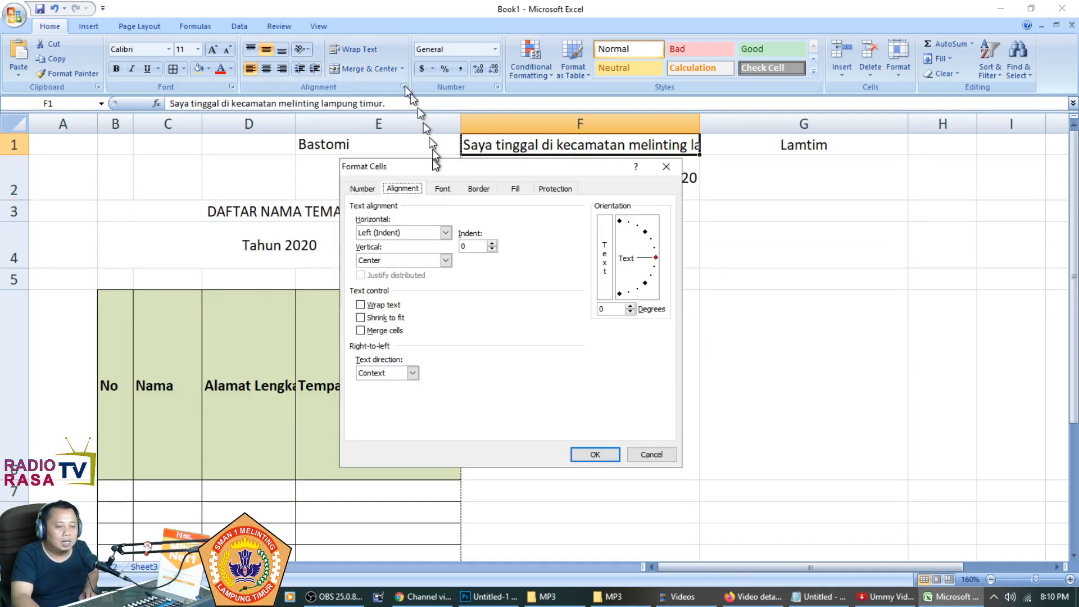
left_click(597, 453)
left_click(640, 354)
double_click(605, 169)
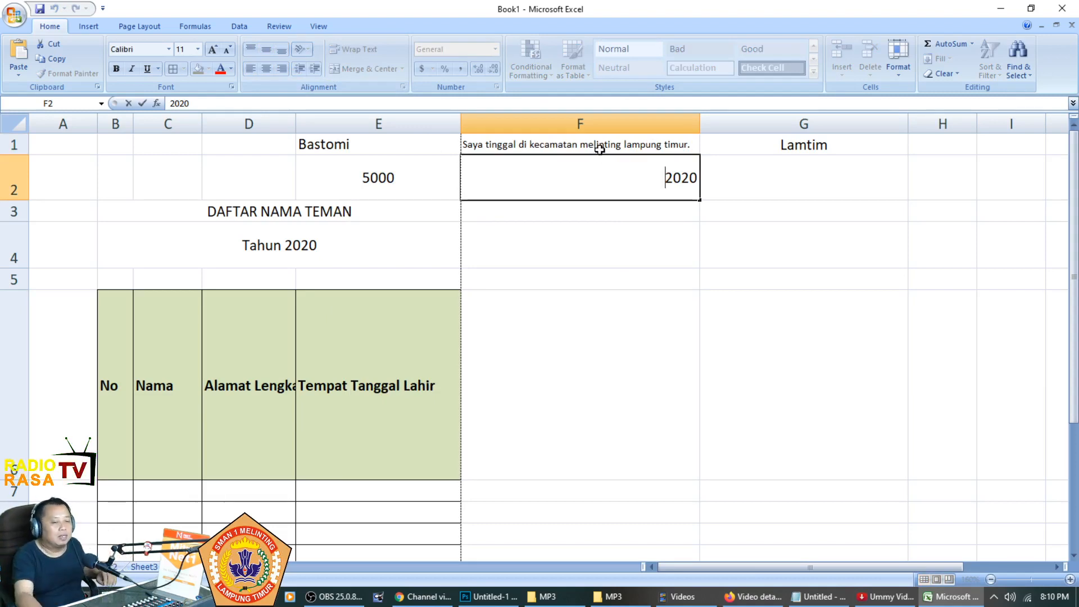
left_click(753, 275)
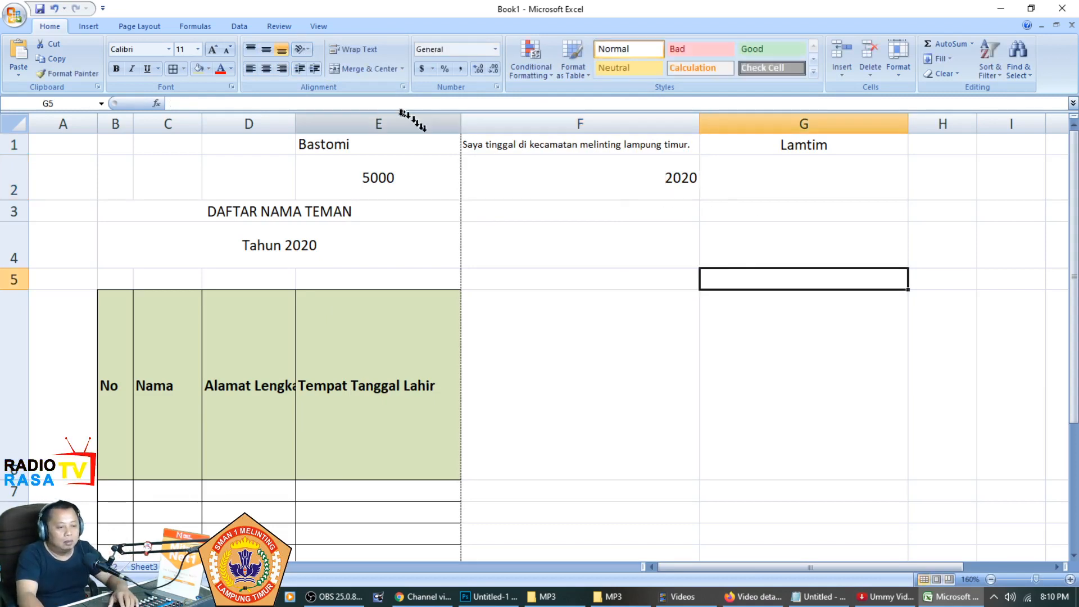
Examine the Format Cells alignment settings and text direction choices for empty cell G5, and switch to the untitled Notepad window
left_click(403, 87)
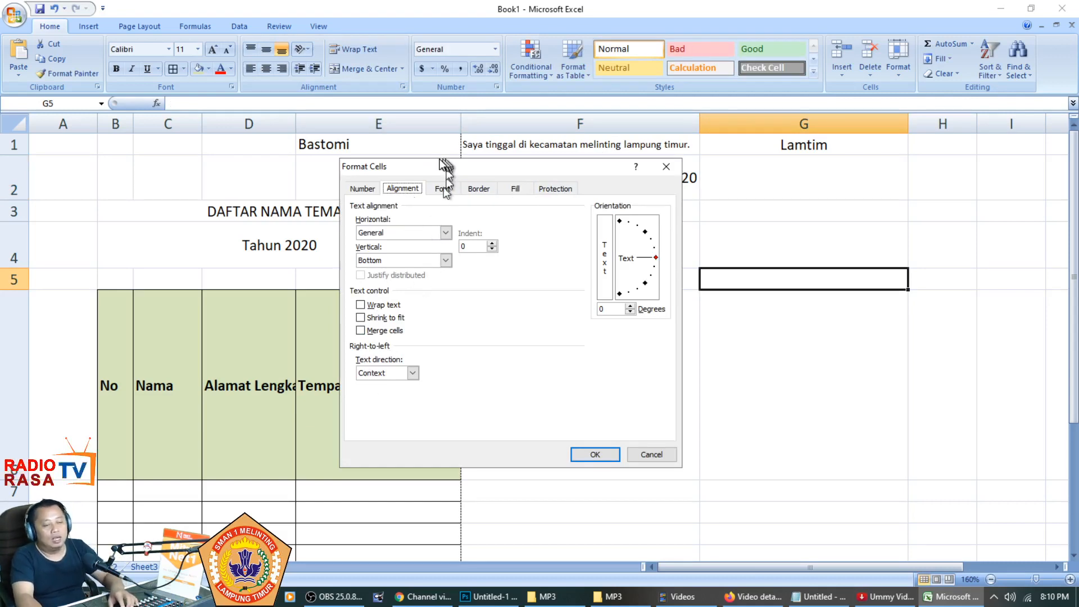
left_click(650, 457)
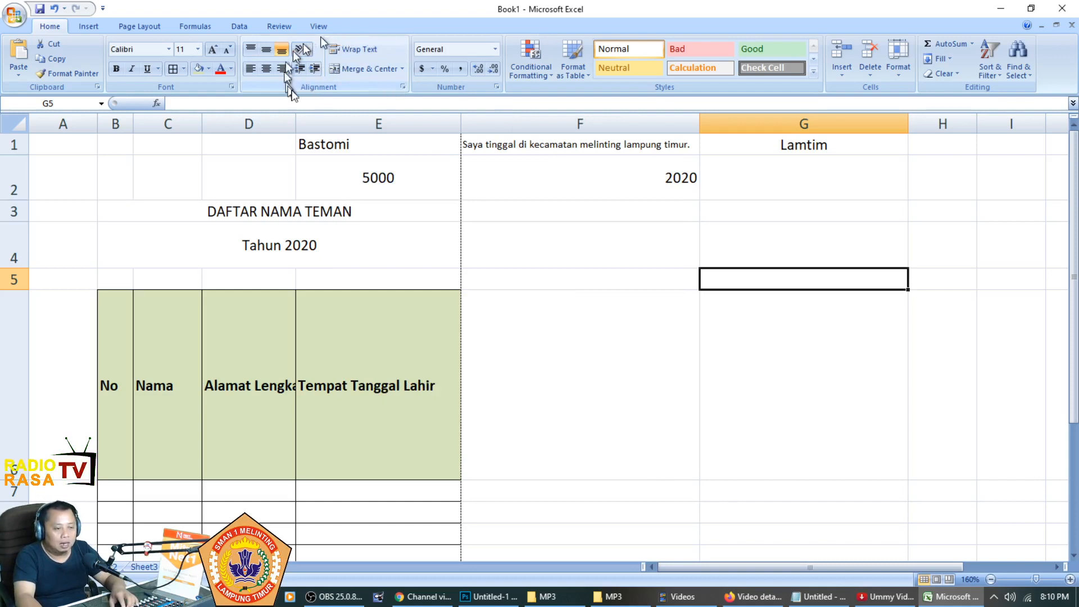
left_click(403, 87)
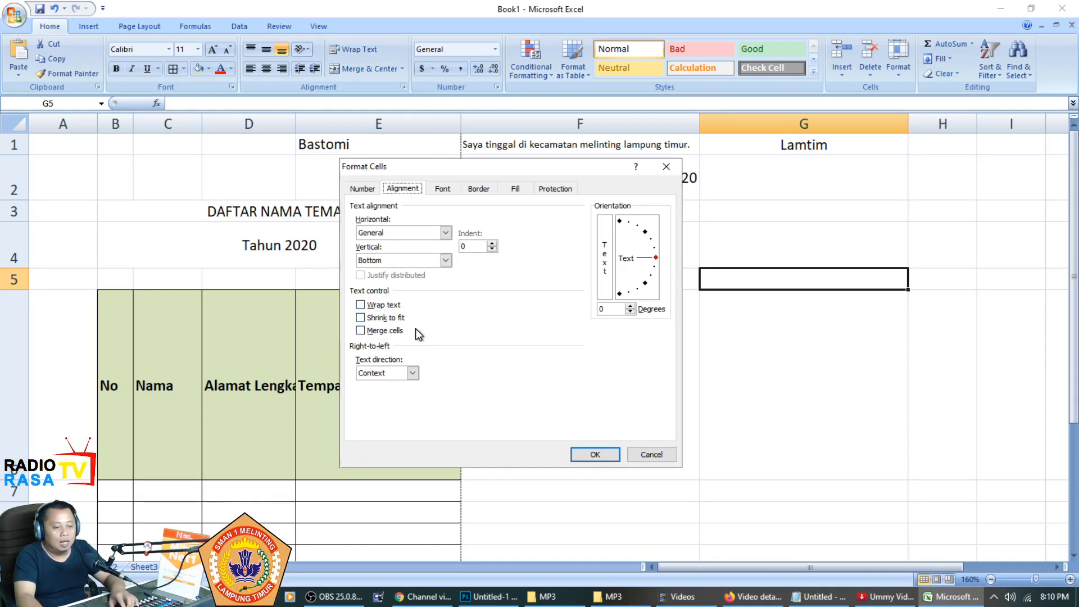
left_click(413, 374)
left_click(413, 373)
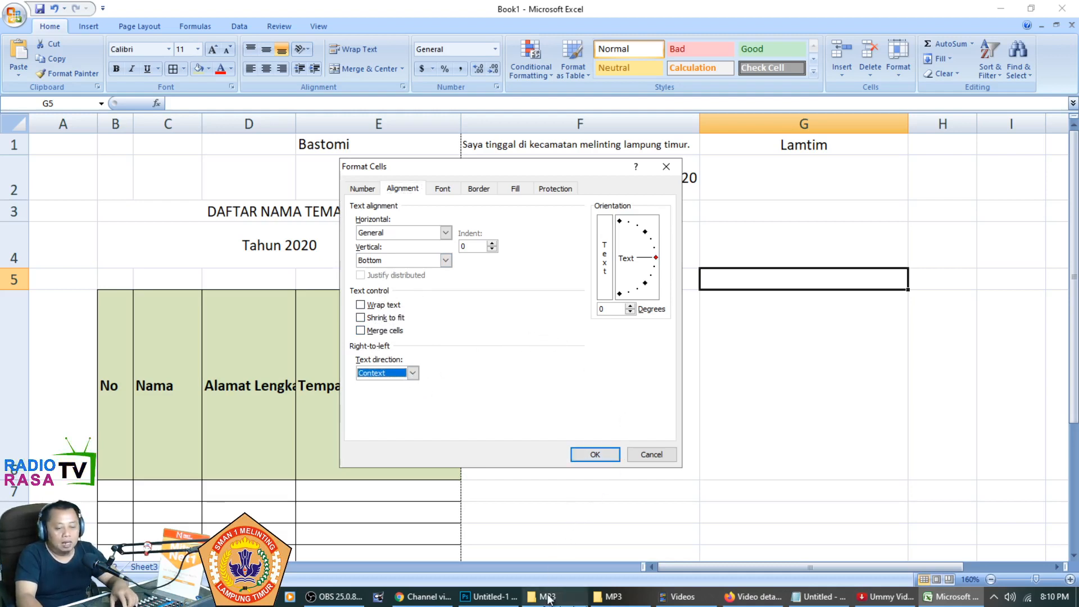
left_click(818, 596)
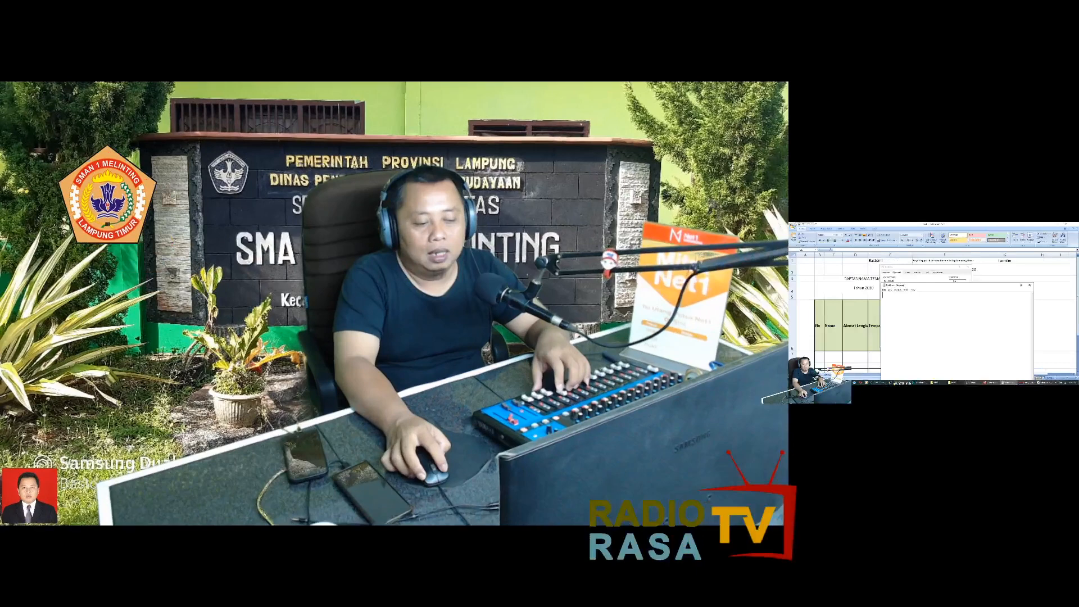